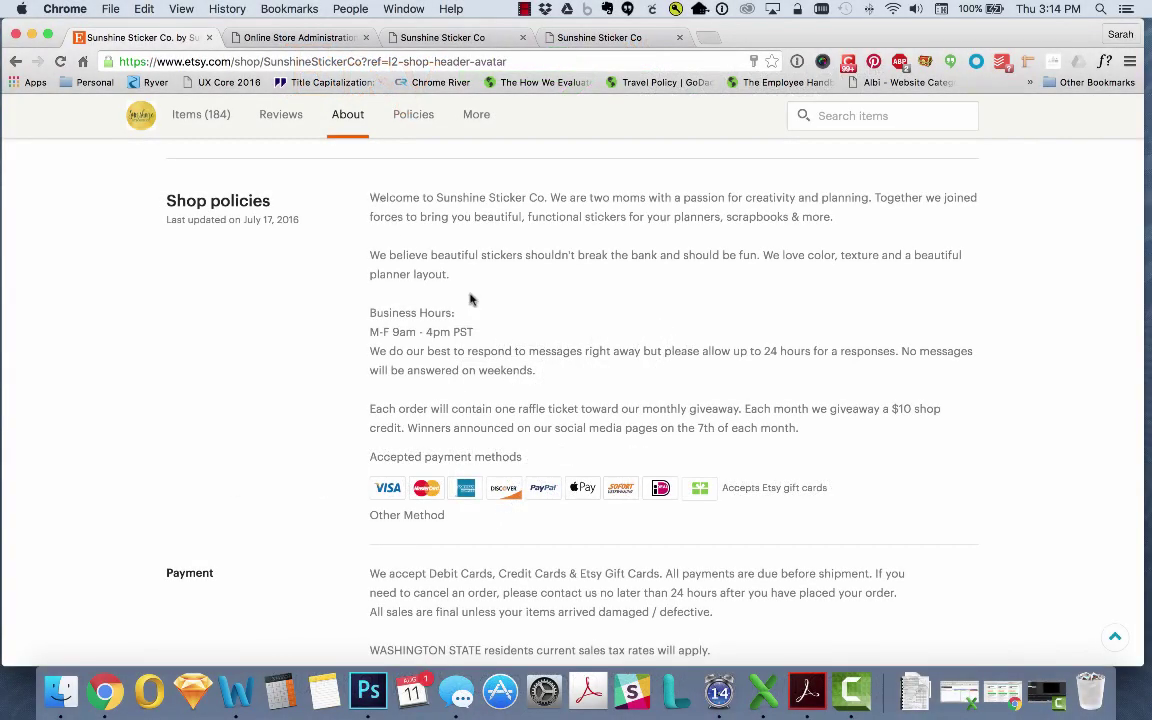
Step: Check the GoDaddy Store Design tab, then return to the Etsy shop policies page
left_click(296, 38)
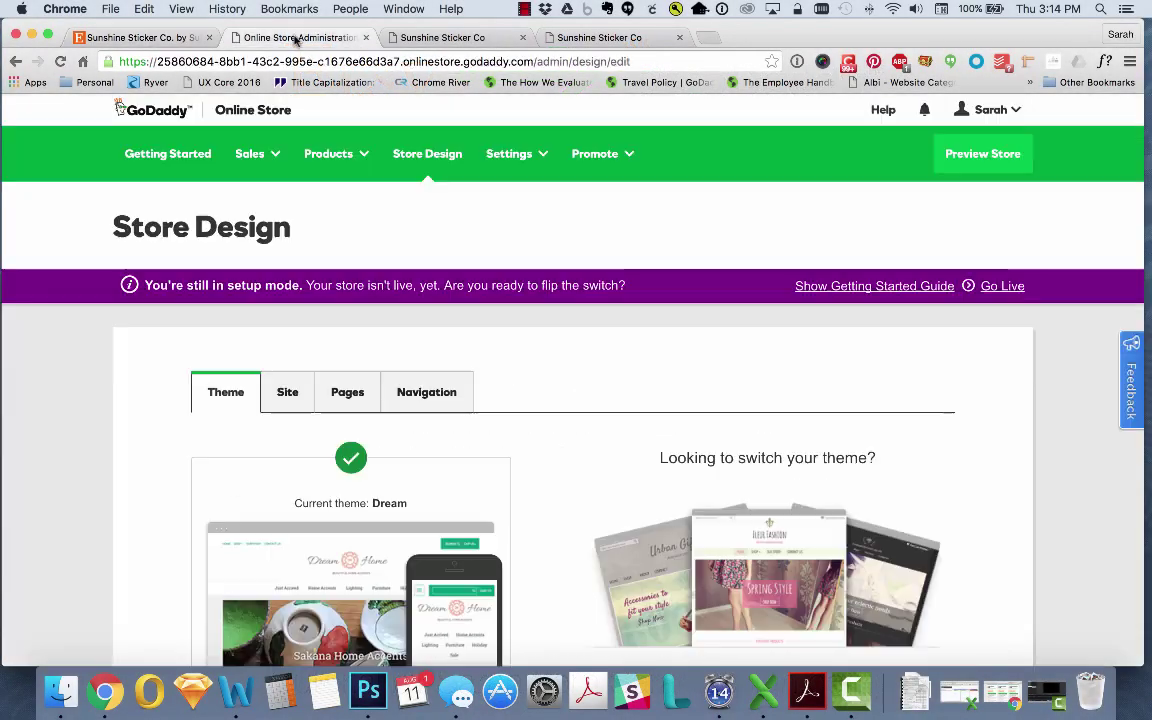
left_click(138, 37)
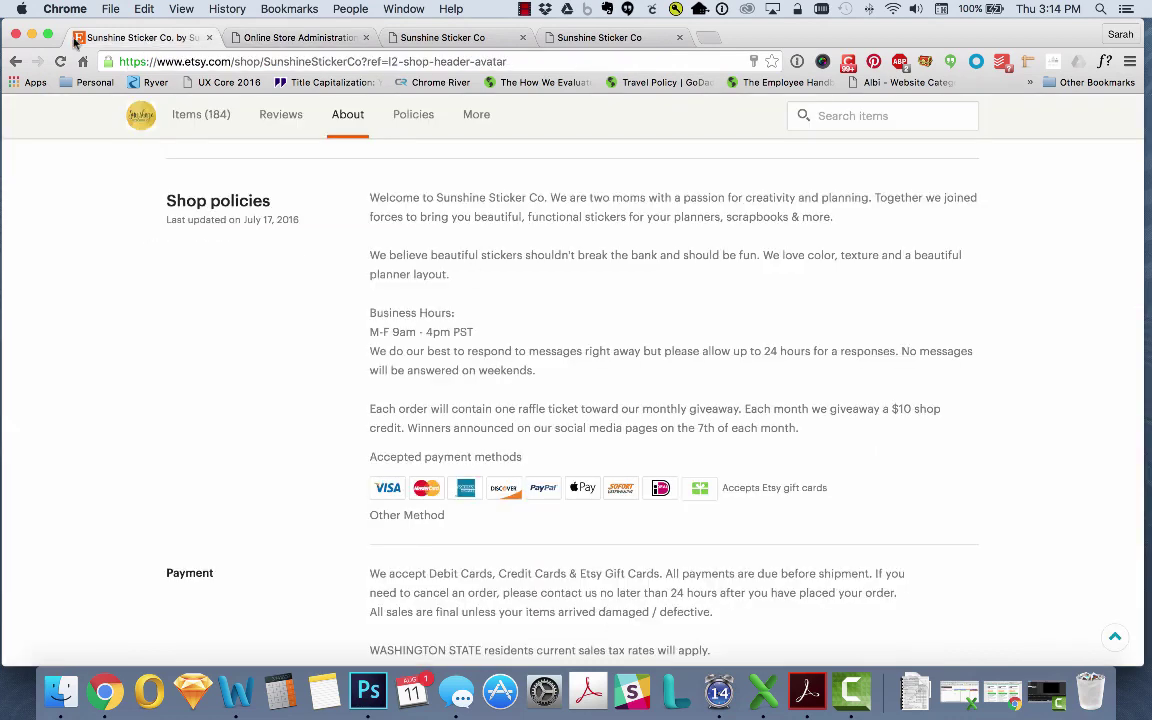
Step: Open the SSC Text notes from the desktop in an enlarged window moved to the right
left_click(29, 35)
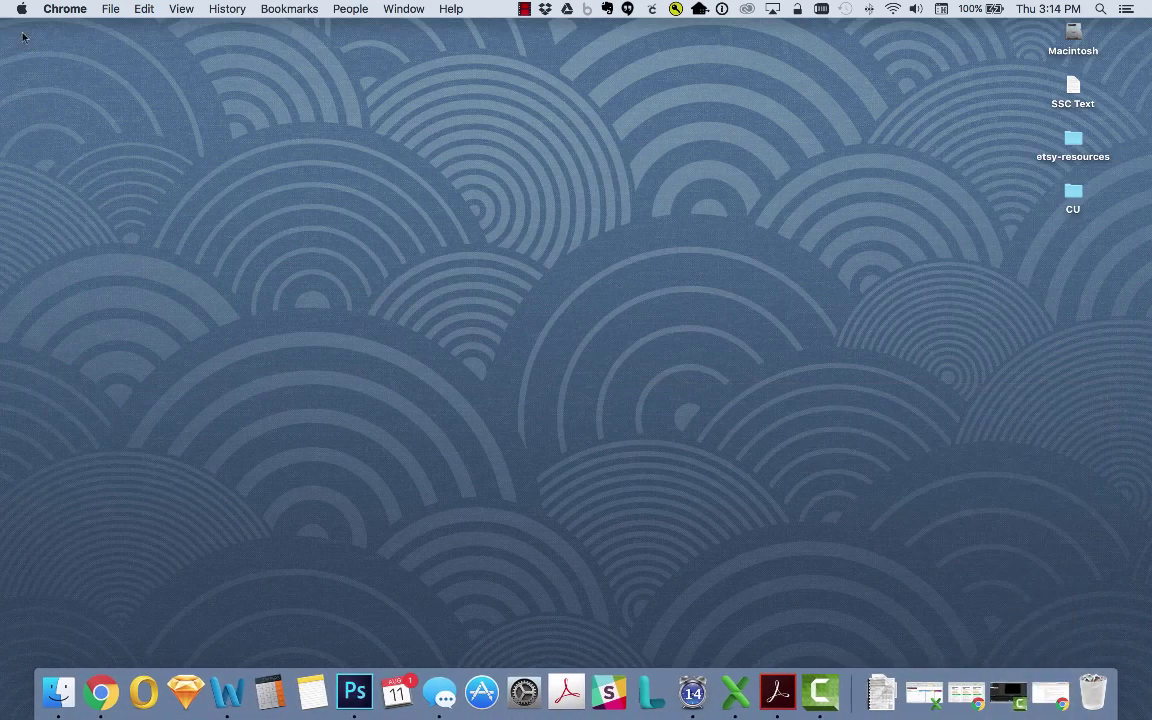
double_click(1071, 88)
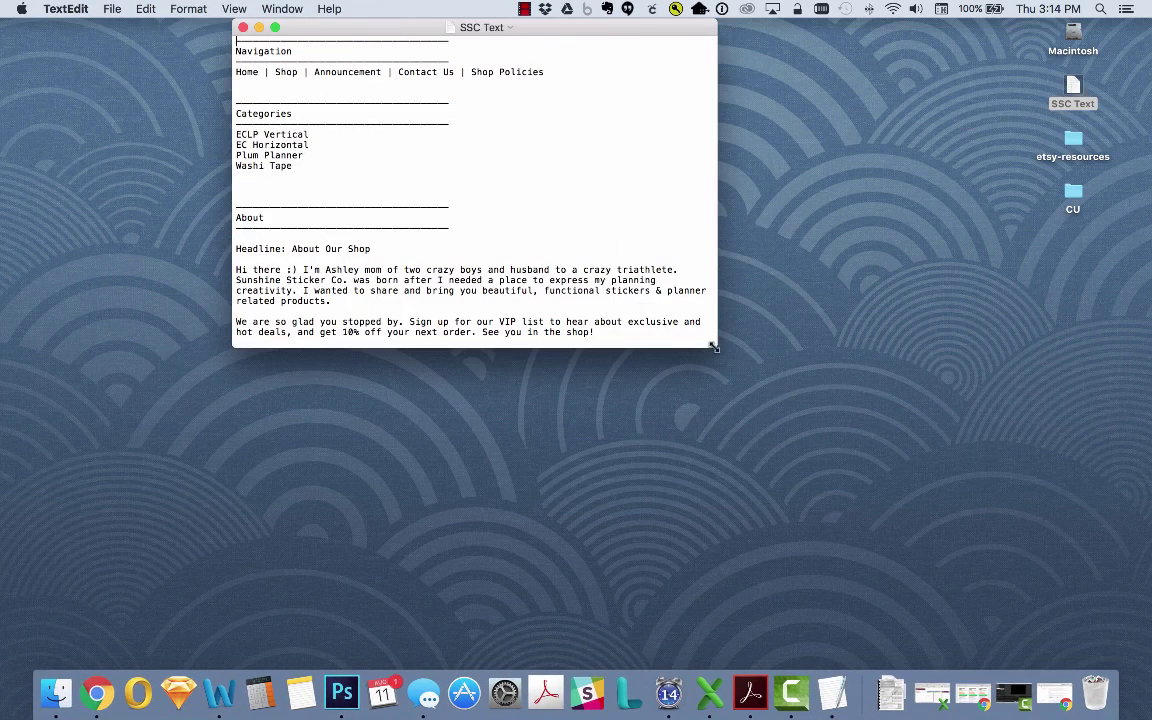
left_click_drag(714, 347, 820, 642)
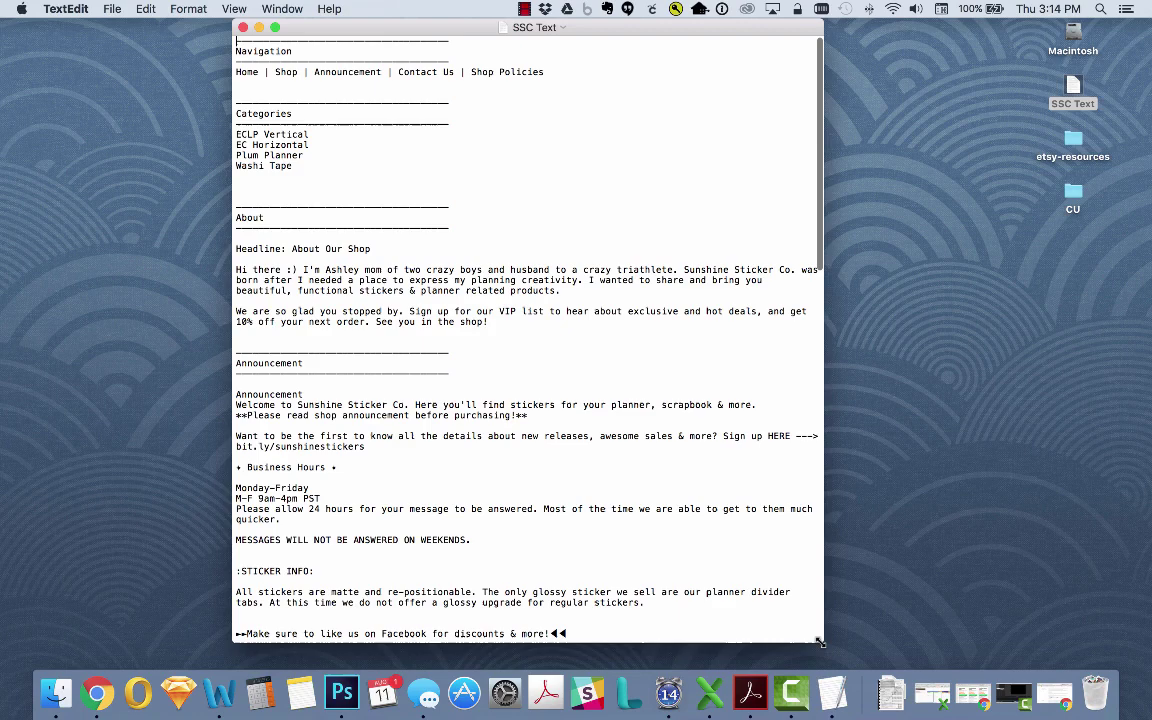
left_click_drag(399, 31, 598, 31)
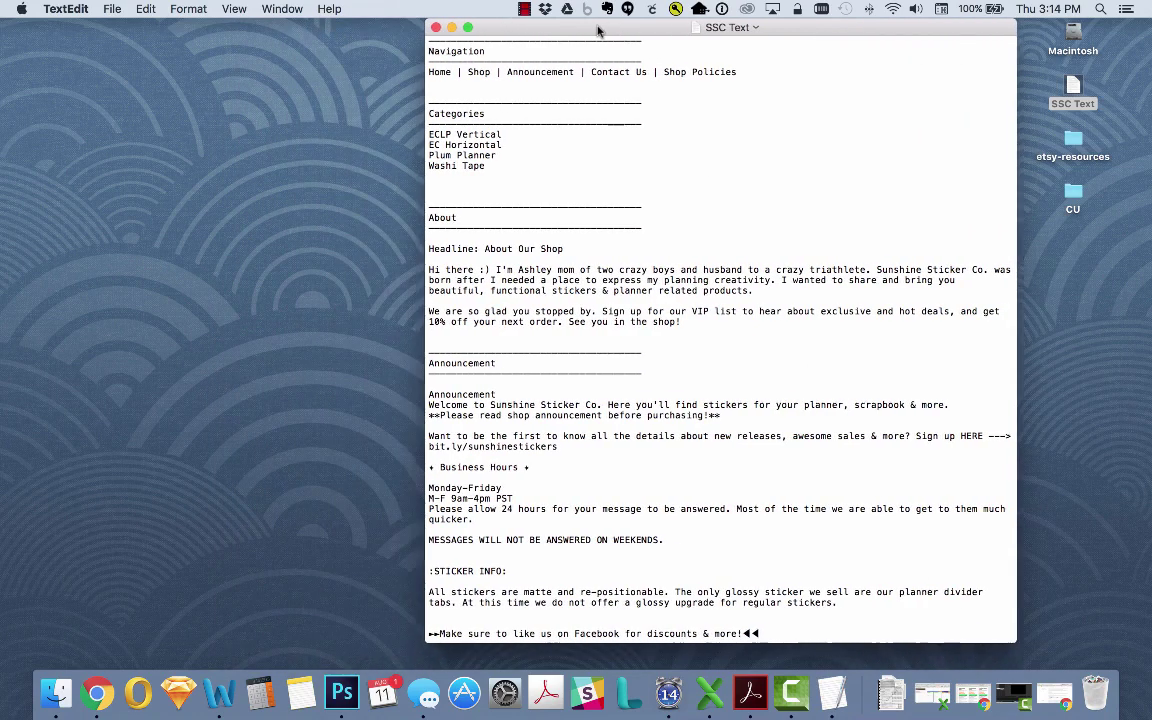
Step: Review the Navigation links, four Categories entries and two About paragraphs by selecting them
left_click_drag(774, 72, 407, 72)
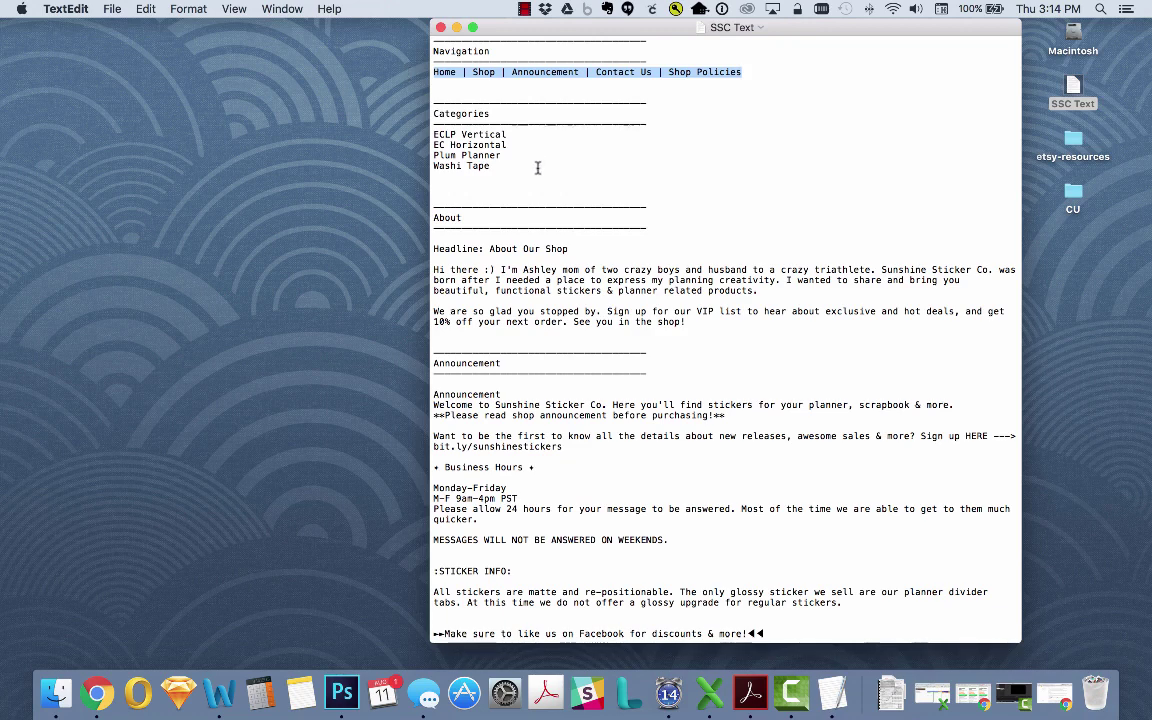
left_click_drag(489, 166, 420, 130)
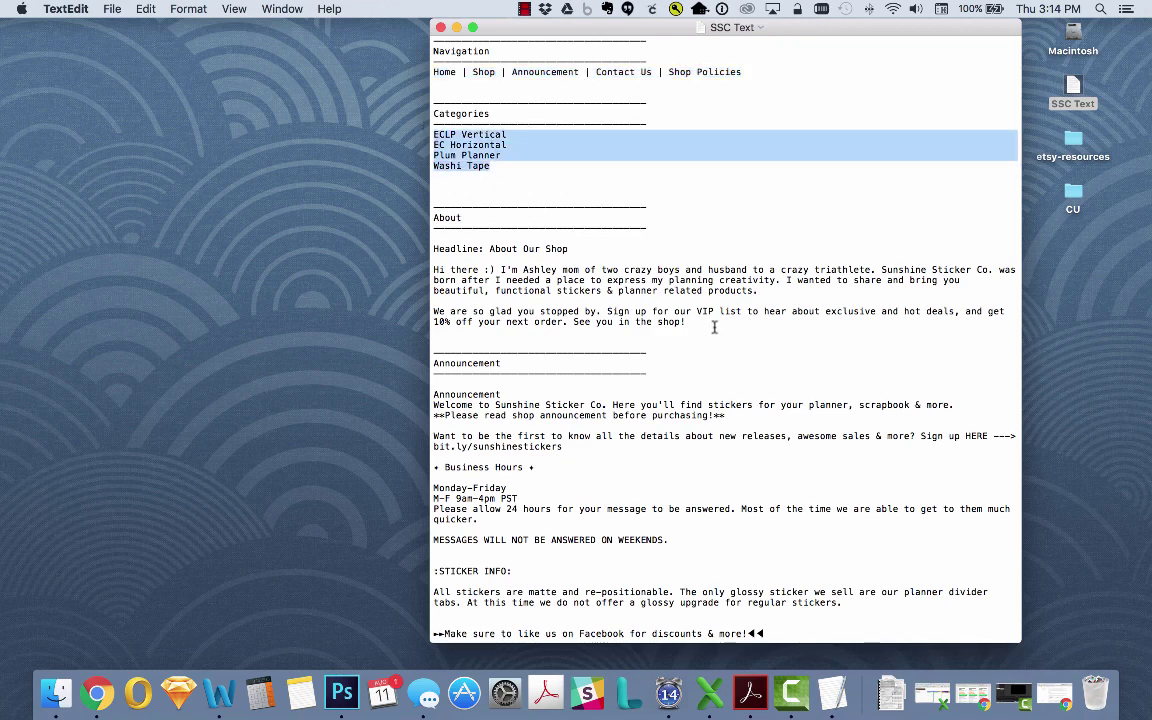
left_click_drag(714, 327, 421, 257)
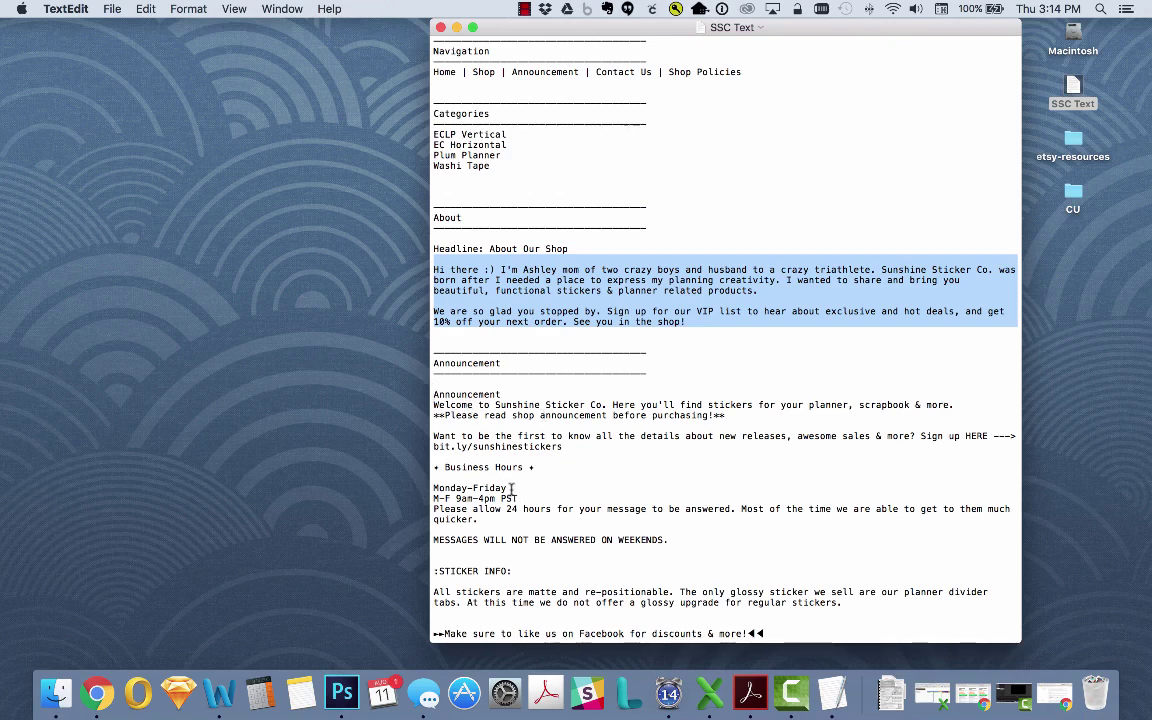
left_click(796, 197)
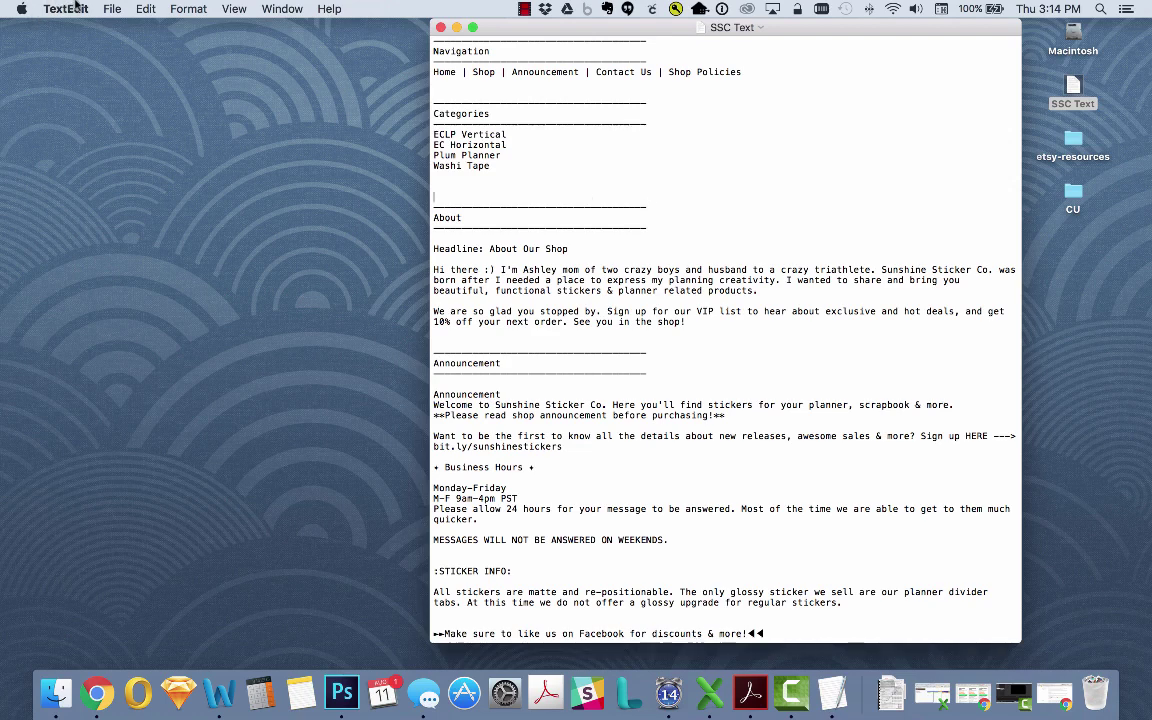
left_click(112, 9)
left_click(114, 28)
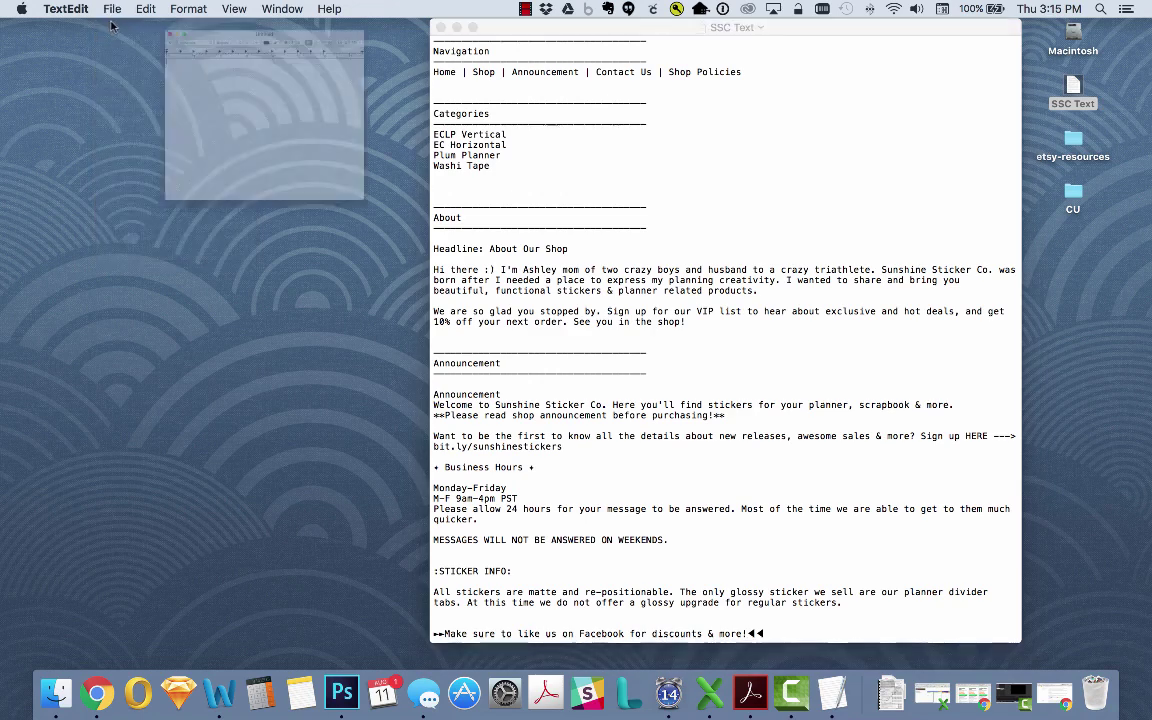
left_click(183, 9)
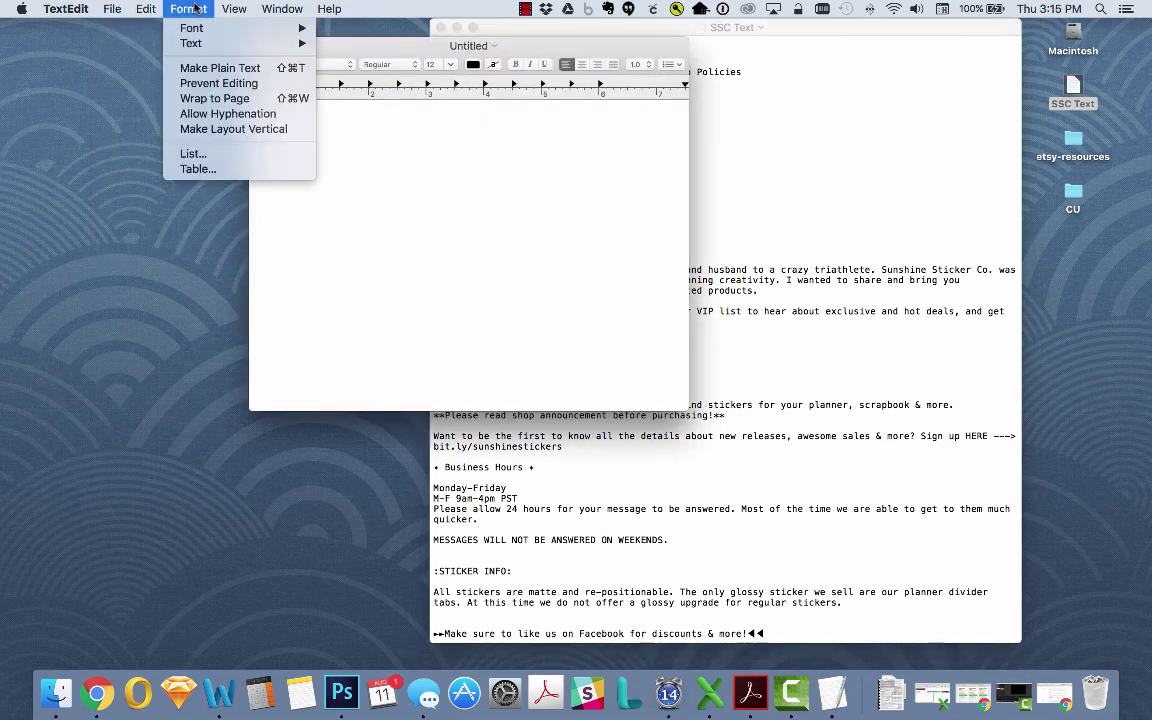
left_click(211, 67)
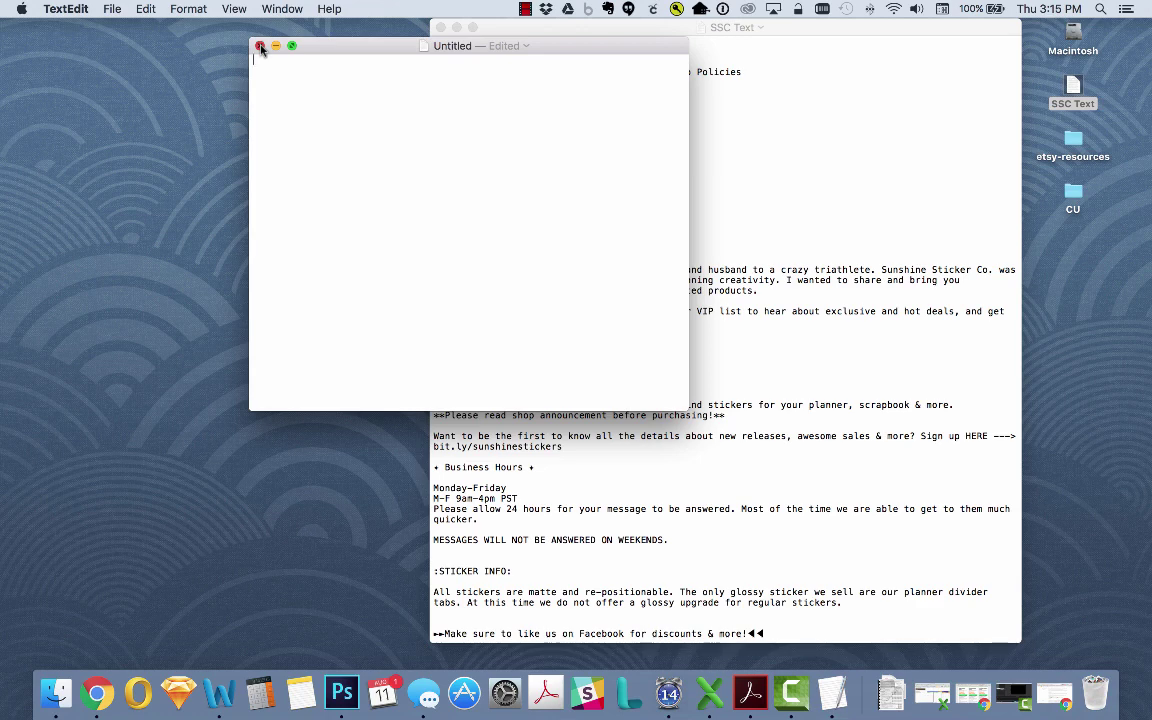
left_click(260, 47)
left_click(389, 285)
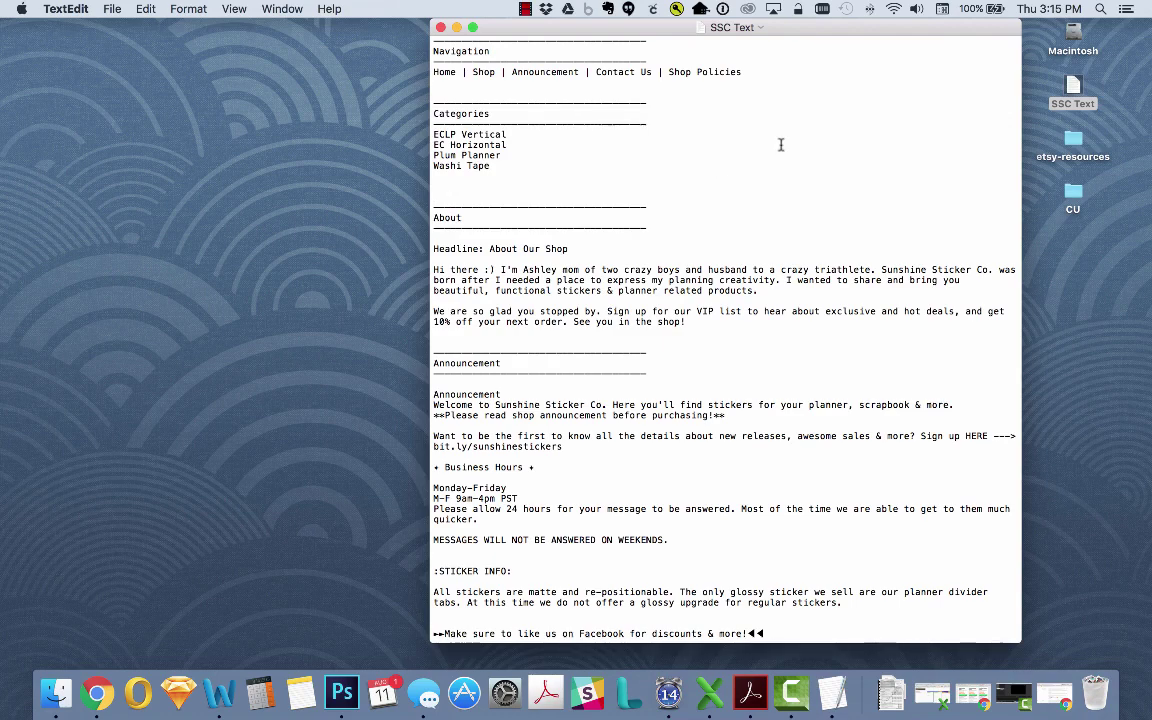
Step: Preview the etsy-resources images: about-ashley-family.jpg, the header images and the 400x150 logo
double_click(1073, 140)
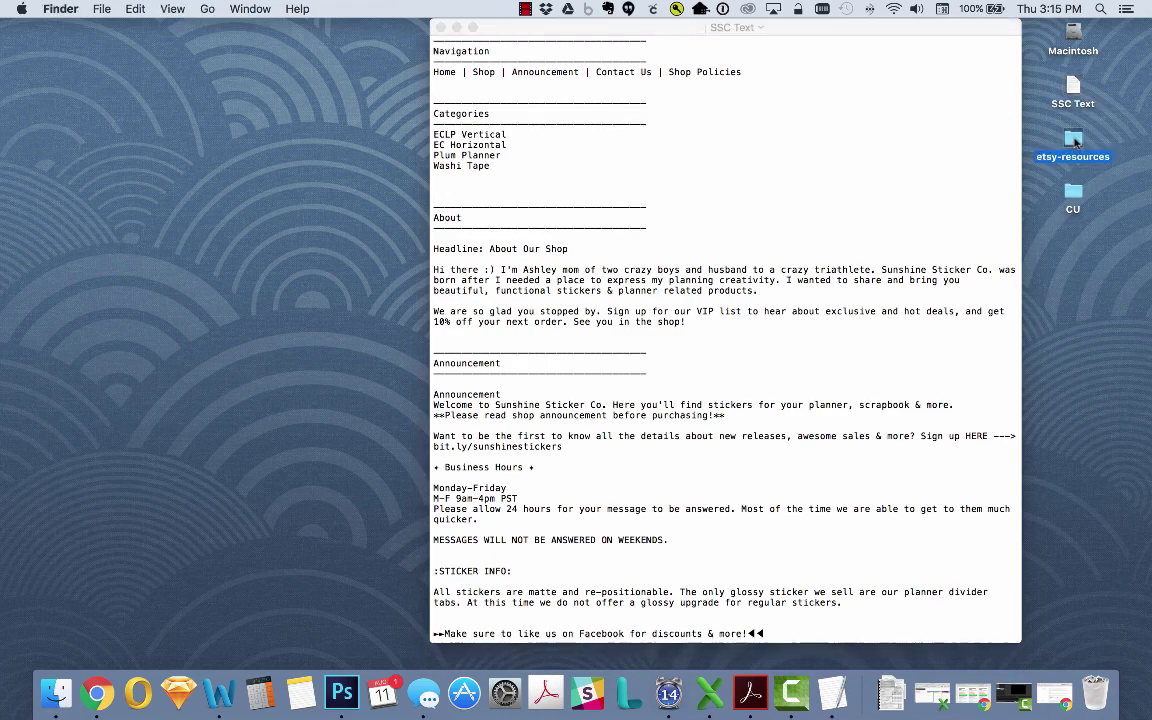
left_click(850, 339)
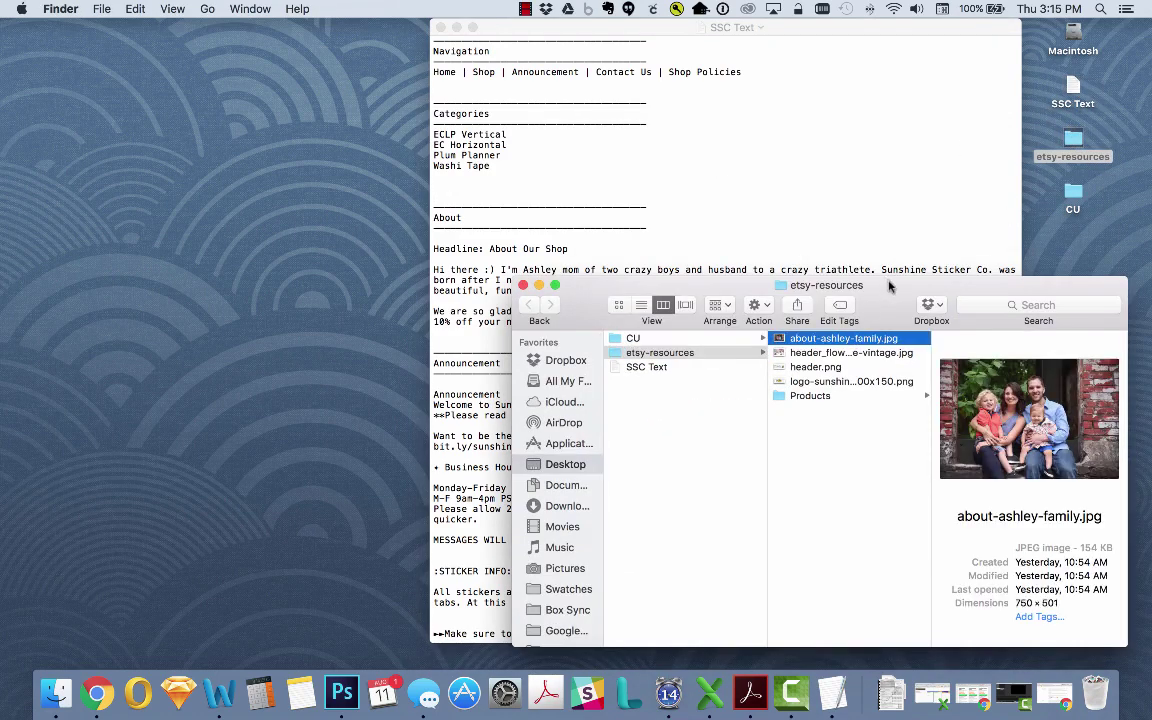
left_click_drag(848, 284, 404, 59)
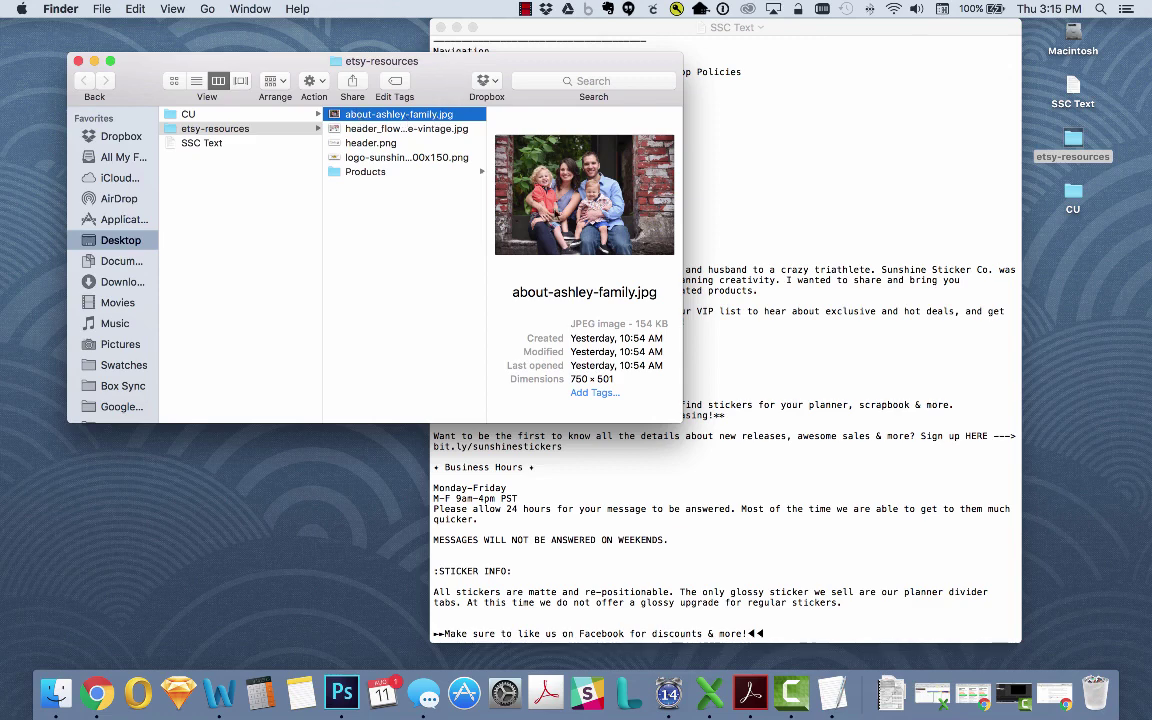
left_click(409, 130)
left_click(370, 144)
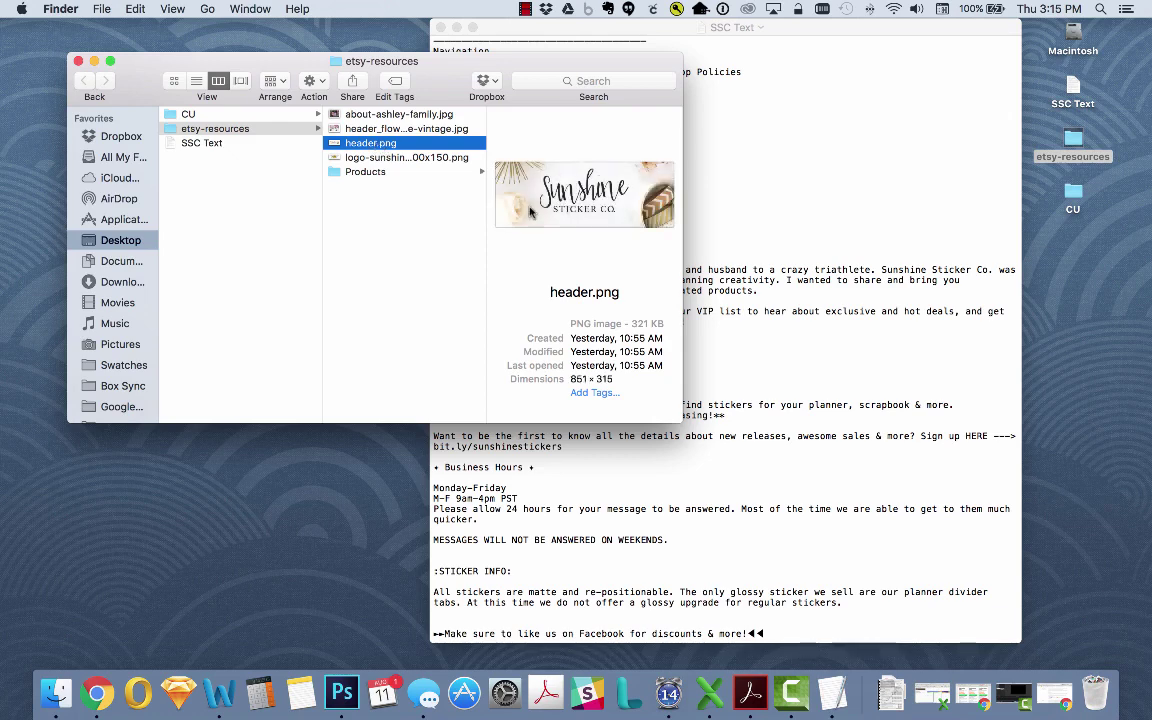
left_click(405, 131)
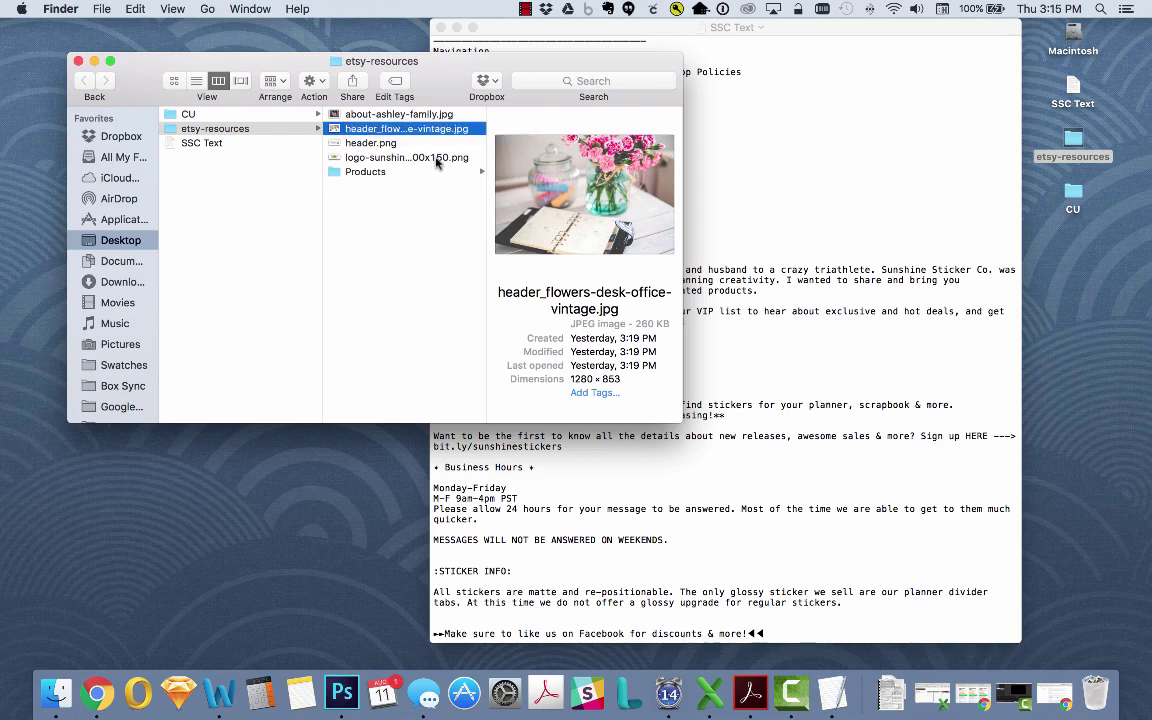
left_click(437, 163)
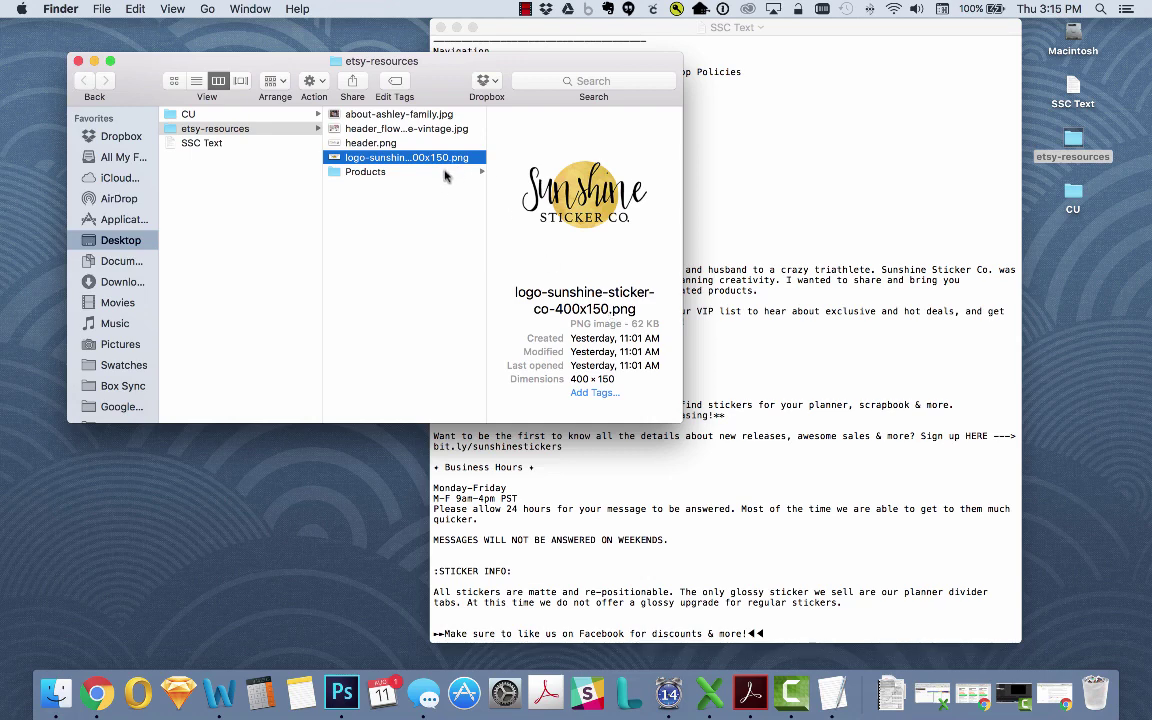
Step: Preview the Pink Lemonade and Watermelon photos in Products, then bring the Etsy shop back
left_click(408, 170)
left_click(553, 115)
left_click(411, 129)
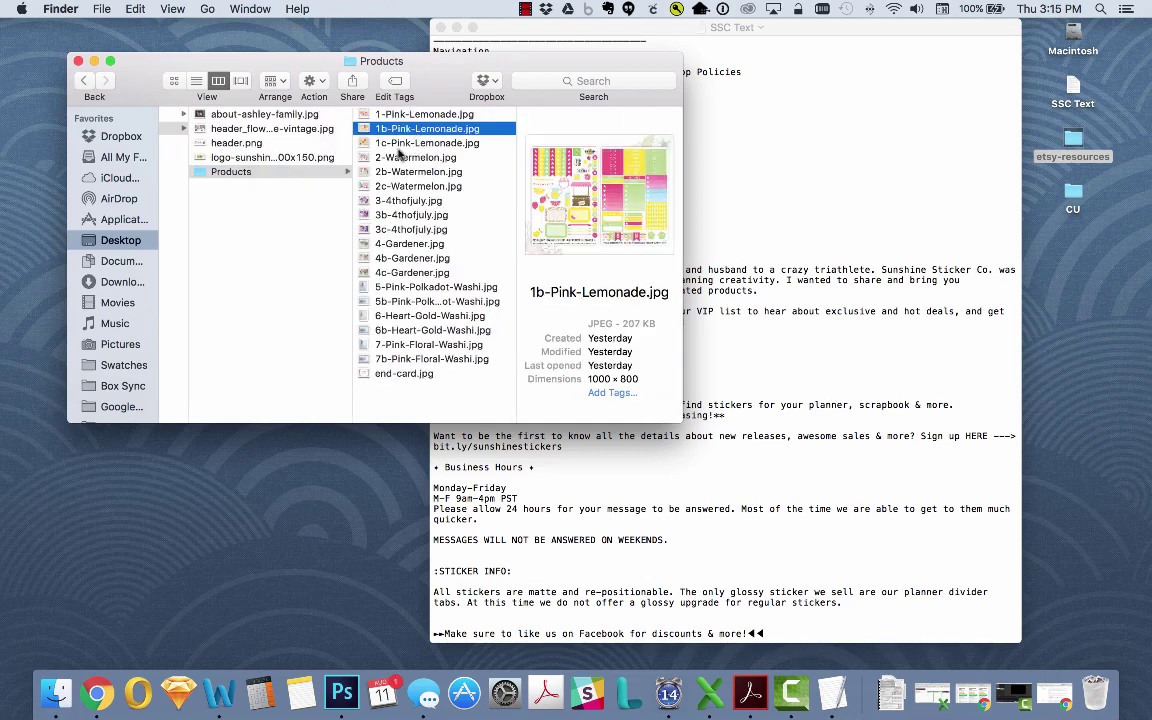
left_click(405, 145)
left_click(401, 158)
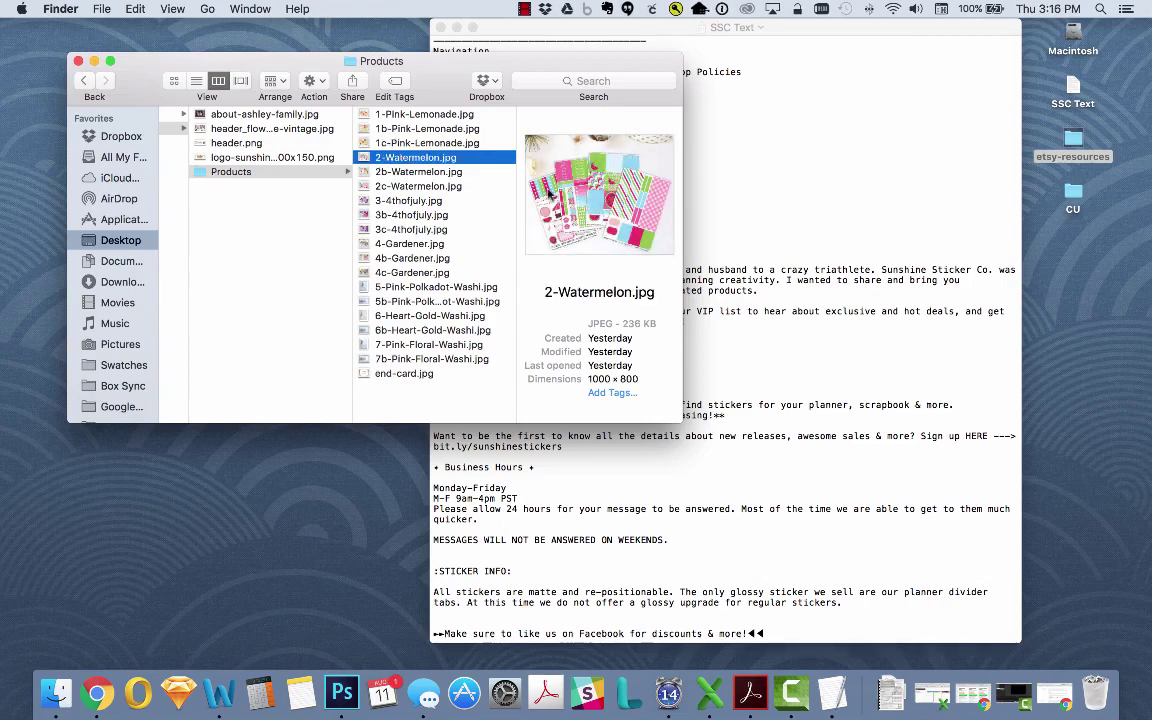
left_click(1055, 692)
Step: Enlarge the Pink Lemonade planner listing photo and start saving it with Save Image As
scroll(514, 272, "up", 15)
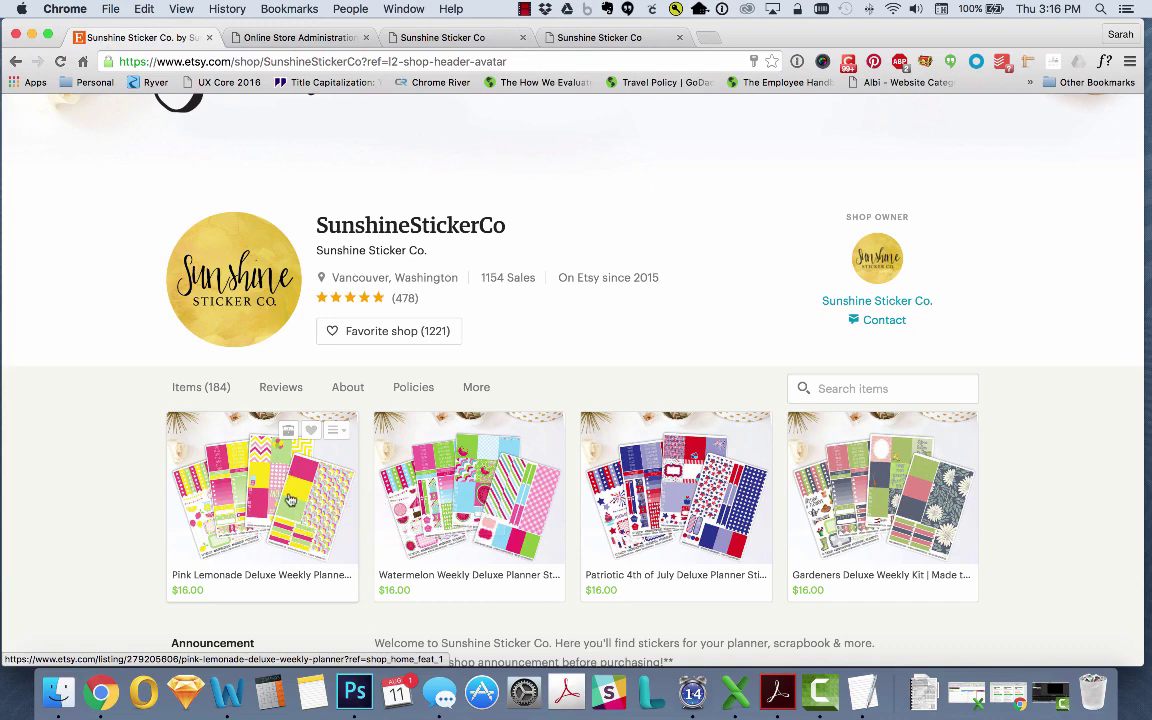
left_click(291, 500)
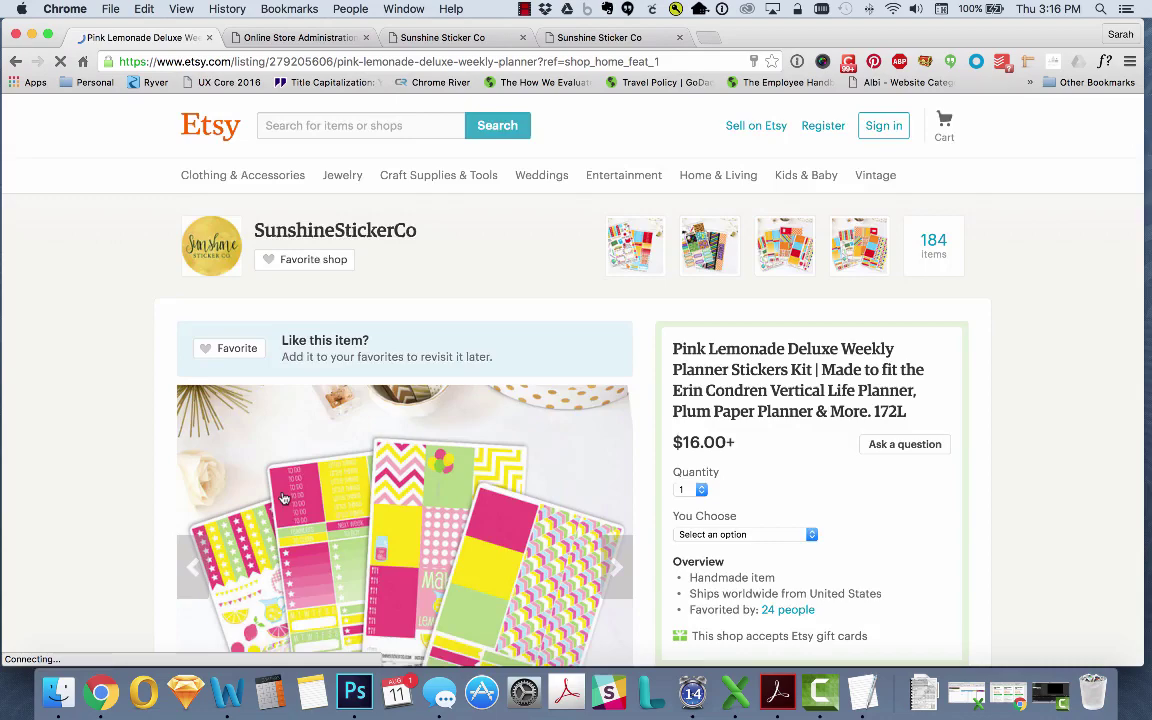
scroll(284, 494, "down", 2)
scroll(284, 494, "down", 3)
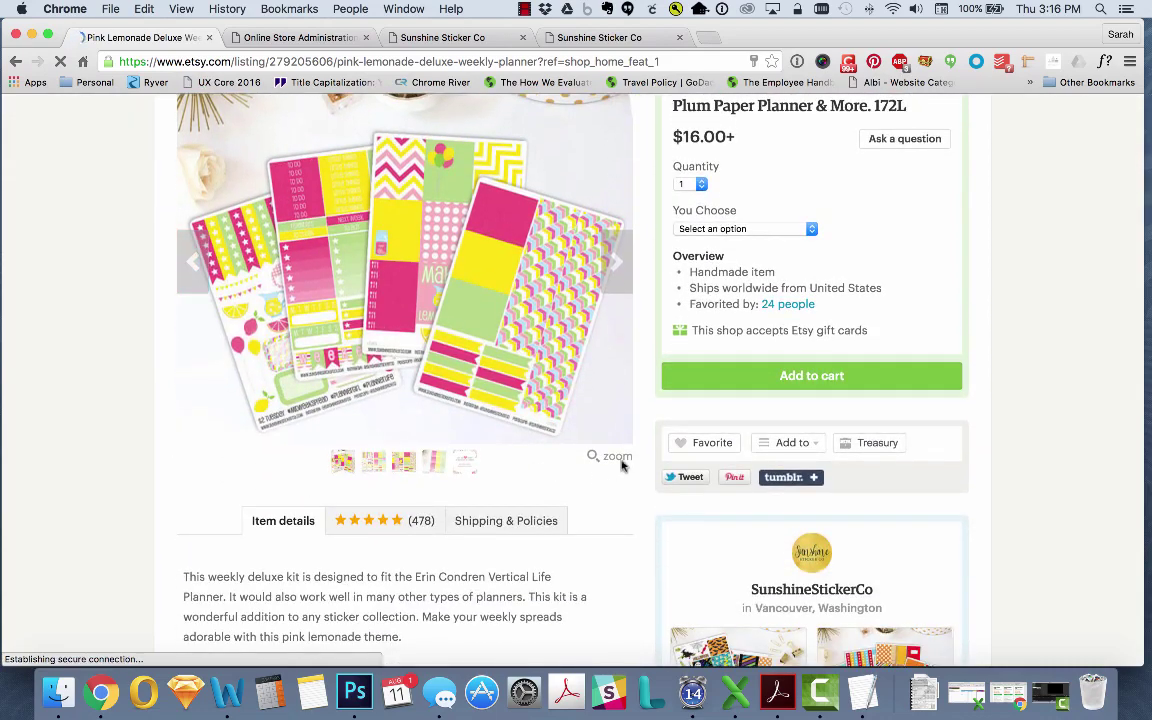
left_click(613, 460)
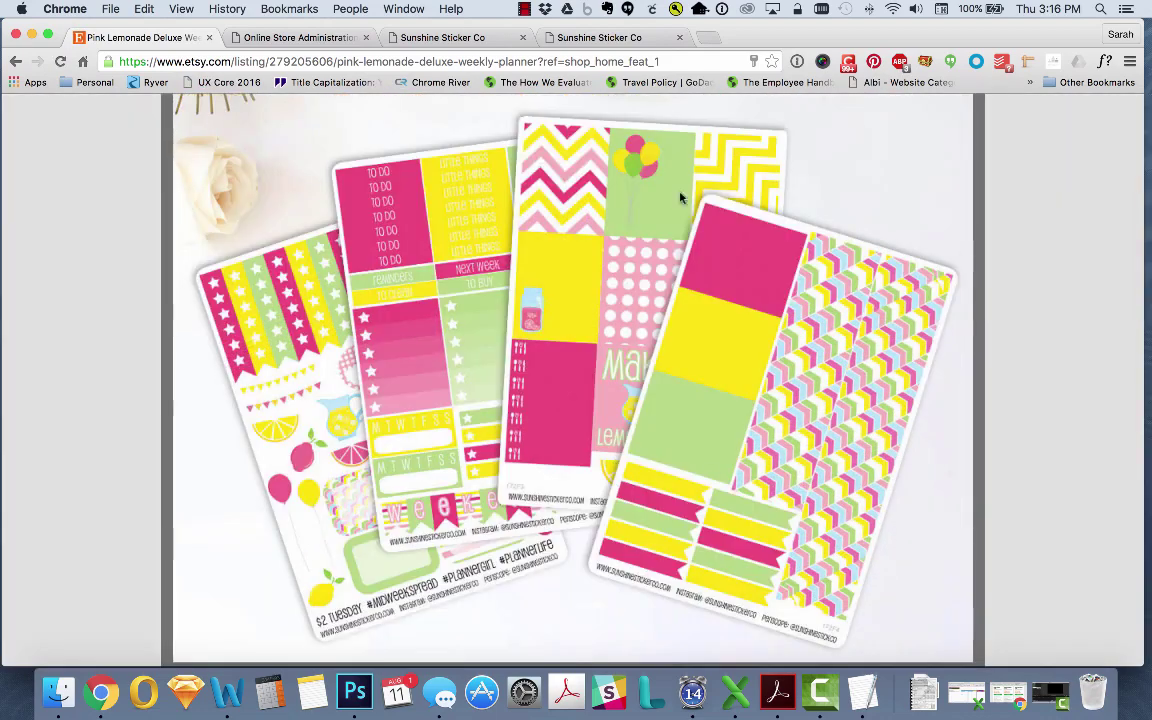
right_click(412, 297)
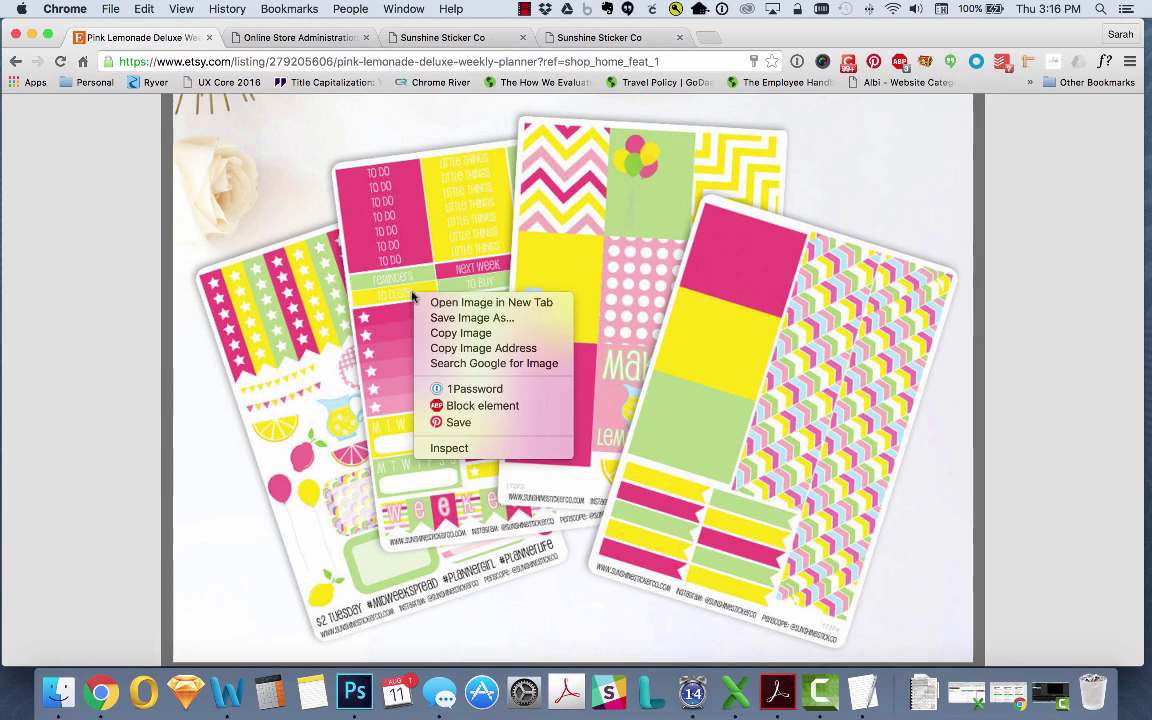
left_click(466, 319)
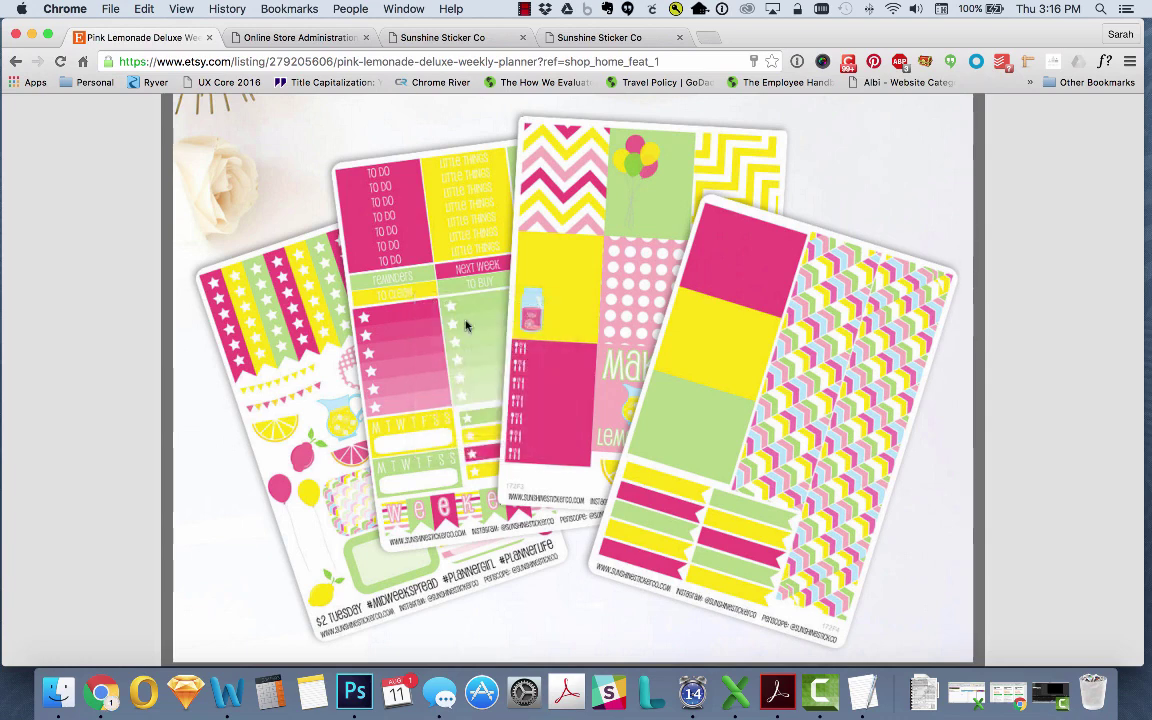
Step: Point the save dialog at etsy-resources/Products with the file name 1-Pink-Lemonade
left_click(149, 262)
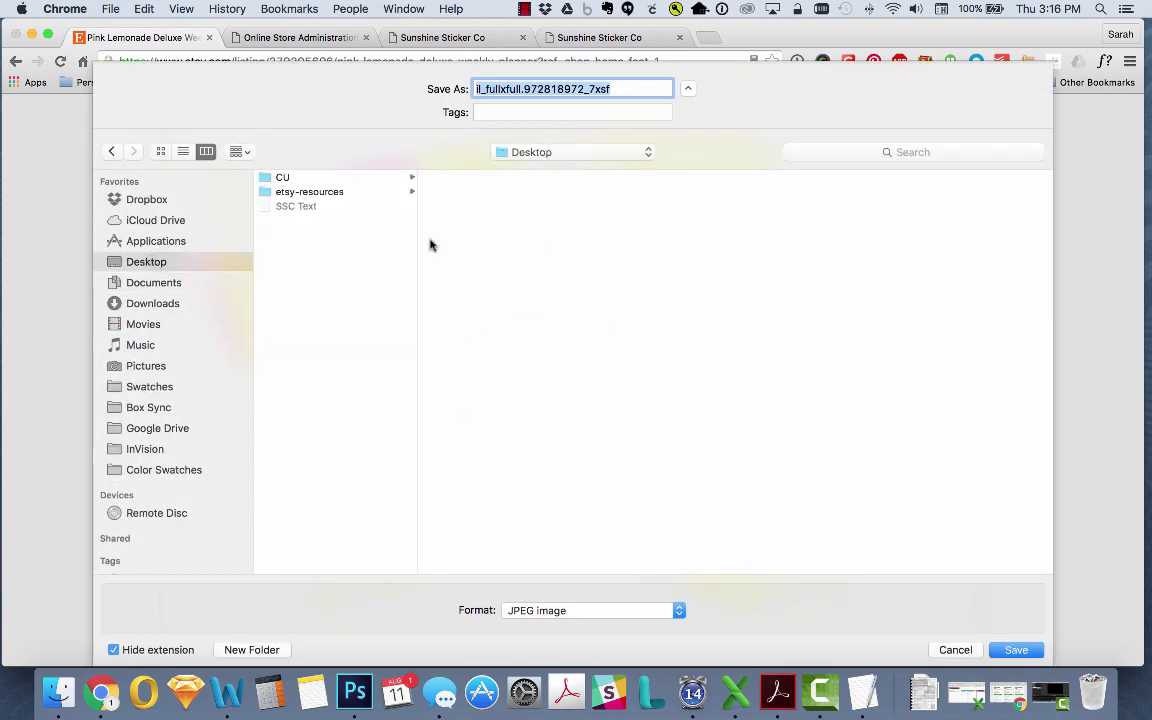
left_click(354, 191)
left_click(499, 236)
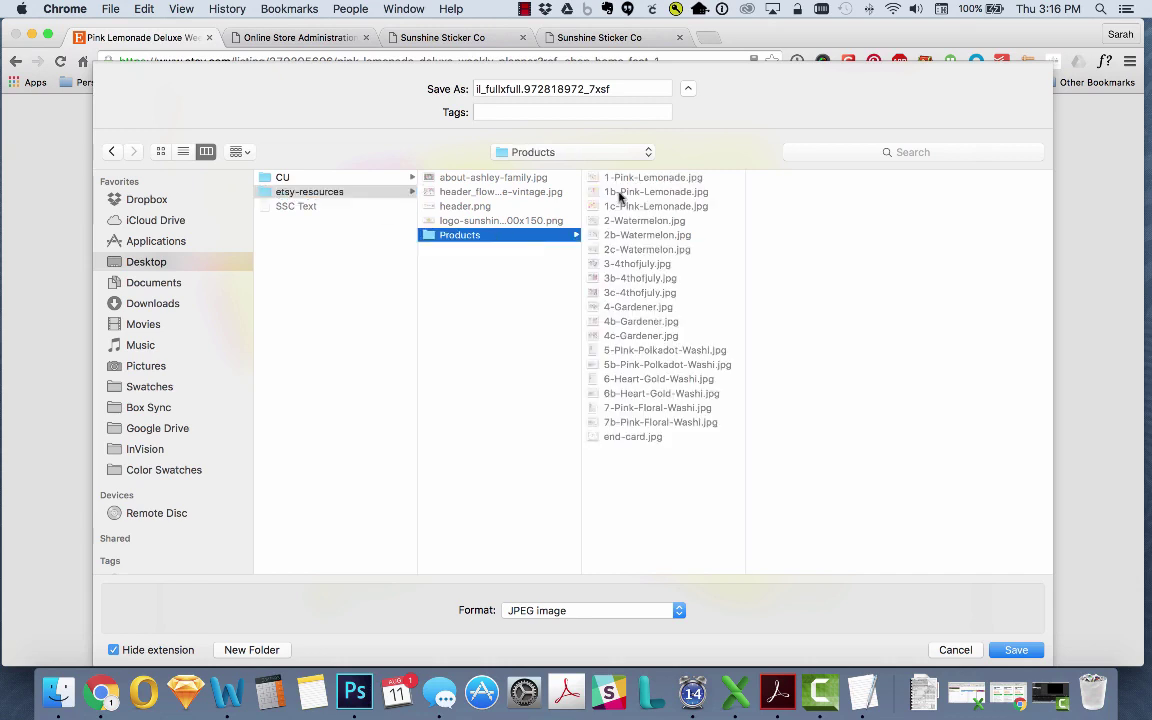
left_click(672, 178)
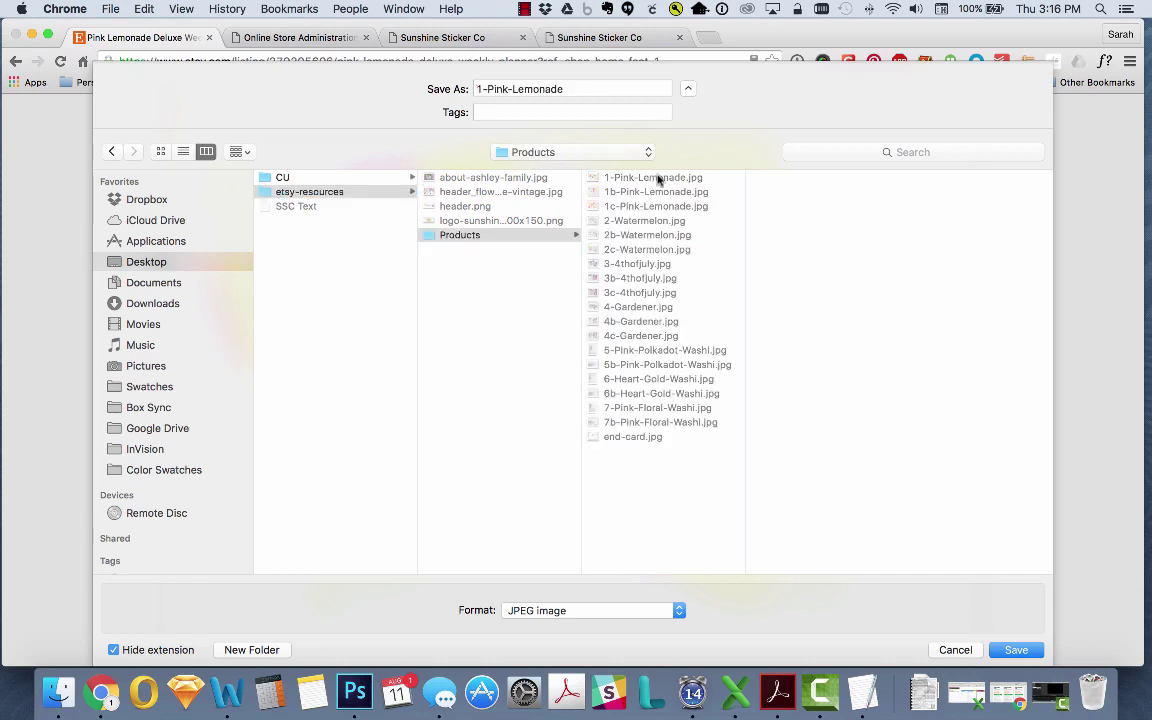
Step: Cancel the save, close the enlarged photo, and step through thumbnails to the final end-card
left_click(956, 650)
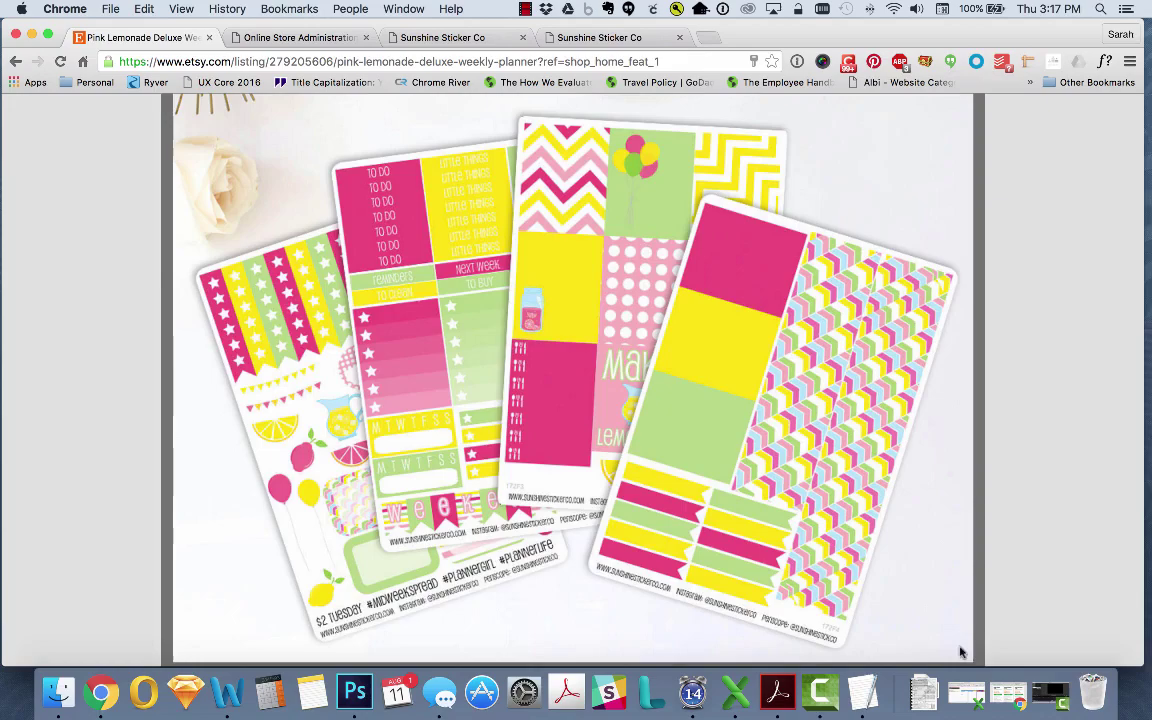
left_click(1032, 461)
scroll(964, 442, "down", 2)
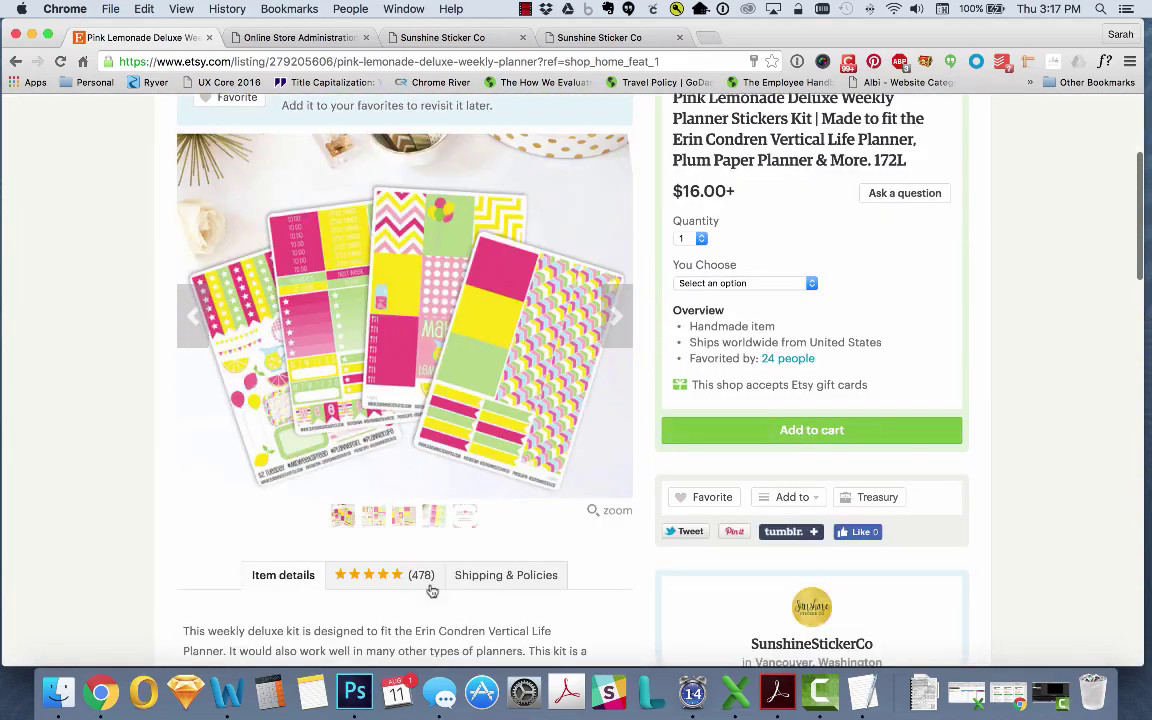
left_click(401, 516)
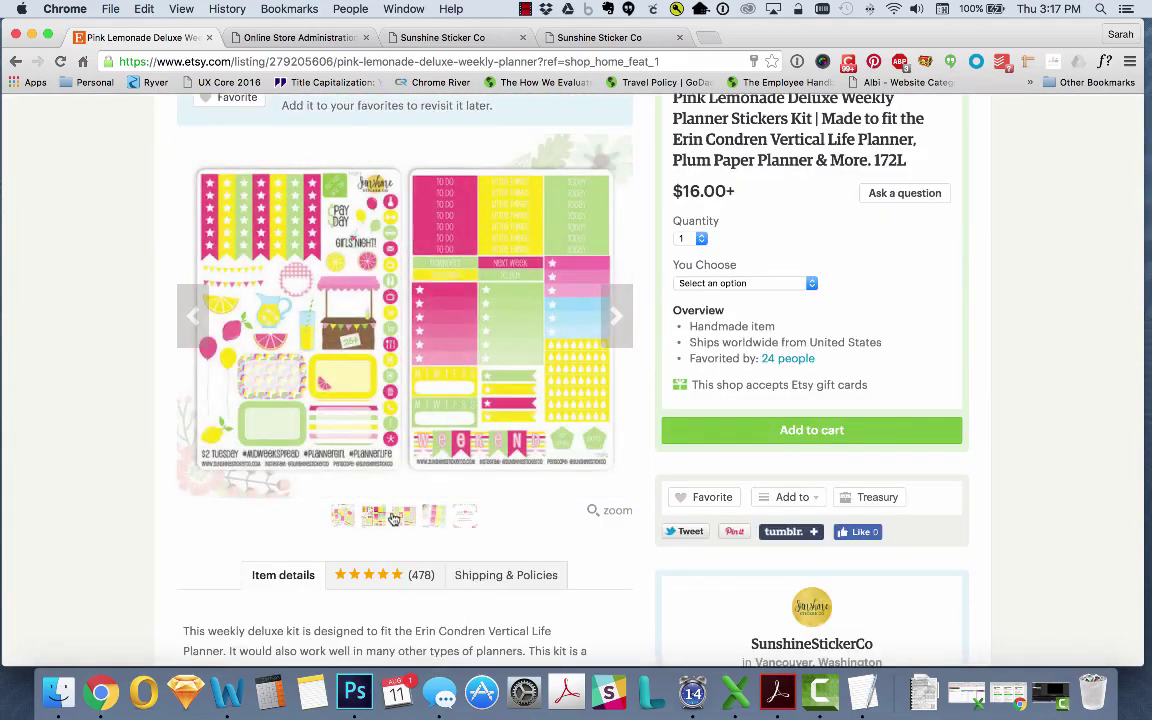
left_click(433, 516)
left_click(465, 519)
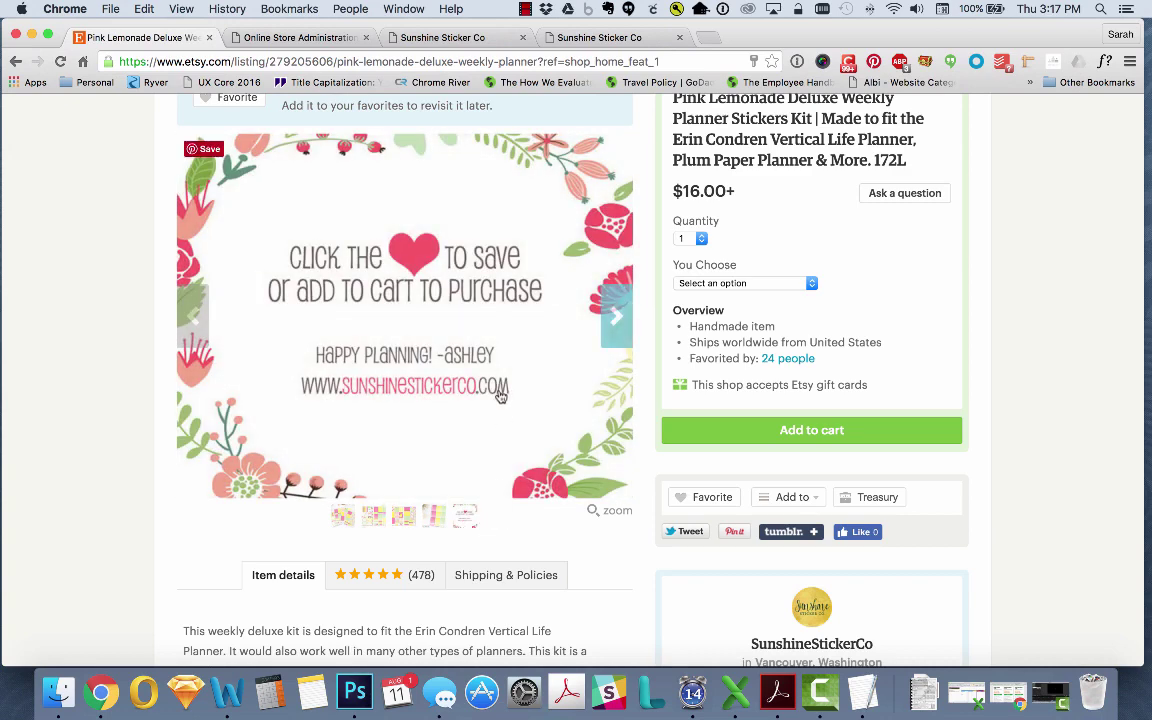
Step: Preview the Watermelon, 4th of July, Pink Polkadot Washi, Heart Gold Washi and end-card photos
left_click(58, 692)
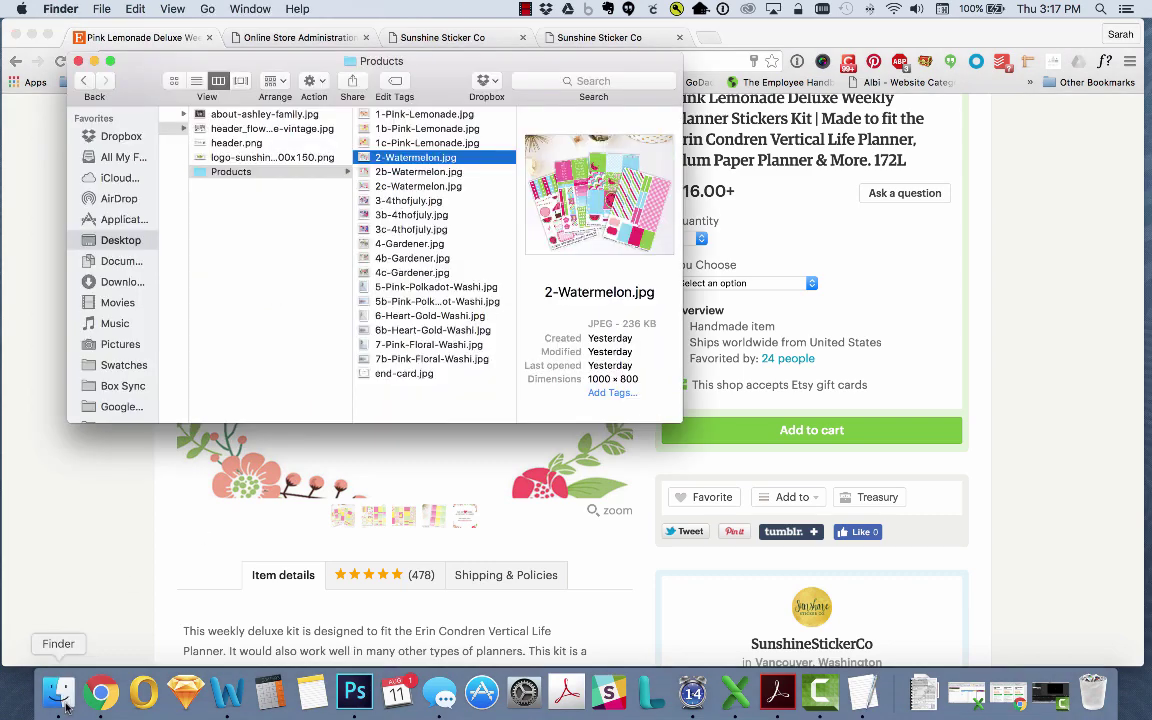
left_click(418, 173)
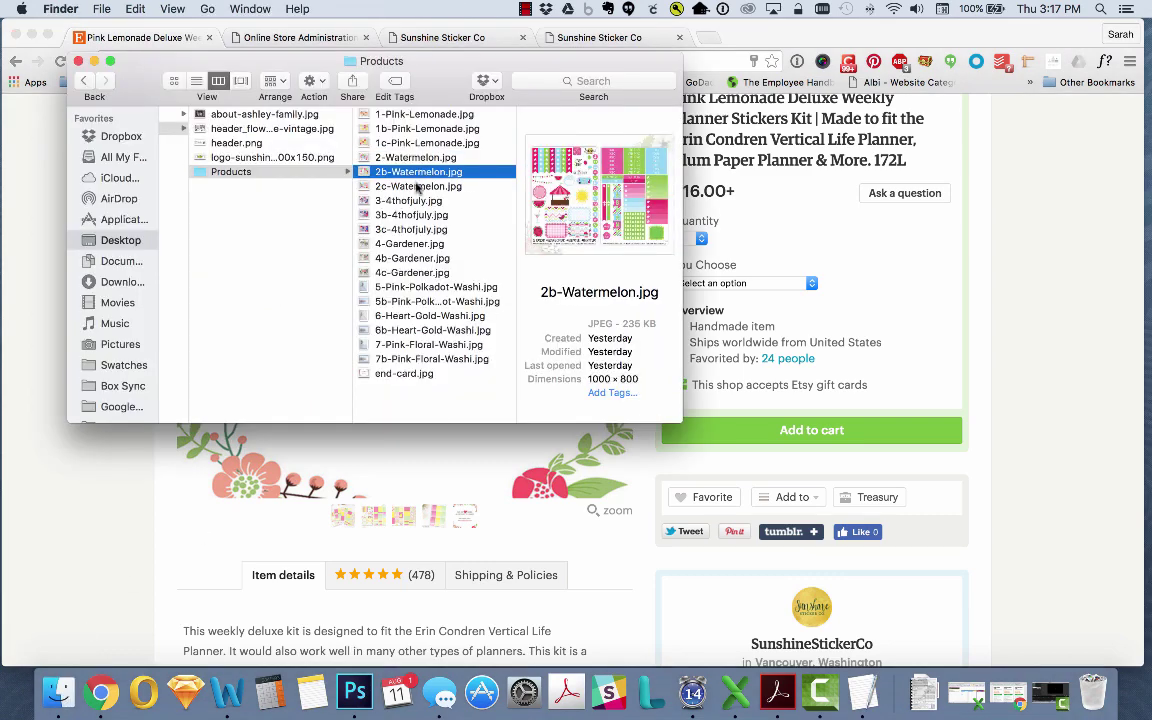
left_click(418, 186)
left_click(410, 200)
left_click(410, 215)
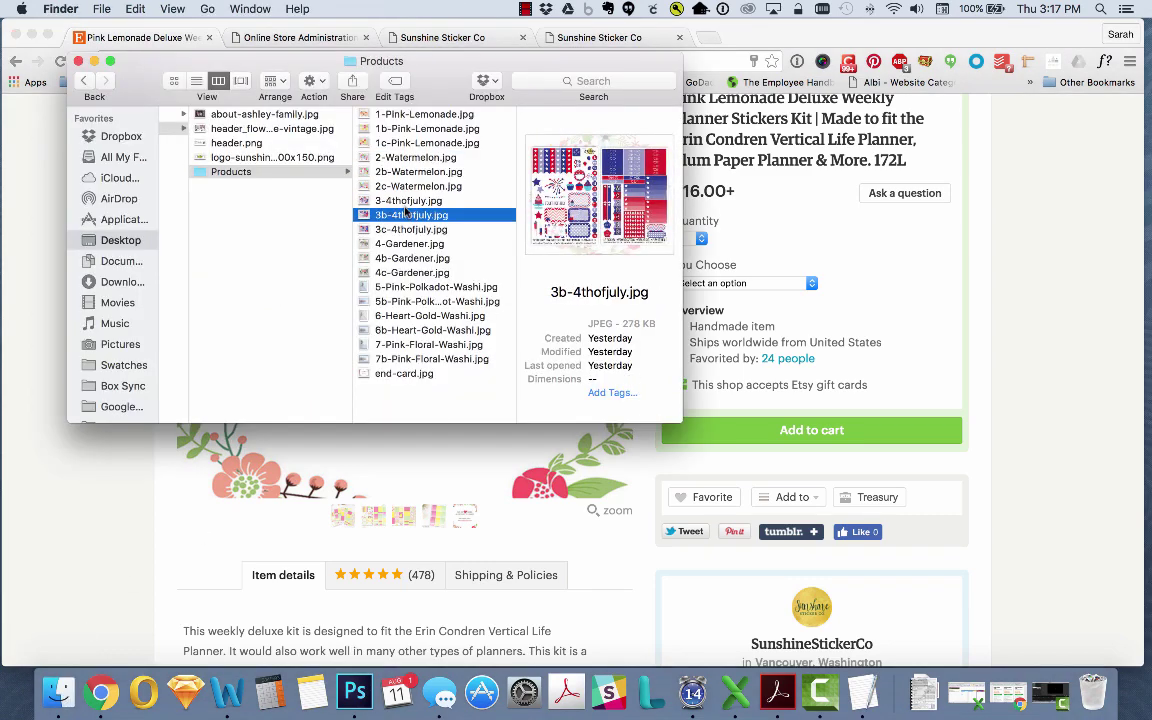
left_click(400, 287)
left_click(395, 301)
left_click(400, 315)
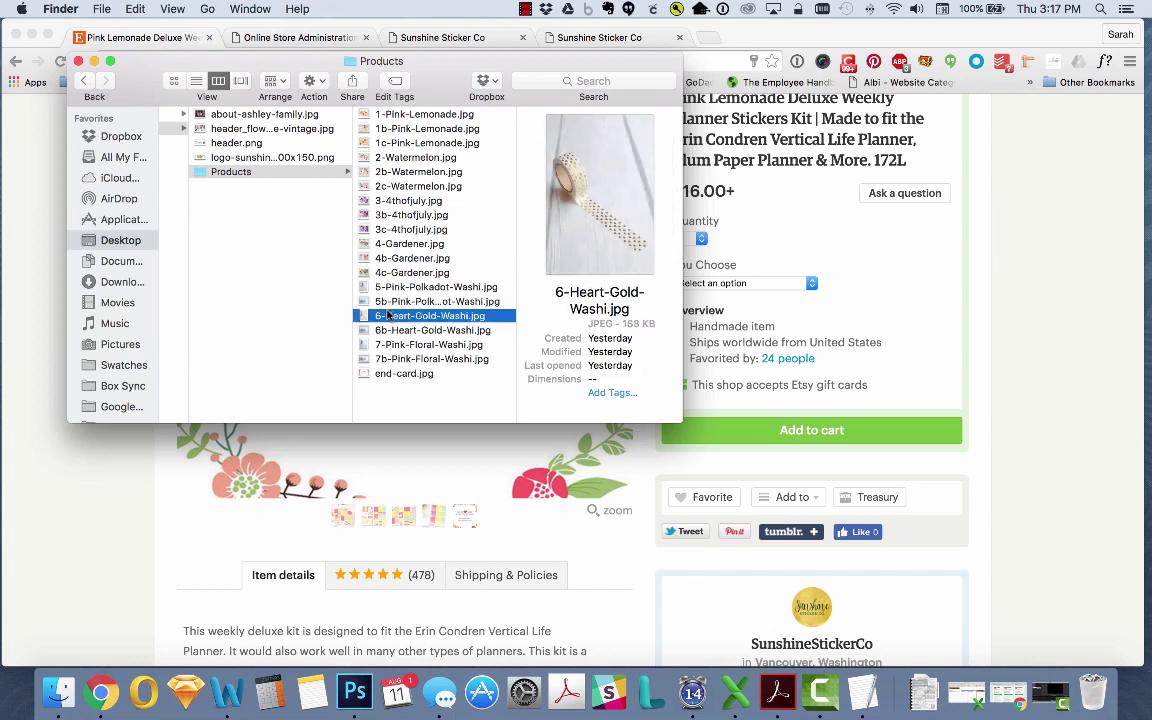
left_click(395, 373)
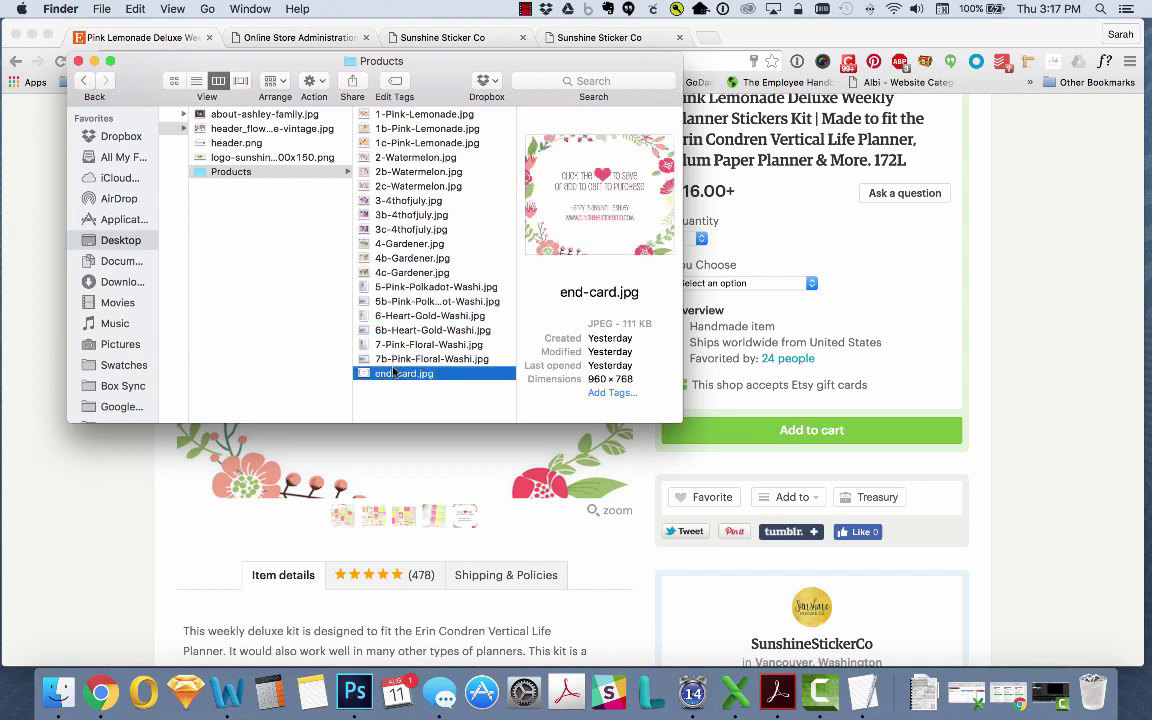
Step: Hide Finder, switch to the last Sunshine Sticker Co tab, and close the teapot store tab
left_click(94, 61)
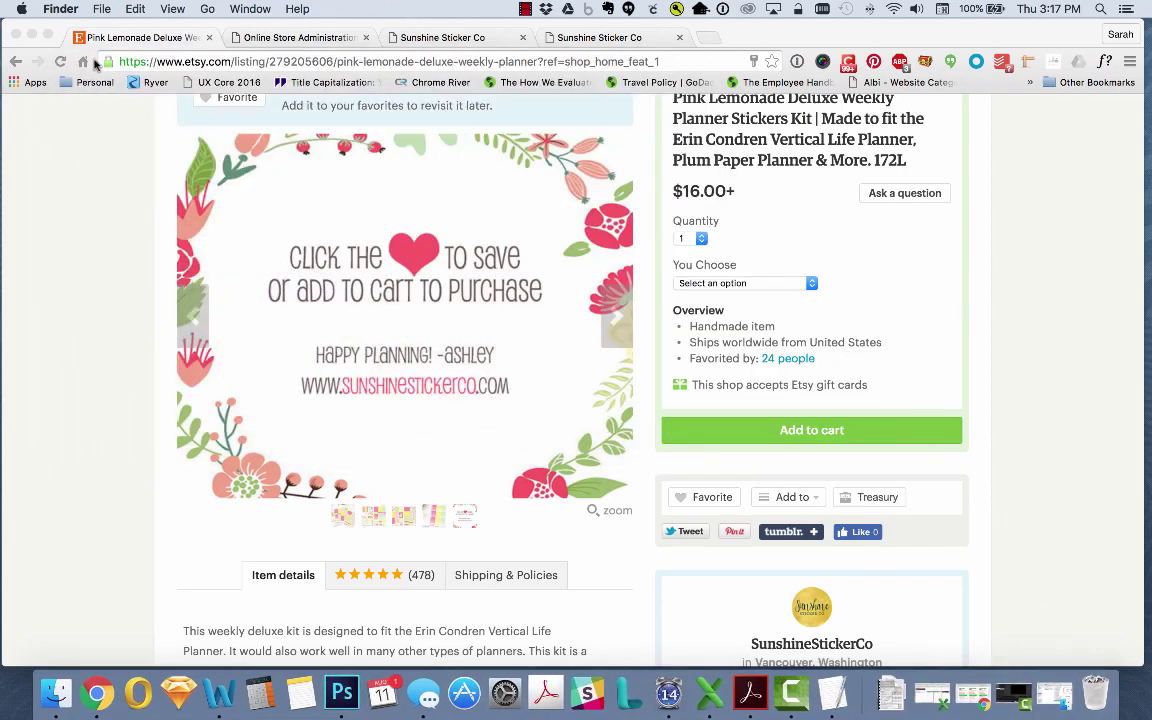
left_click(592, 38)
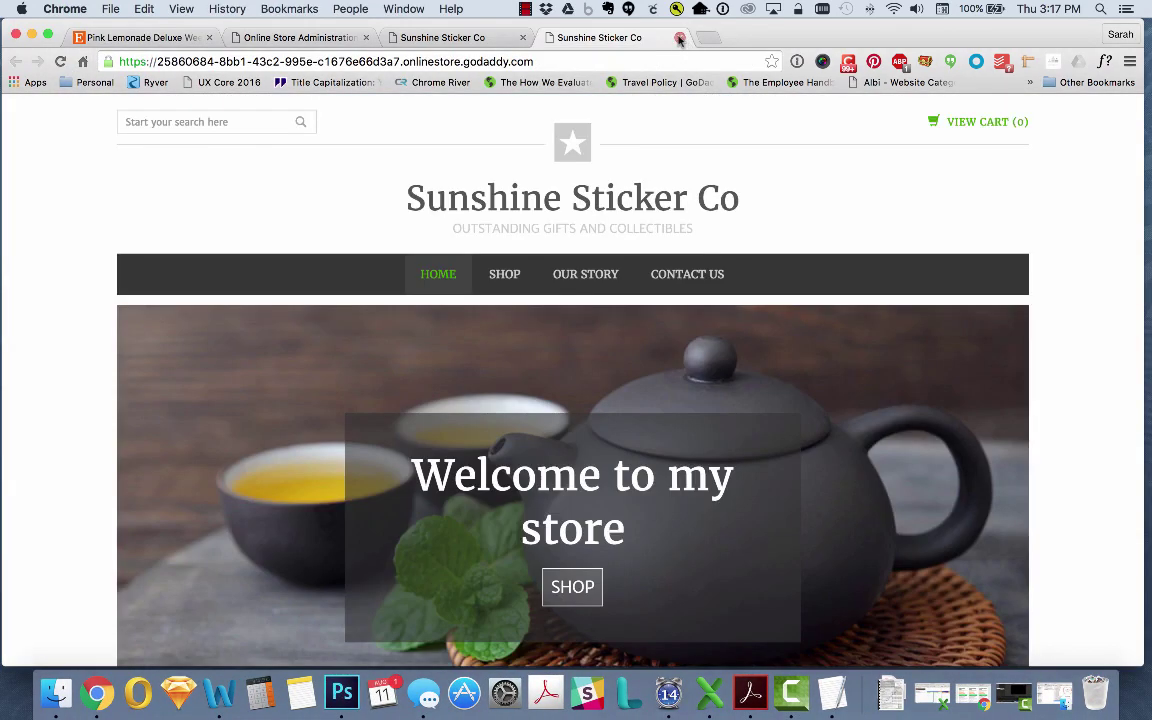
left_click(679, 37)
Step: Close the remaining preview tab and open Business Information from the Getting Started guide
left_click(523, 37)
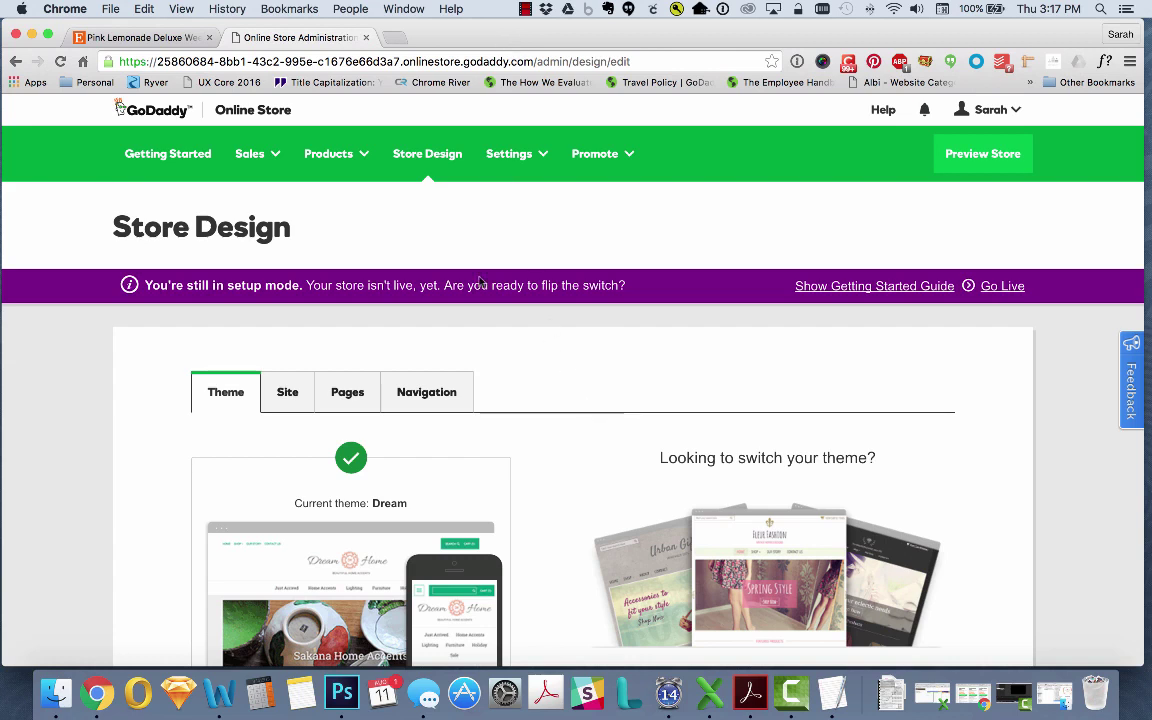
left_click(157, 150)
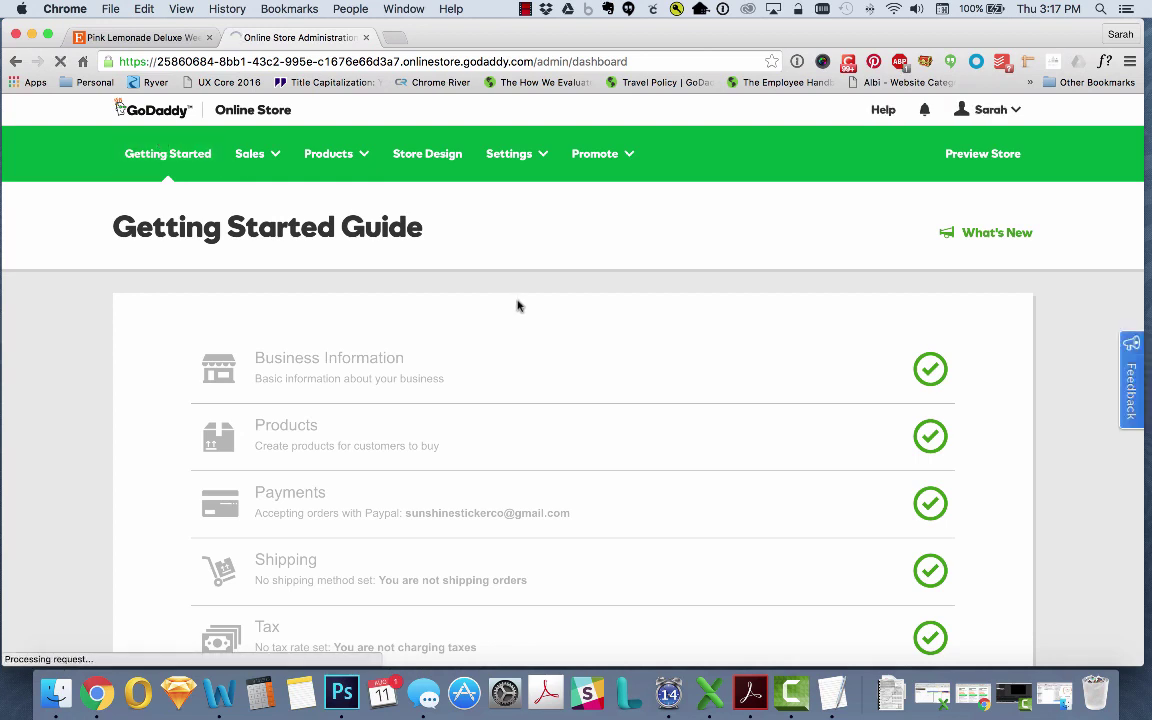
scroll(517, 305, "down", 3)
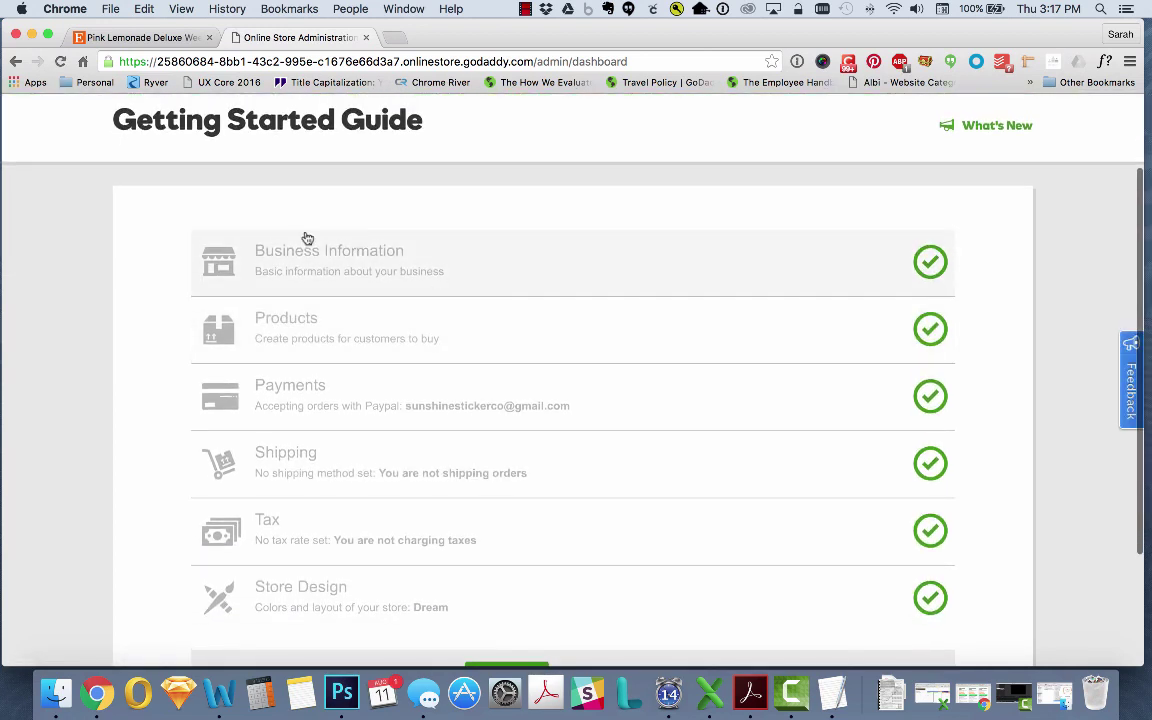
left_click(300, 256)
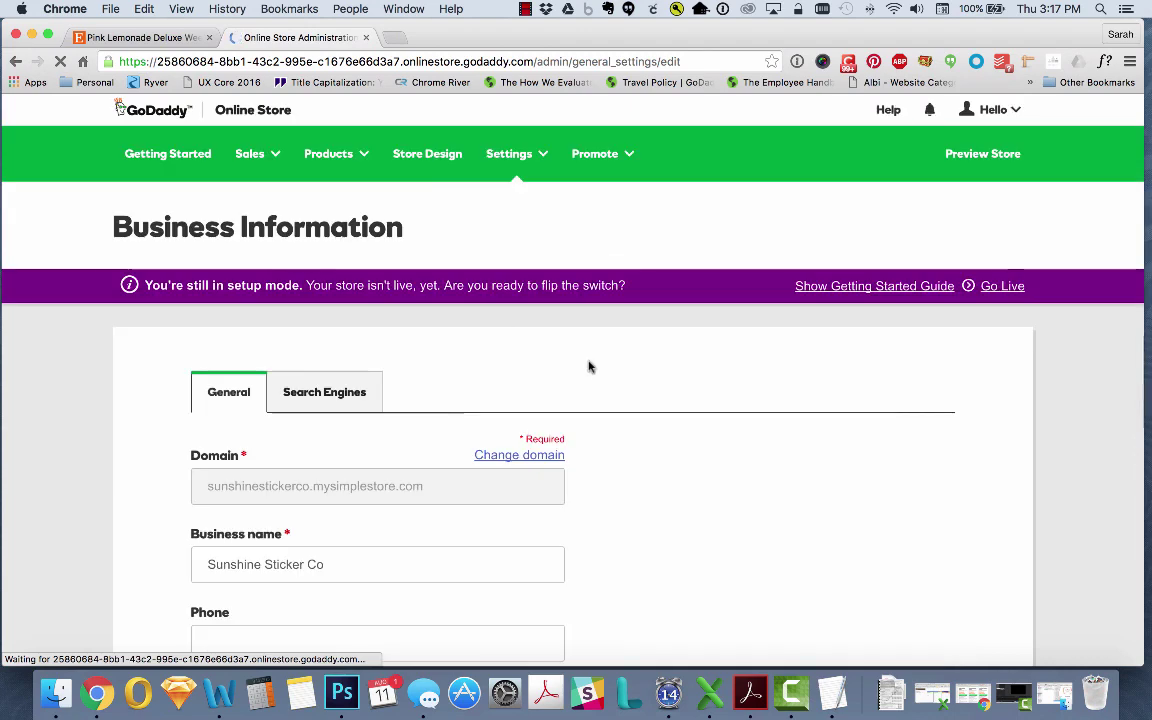
Step: Review the business name, phone and e-mail, keep US/Imperial measurement, and save
scroll(589, 367, "down", 3)
scroll(589, 367, "down", 5)
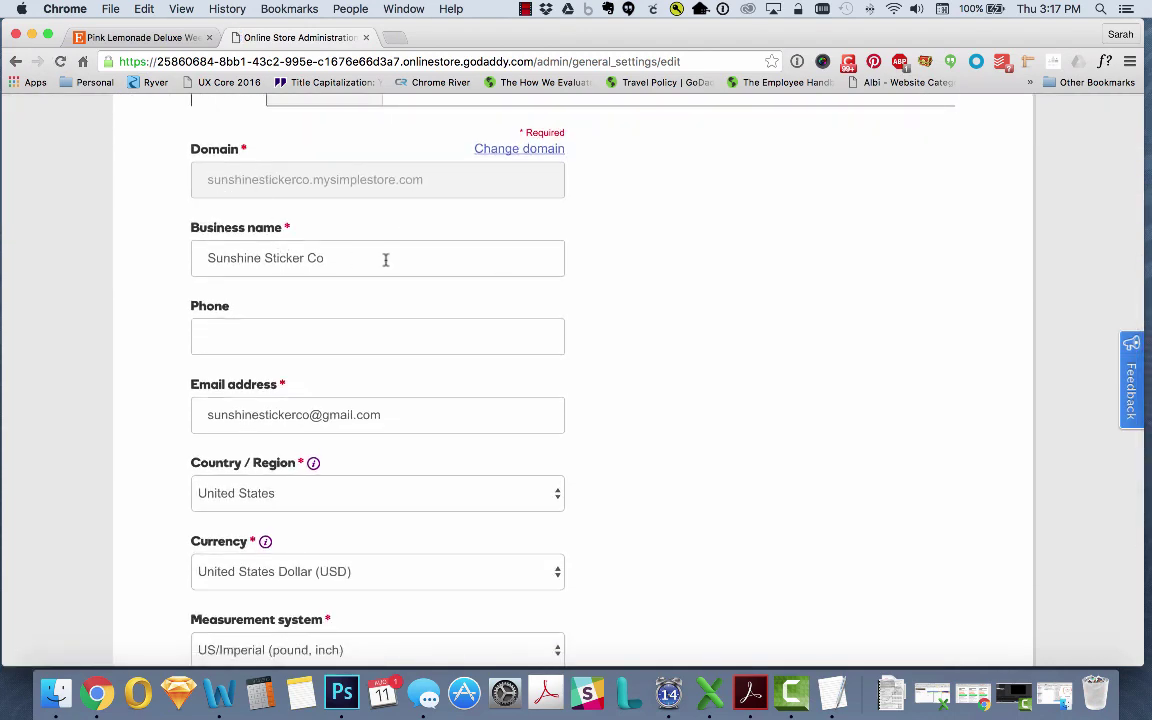
left_click_drag(386, 257, 169, 253)
left_click(338, 335)
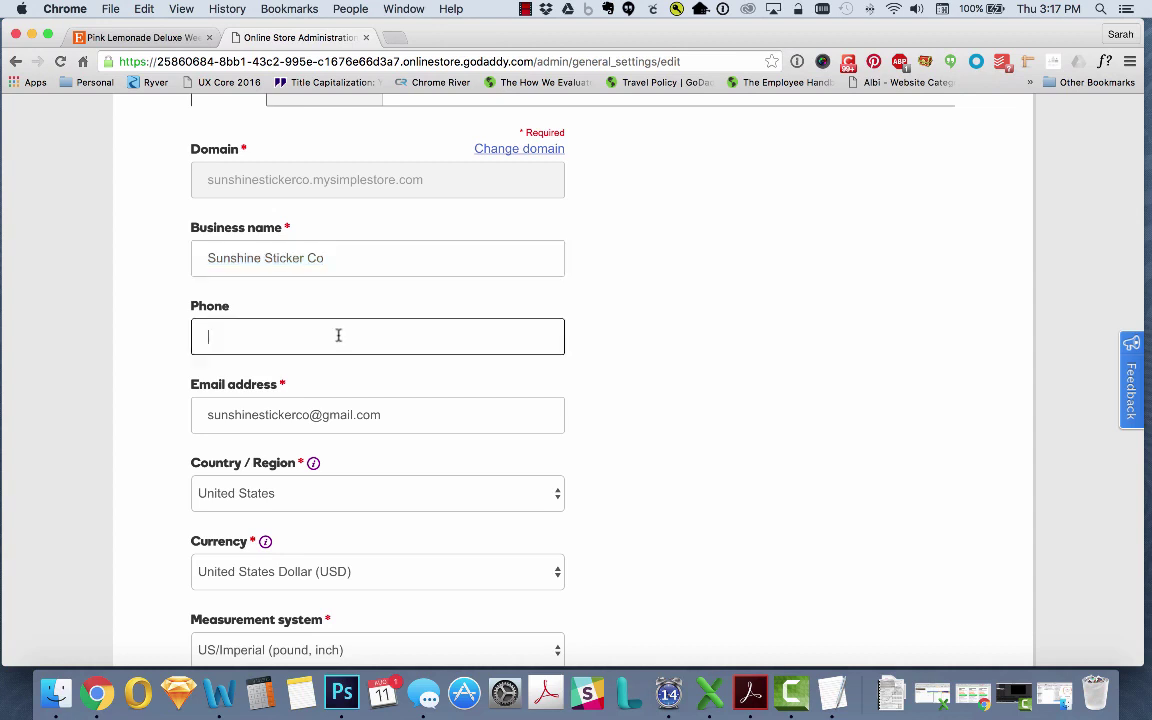
scroll(334, 337, "down", 3)
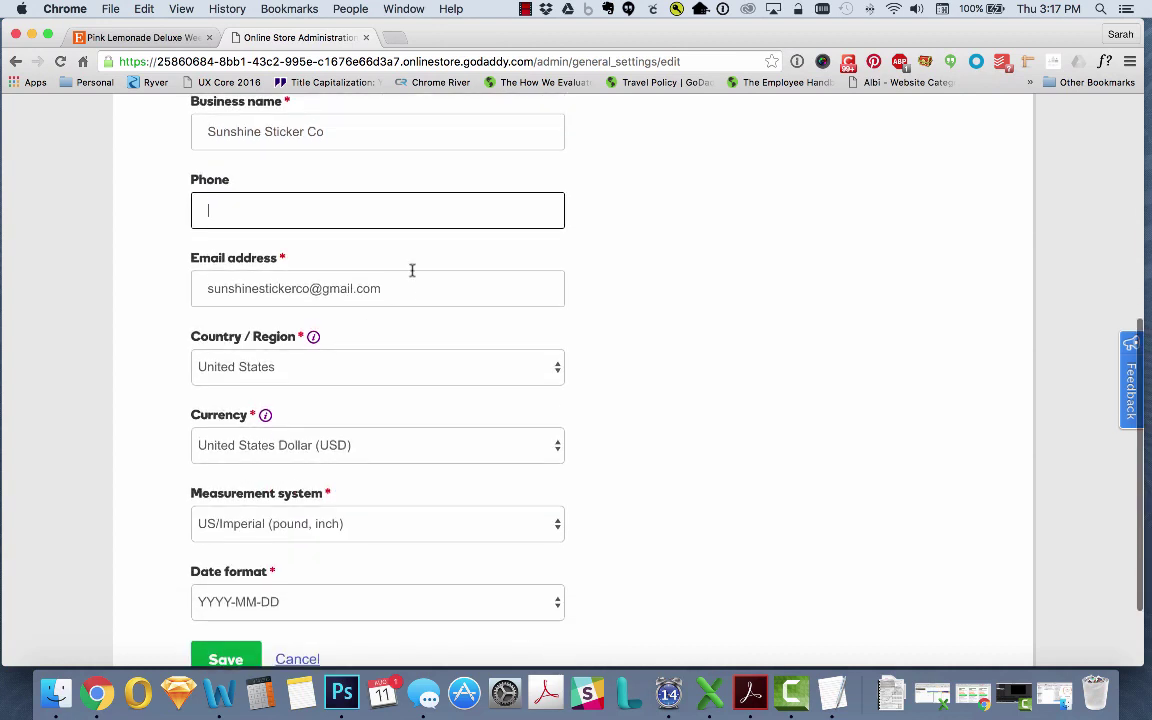
left_click_drag(421, 290, 201, 287)
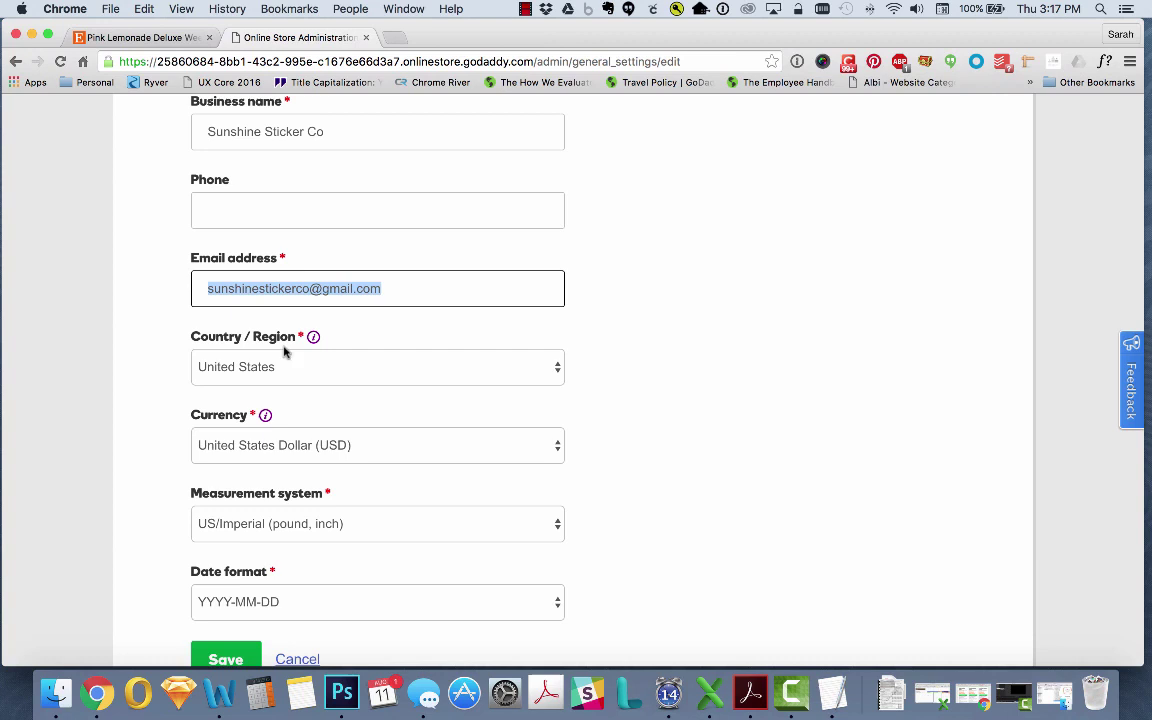
scroll(316, 367, "down", 3)
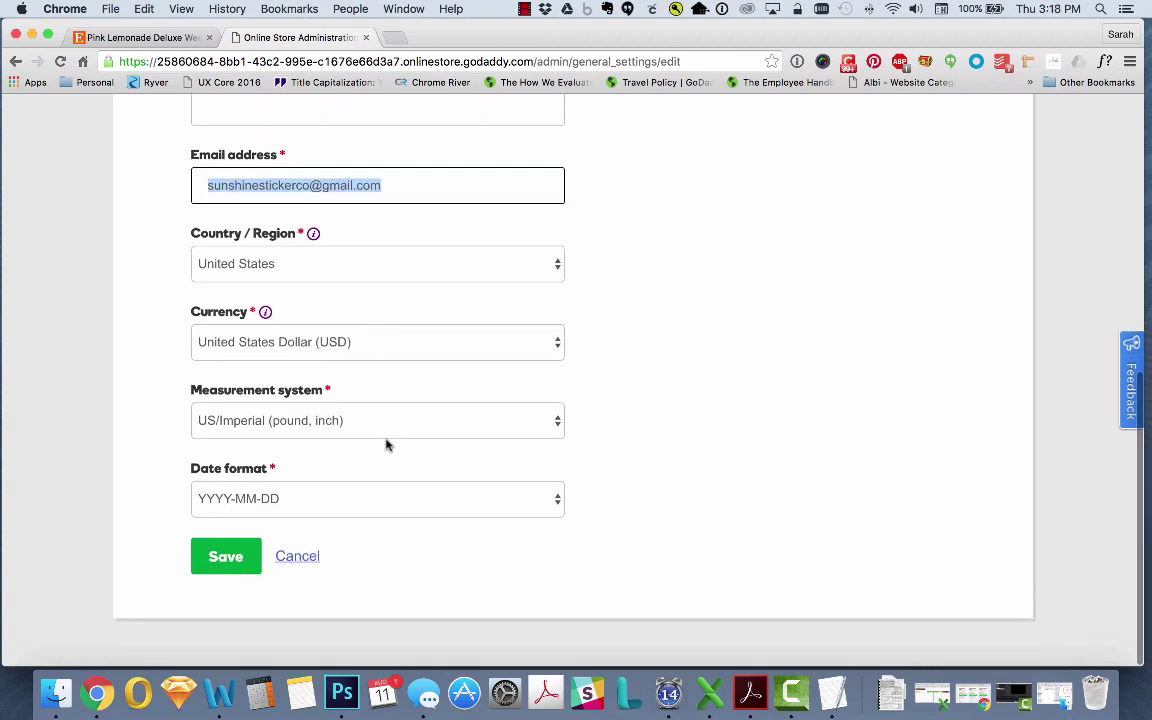
left_click(546, 425)
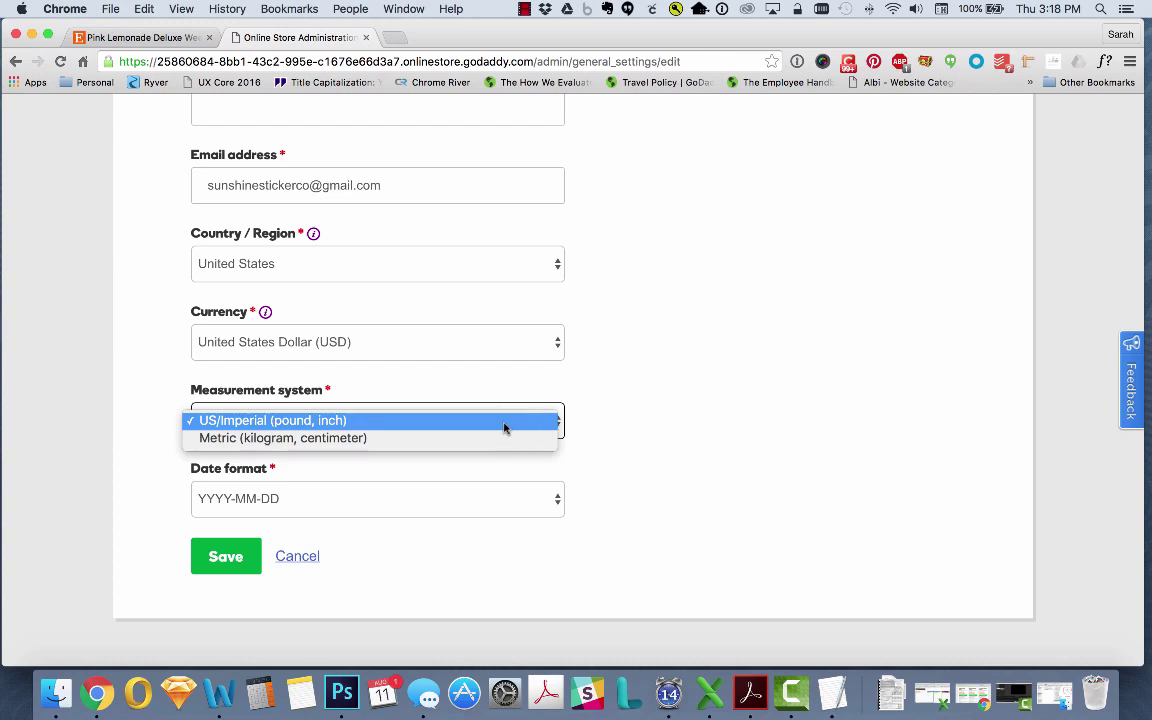
left_click(504, 425)
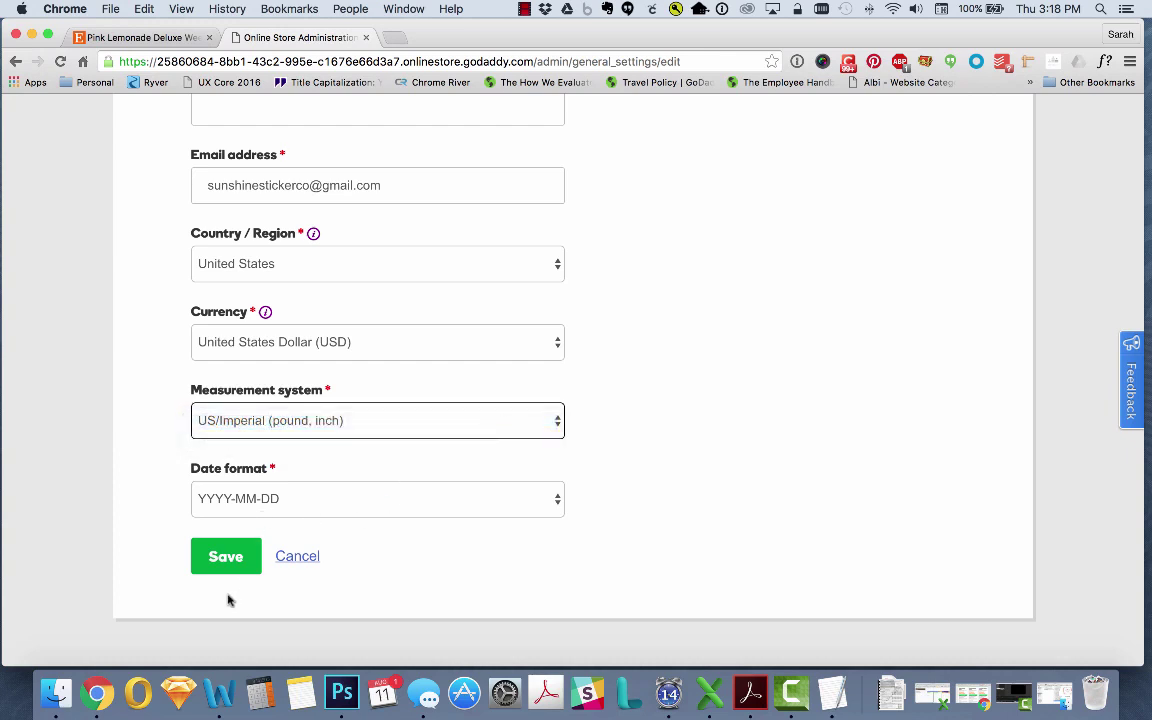
left_click(229, 556)
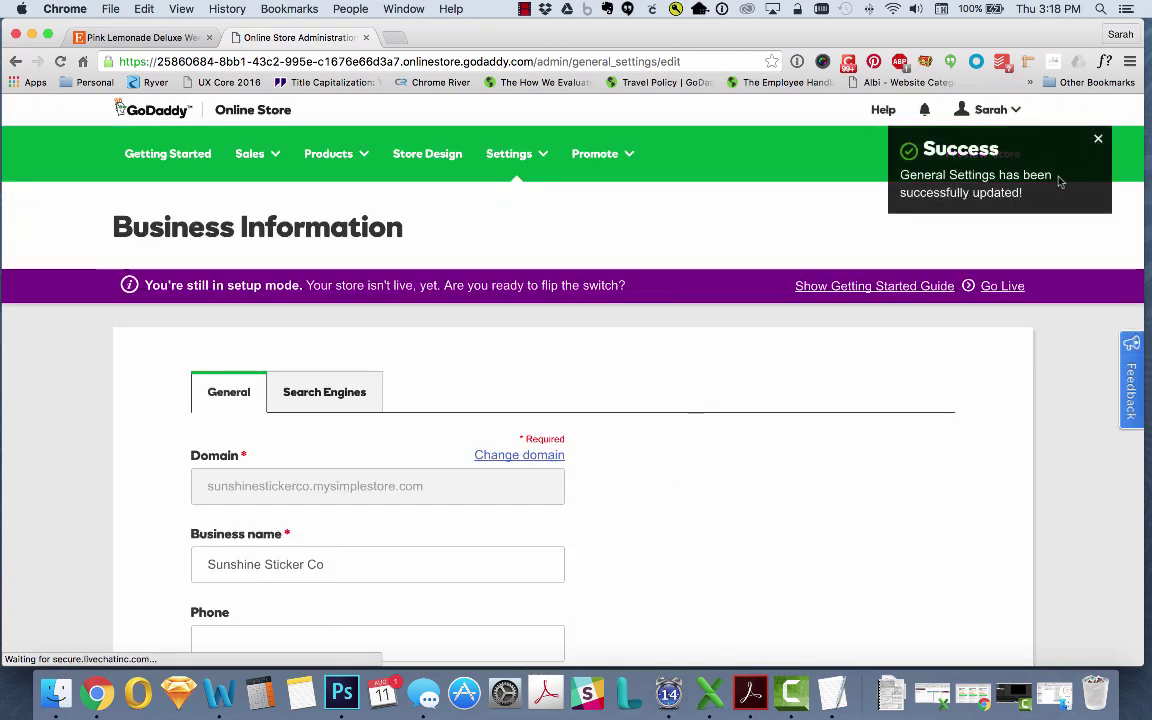
Step: Check the Search Engines title and description, discard, and return to the Getting Started guide
left_click(314, 402)
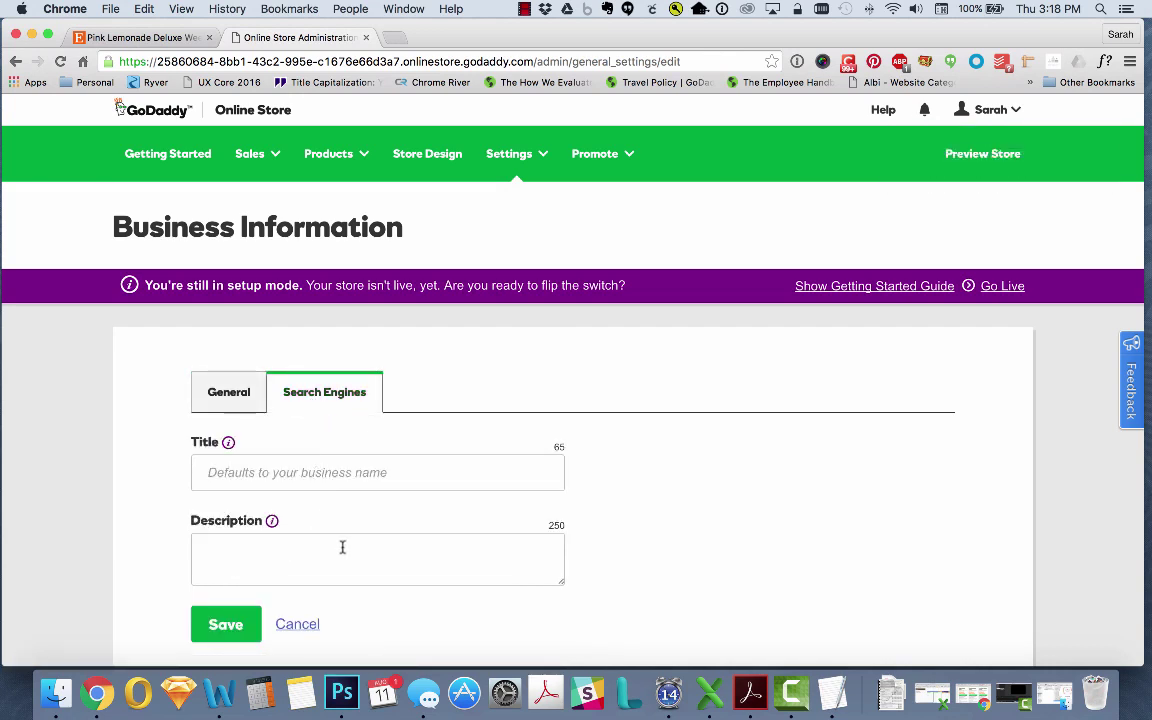
left_click(300, 625)
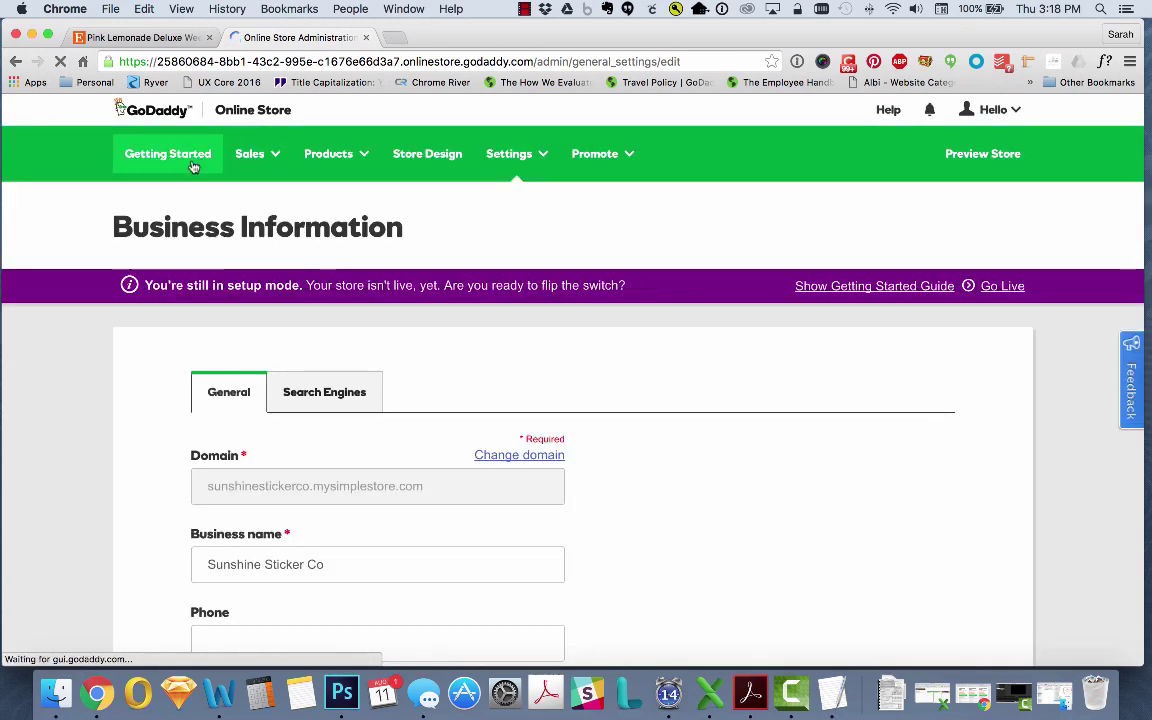
left_click(155, 145)
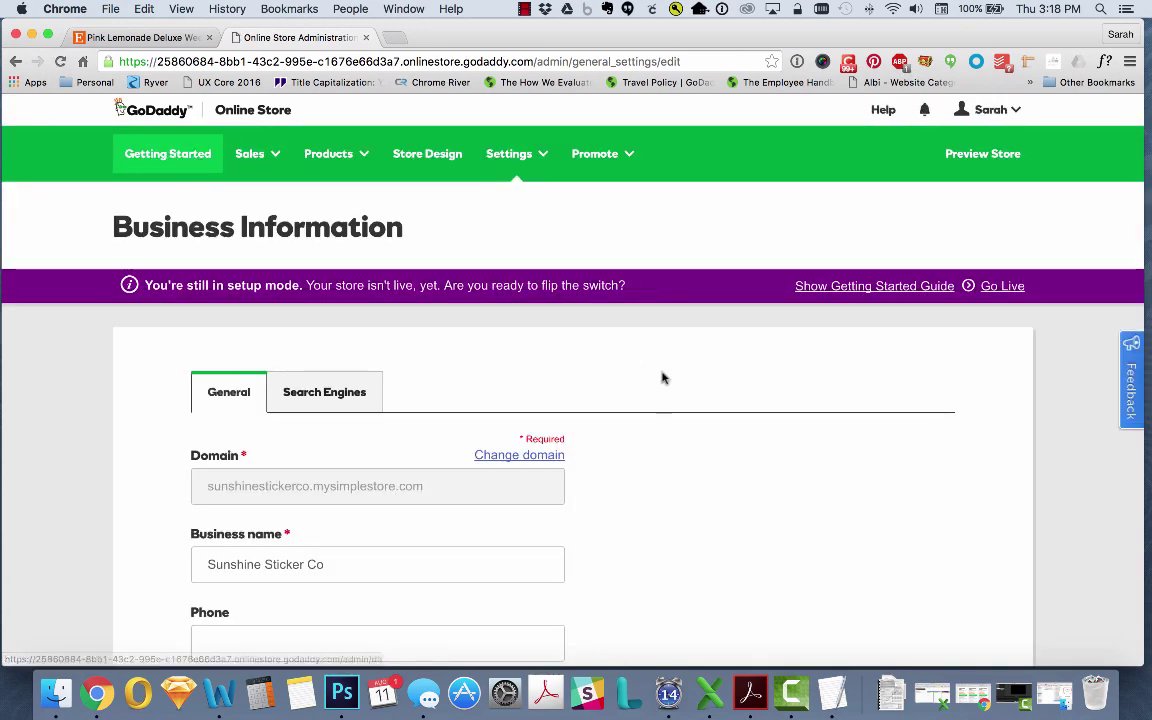
scroll(656, 374, "down", 3)
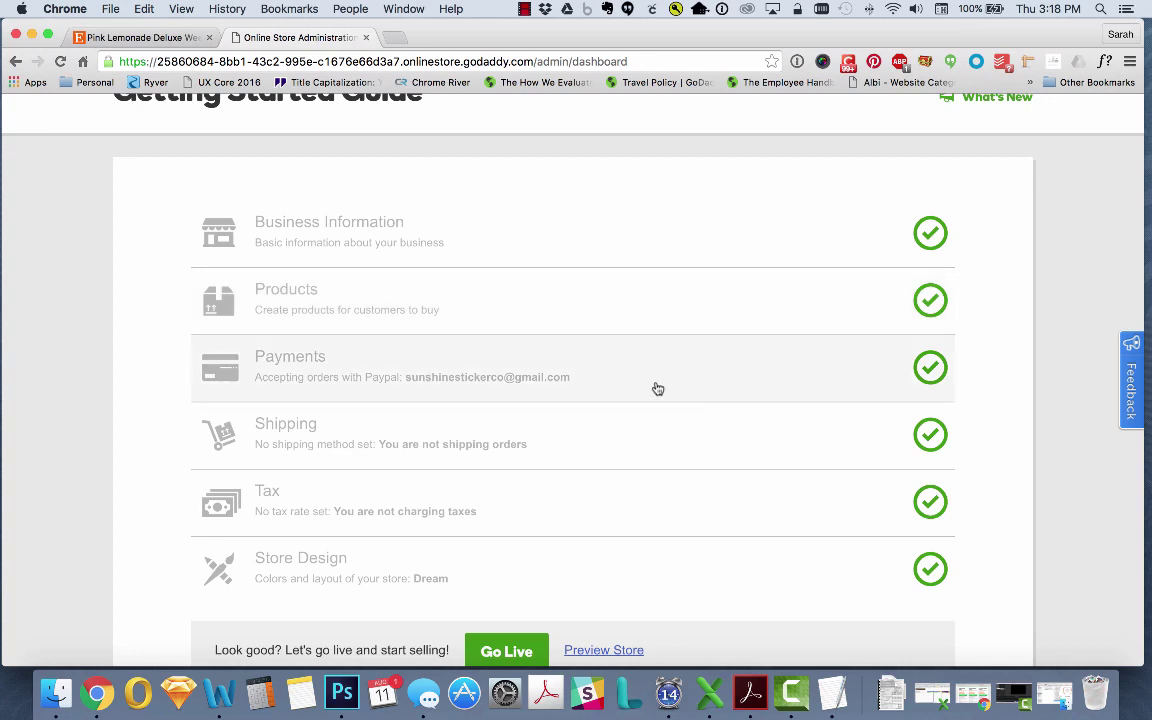
Step: Open the Payments settings and look over PayPal Express, Credit Card and Custom Payment
left_click(656, 388)
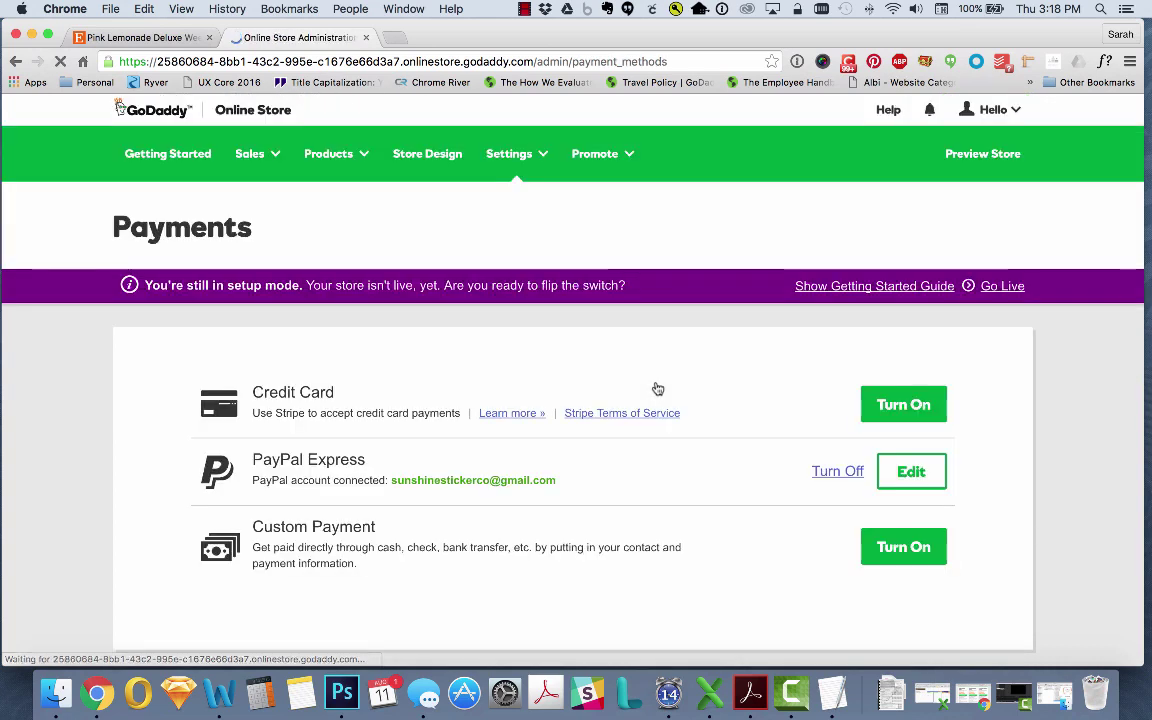
scroll(648, 381, "down", 1)
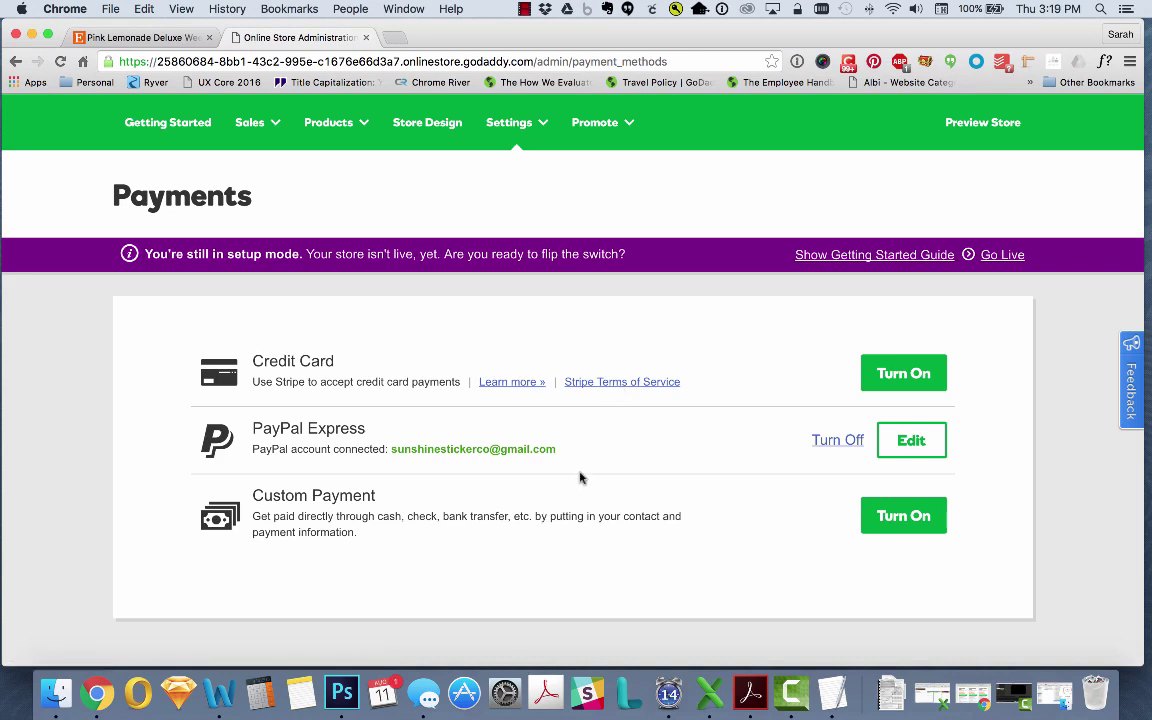
Step: Return to the Getting Started guide and begin setting up a shipping method
left_click(170, 120)
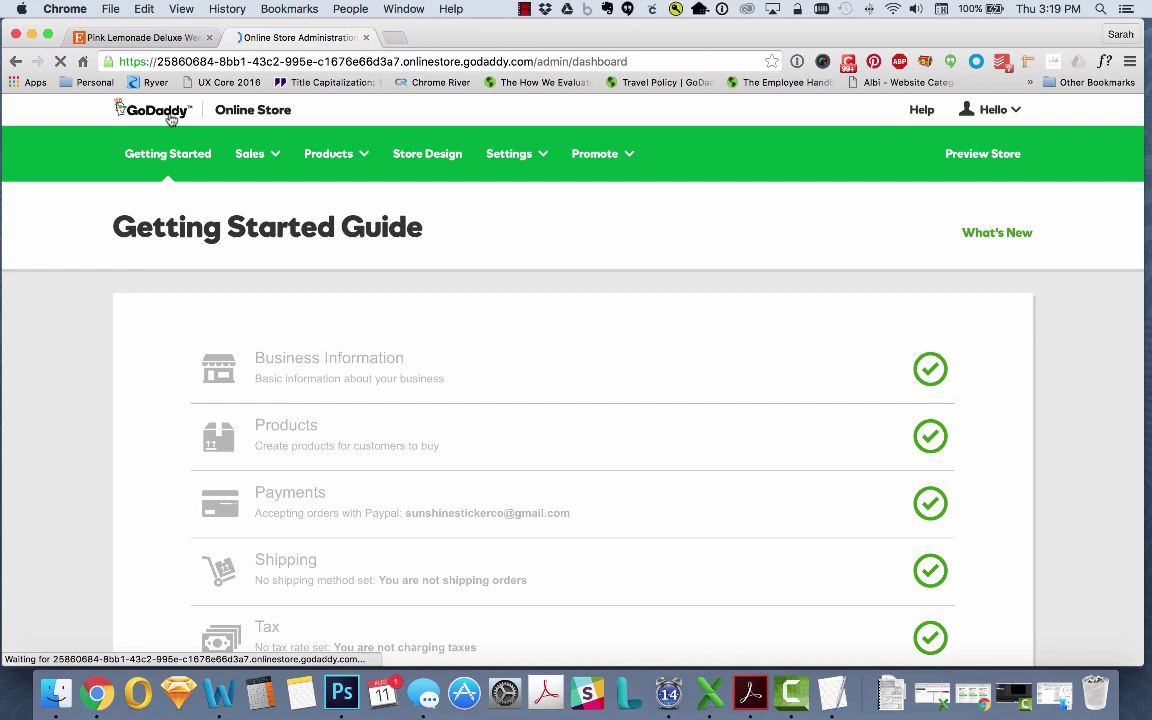
scroll(603, 395, "down", 4)
left_click(603, 395)
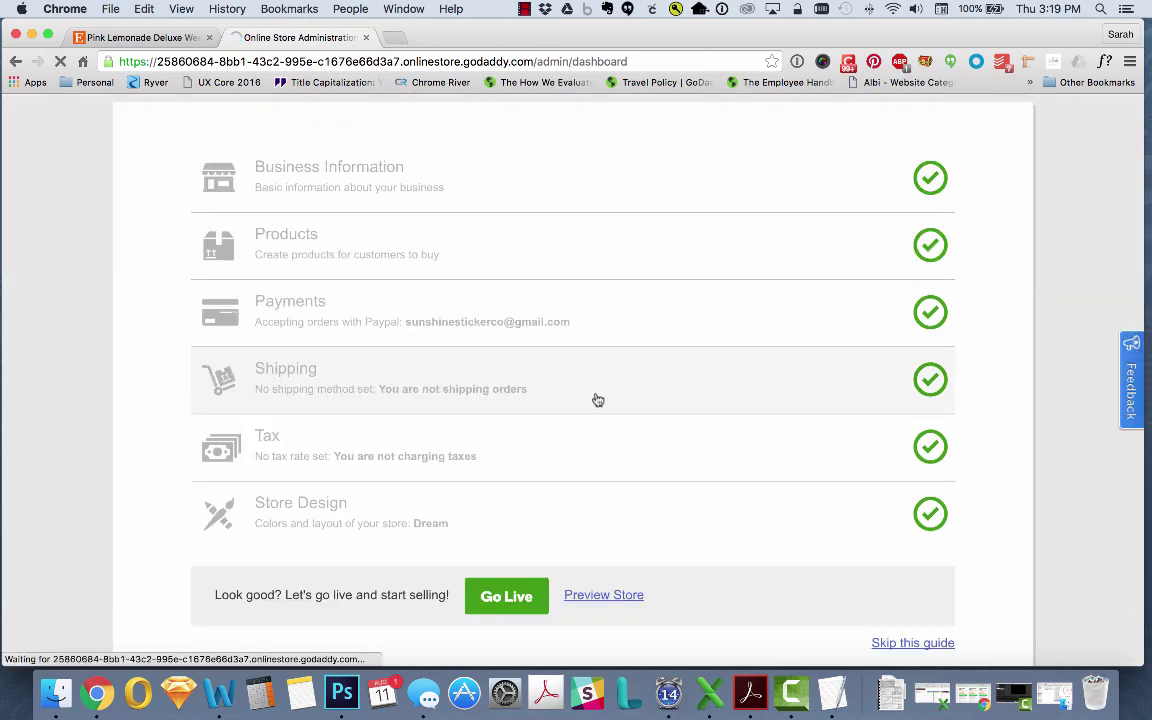
scroll(621, 370, "down", 3)
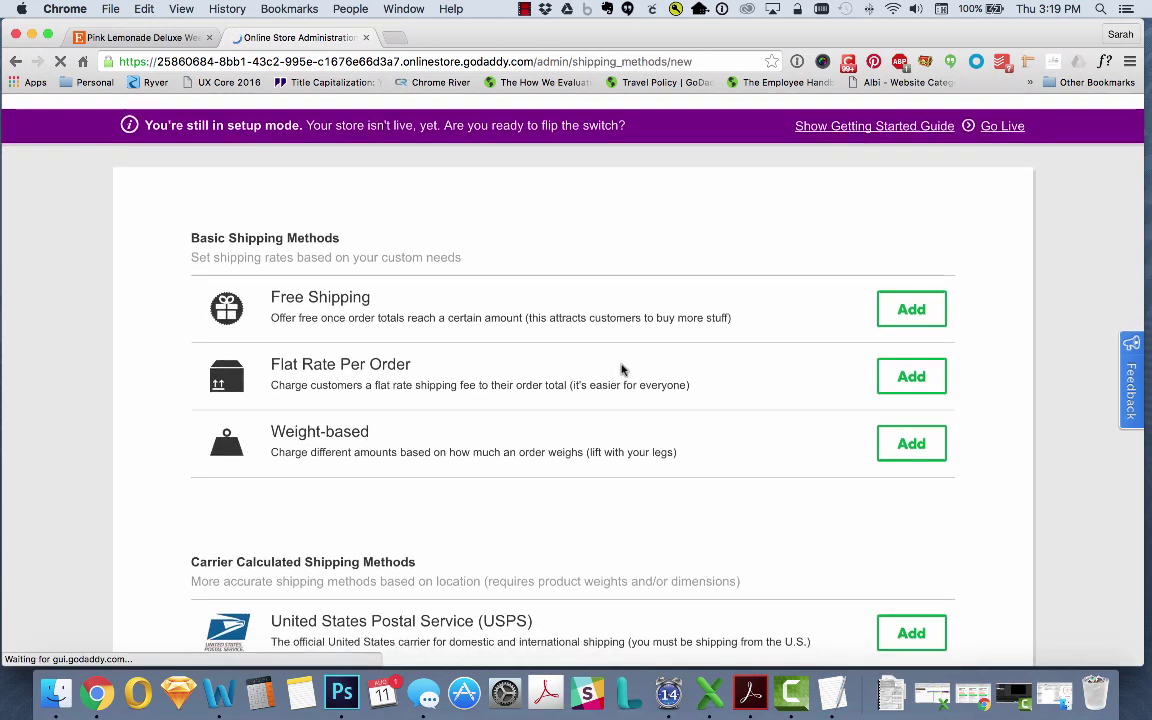
scroll(619, 368, "down", 2)
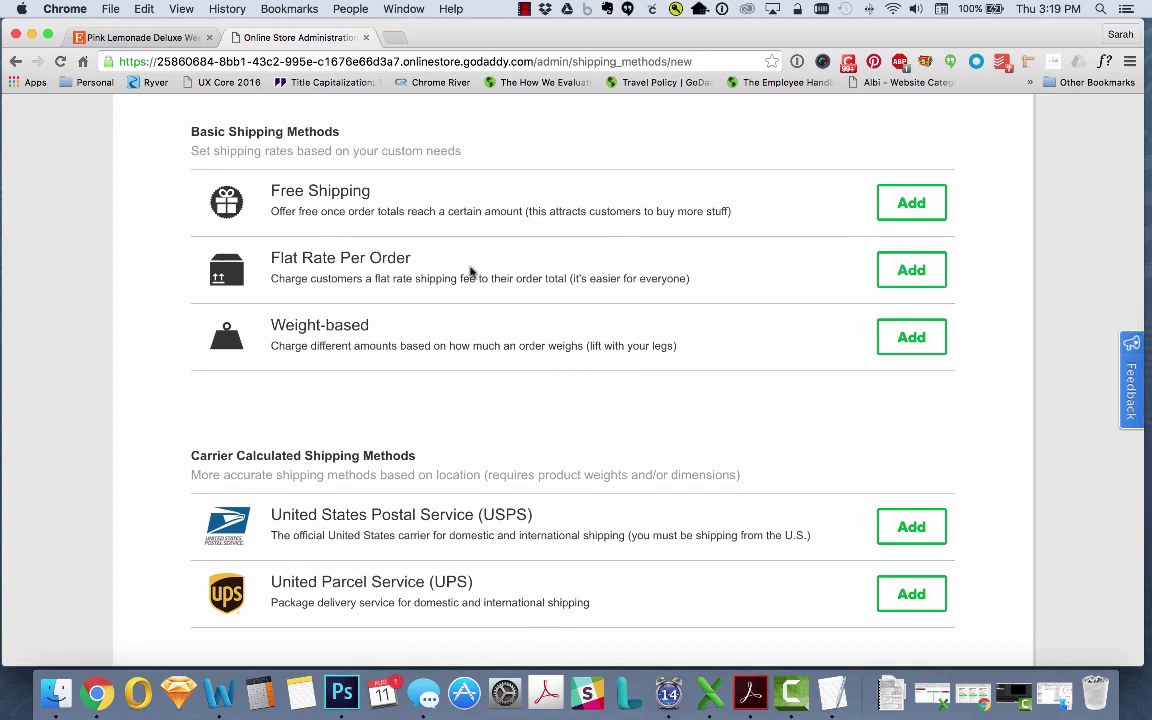
Step: Add a Flat Rate Per Order method at a fixed $3.25, described 'Ready to ship in 3-5 business days'
left_click(913, 274)
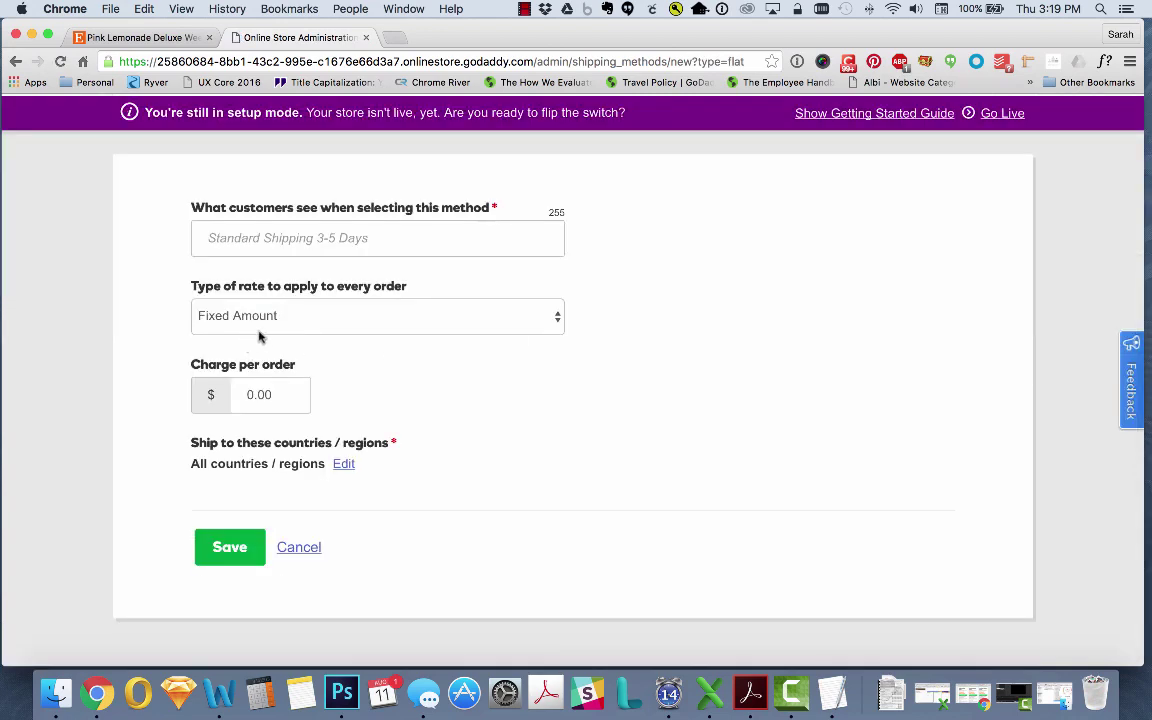
left_click(338, 318)
left_click(338, 318)
left_click(292, 392)
type("3")
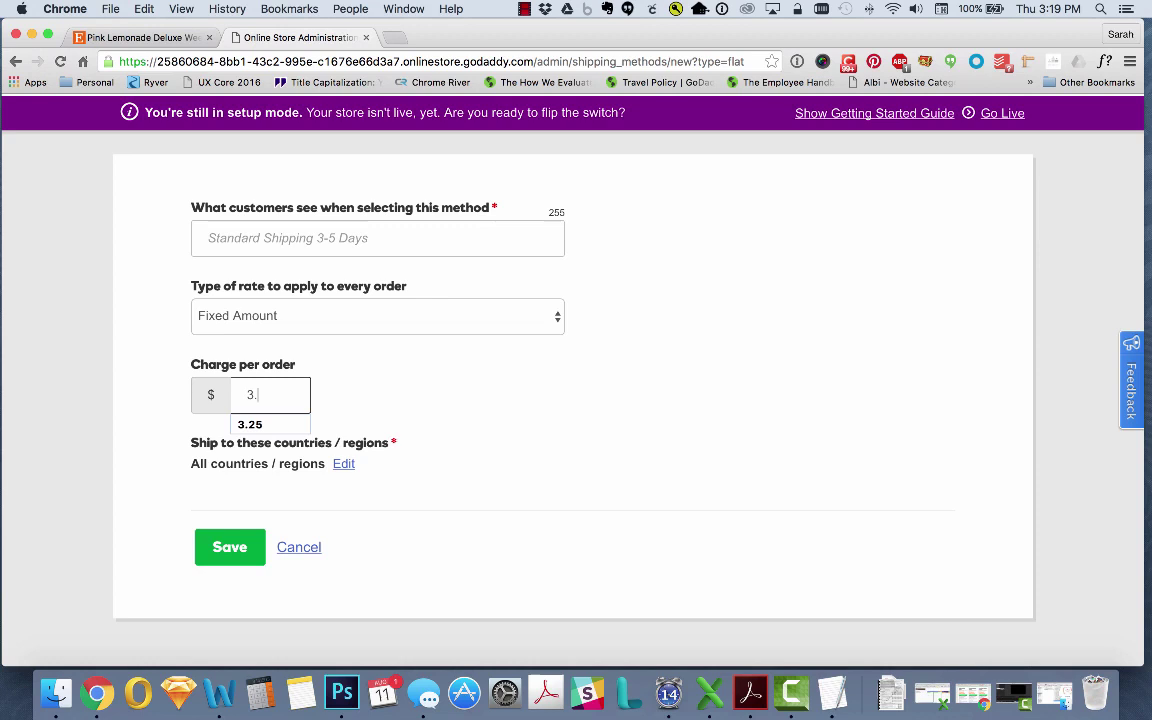
type(".25")
left_click(506, 419)
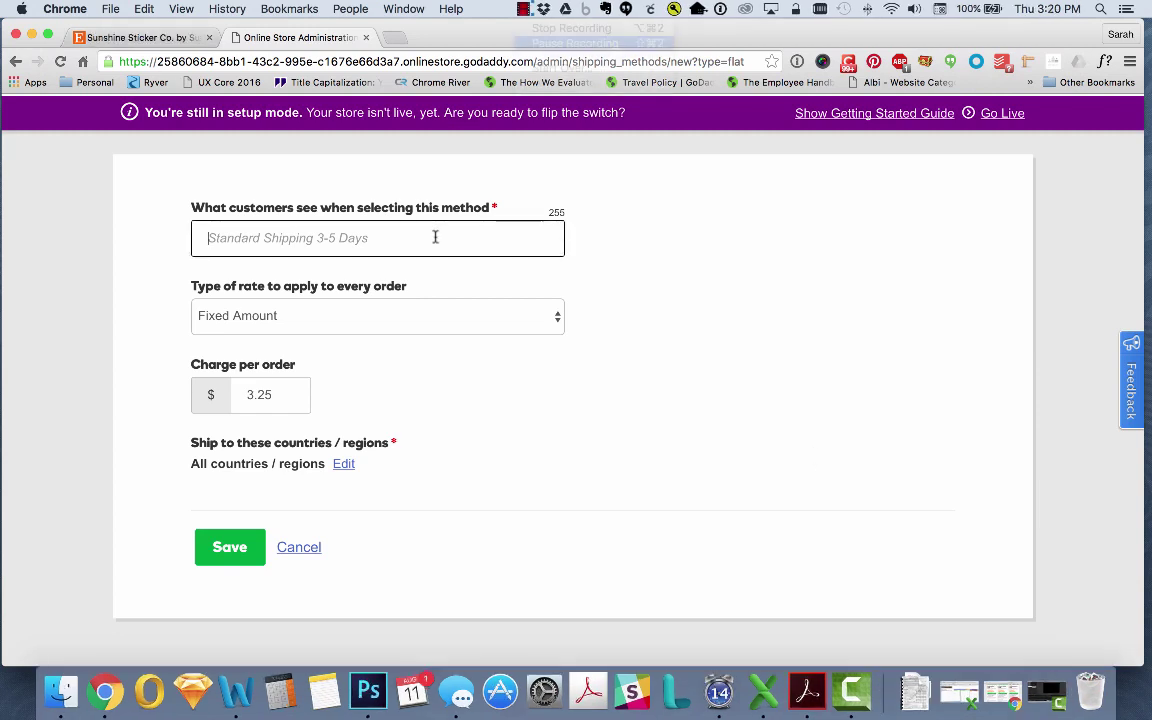
type("Ready to sh")
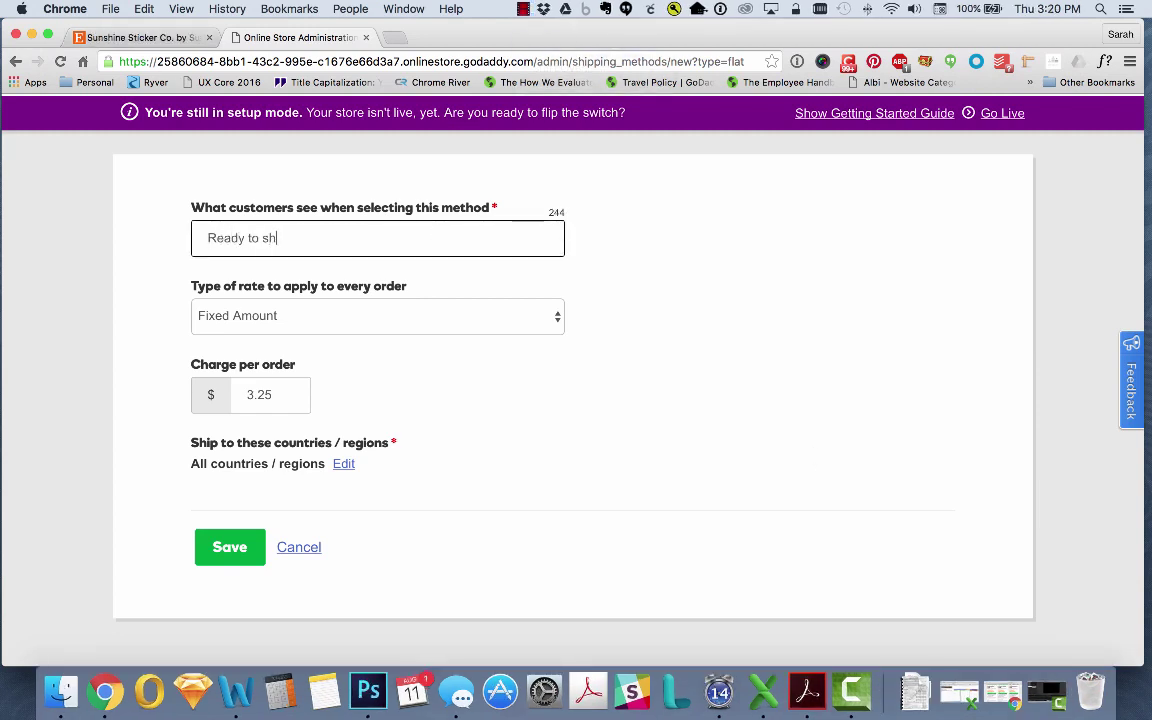
type("ip in 3-5 business days")
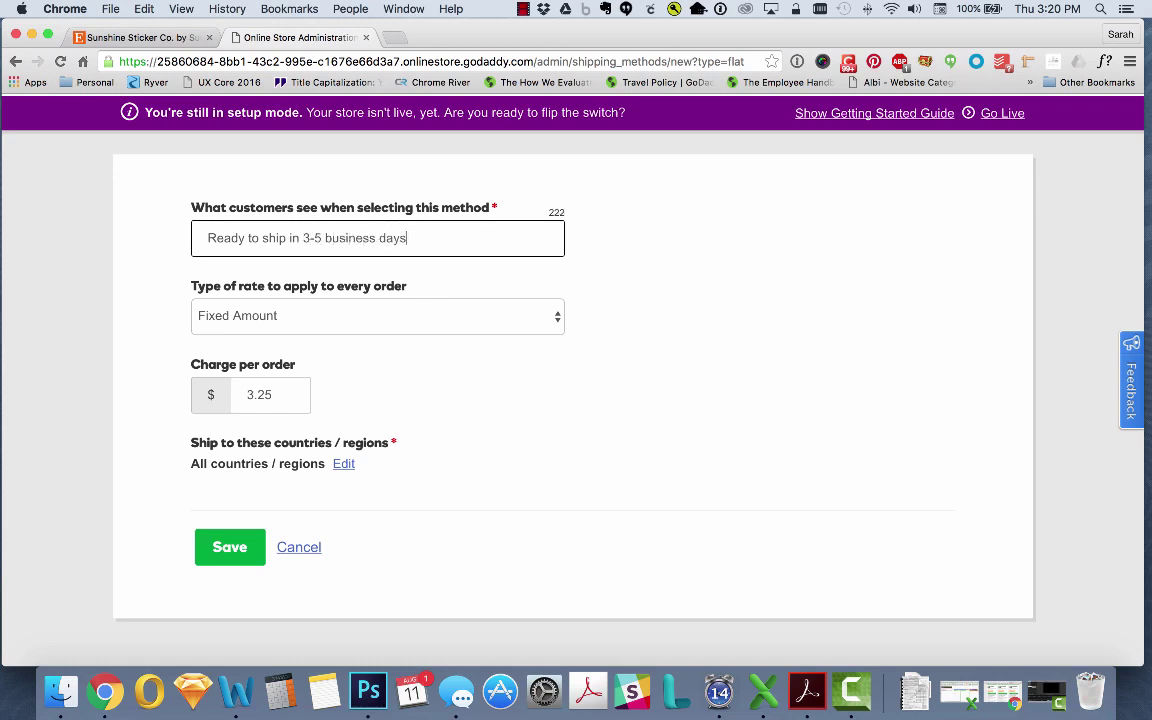
Step: Restrict the shipping method to the United States only and save it
left_click(343, 464)
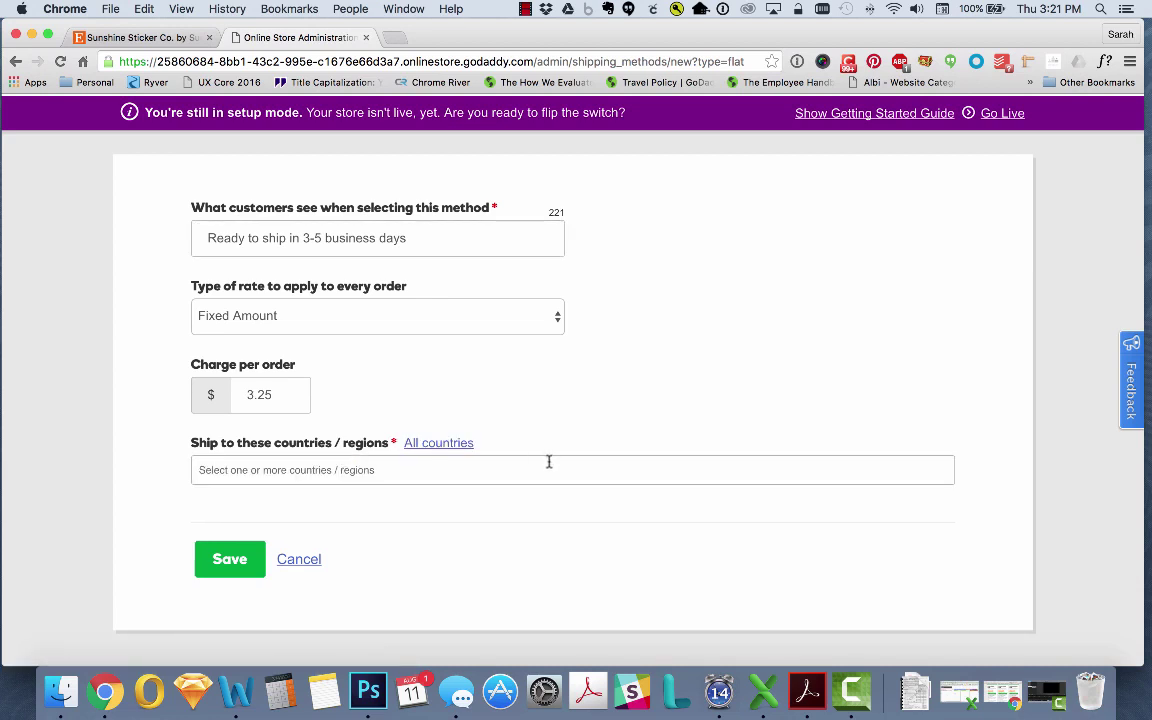
left_click(525, 467)
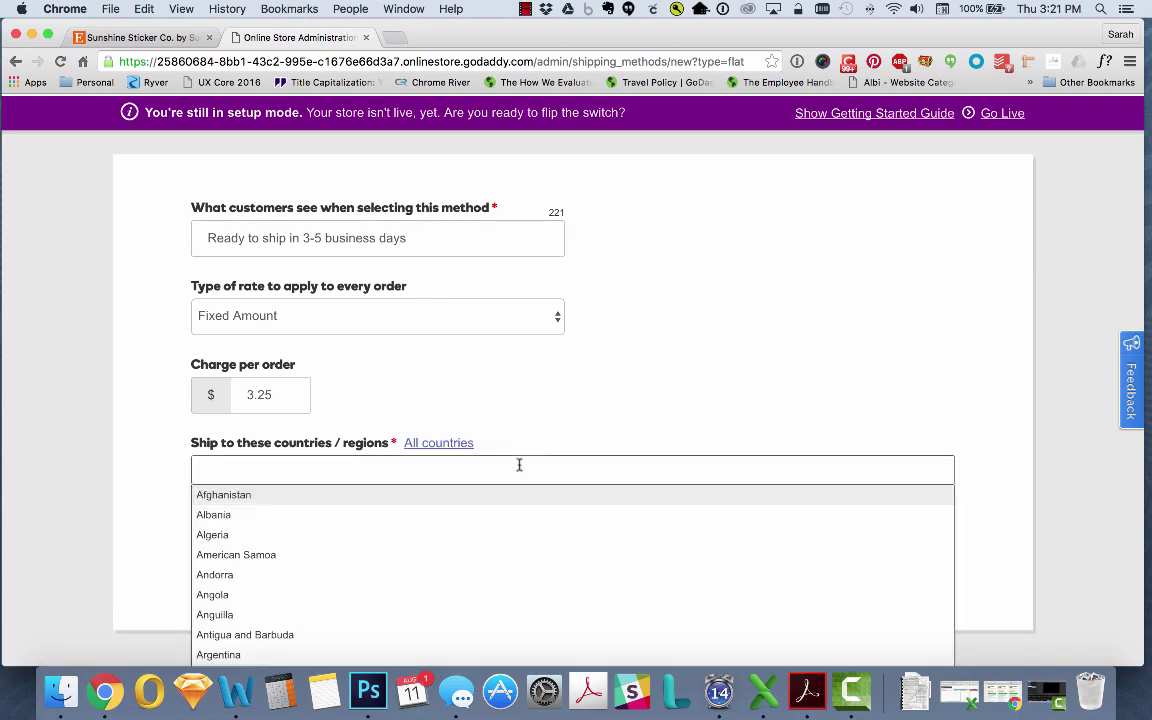
type("un")
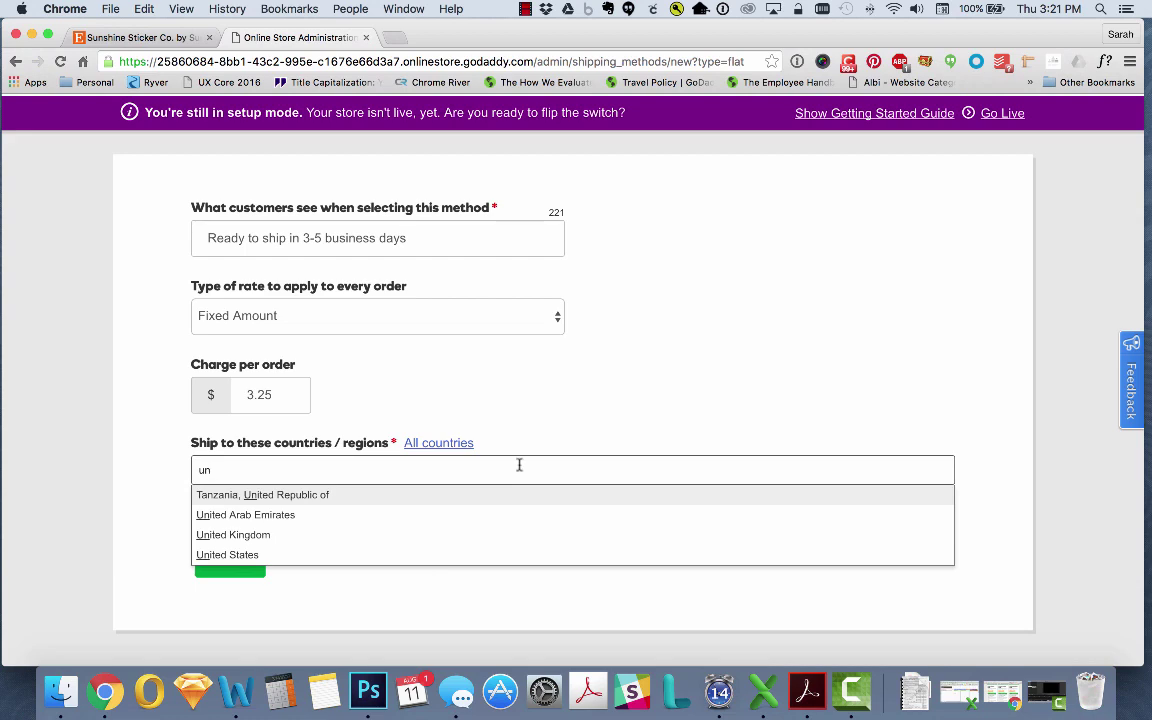
left_click(372, 555)
scroll(432, 500, "down", 10)
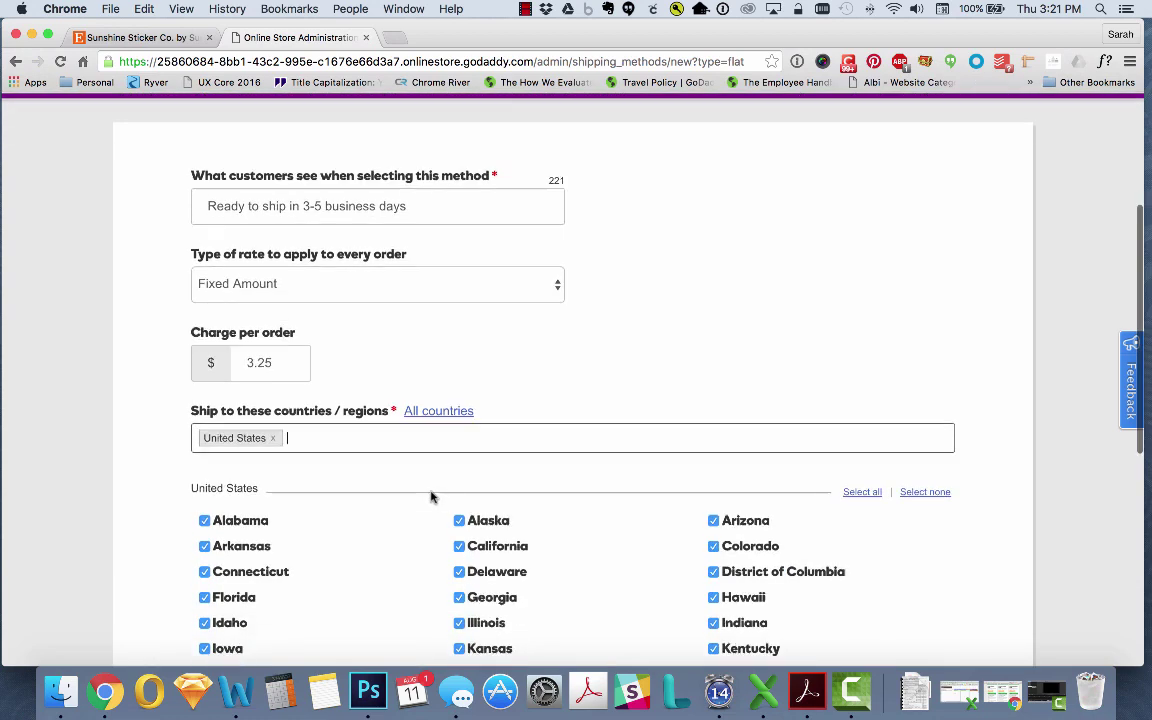
left_click(220, 618)
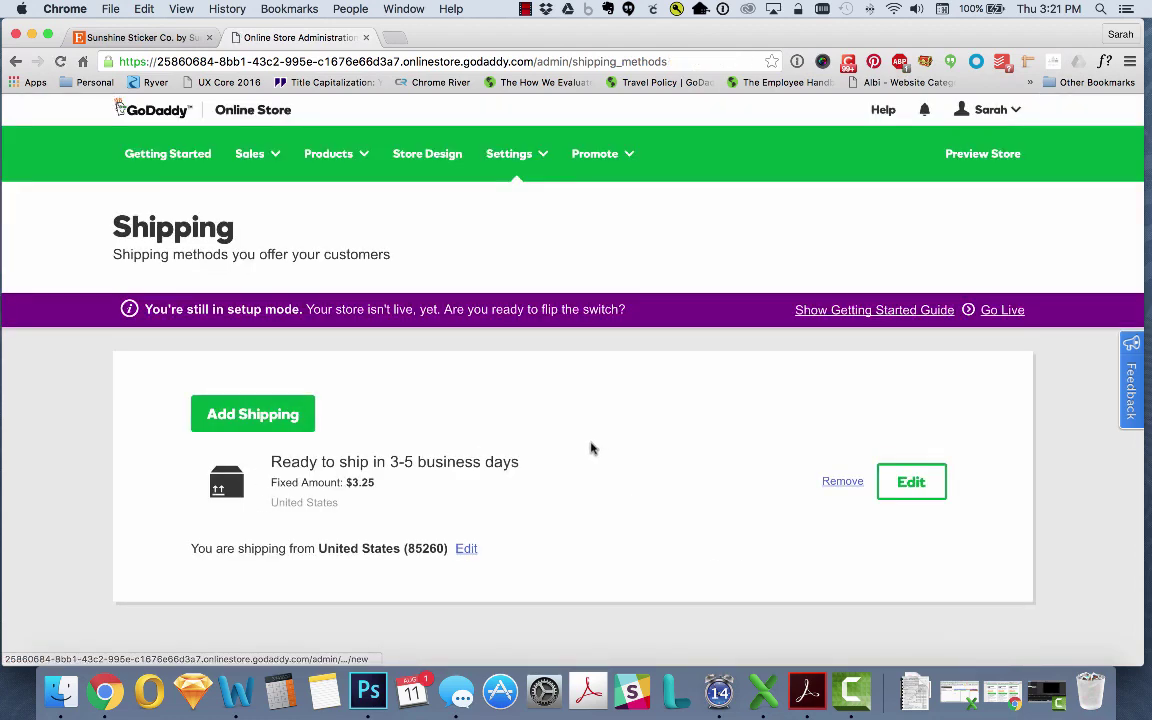
Step: Review the tax settings, then check the Getting Started checklist showing shipping at Fixed Amount $3.25
left_click(170, 158)
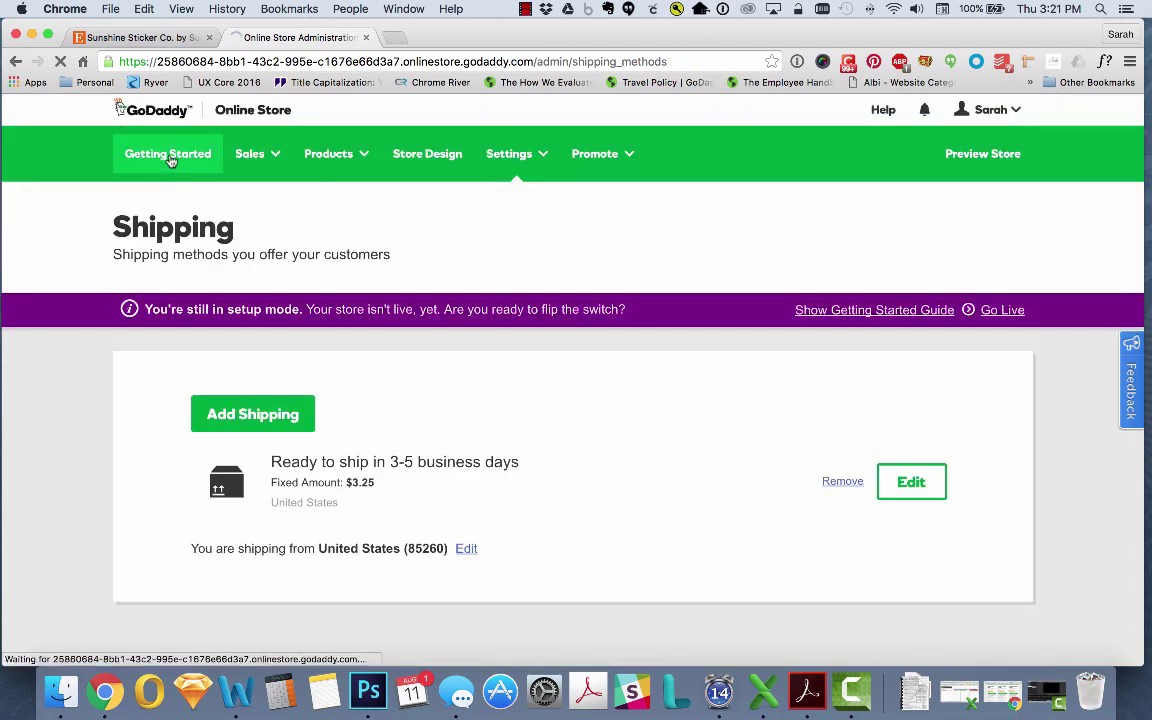
scroll(321, 278, "down", 5)
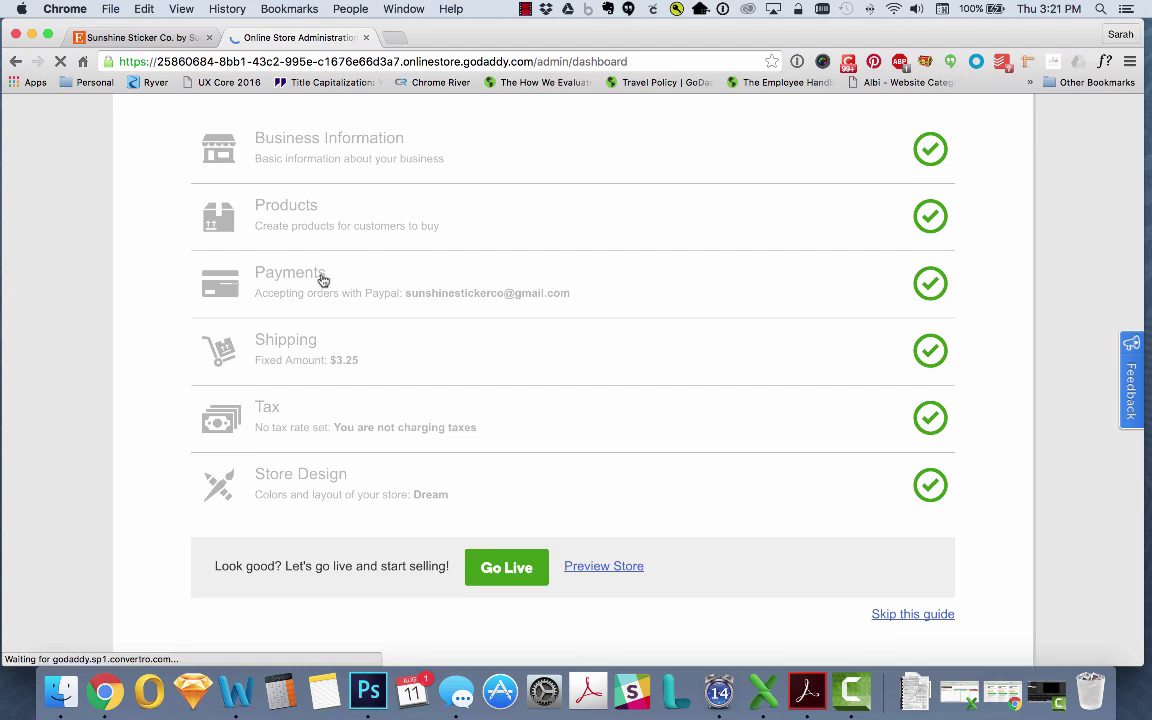
left_click(537, 427)
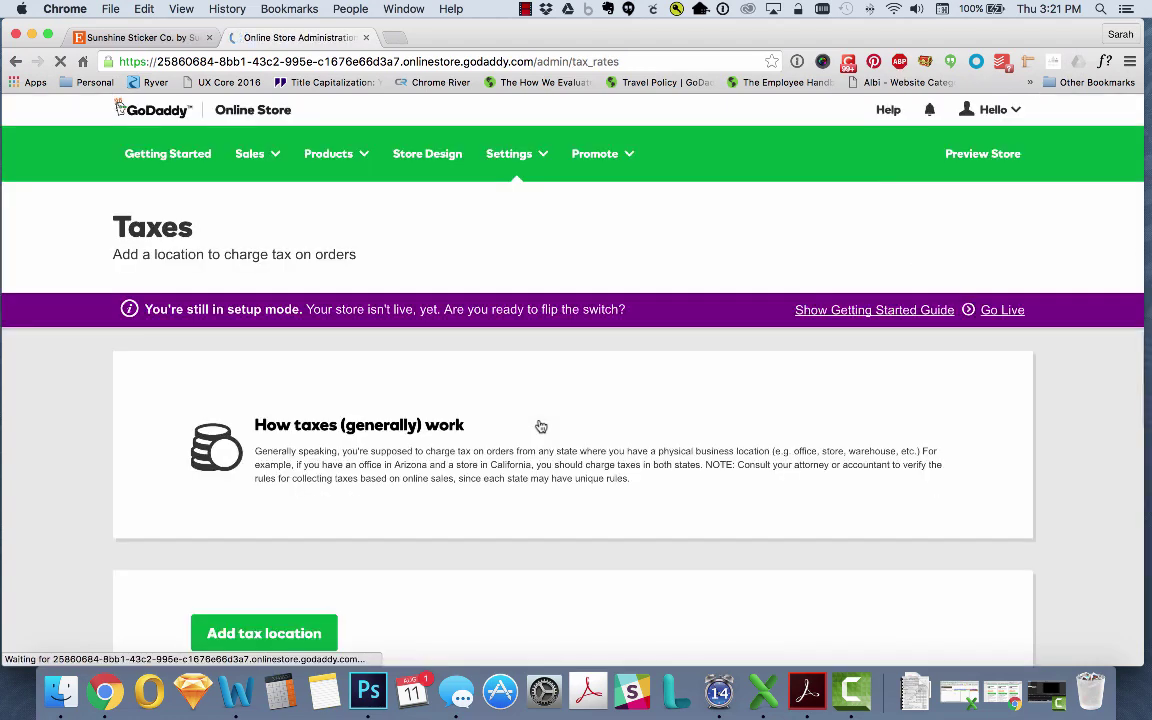
scroll(541, 427, "down", 3)
scroll(541, 427, "up", 4)
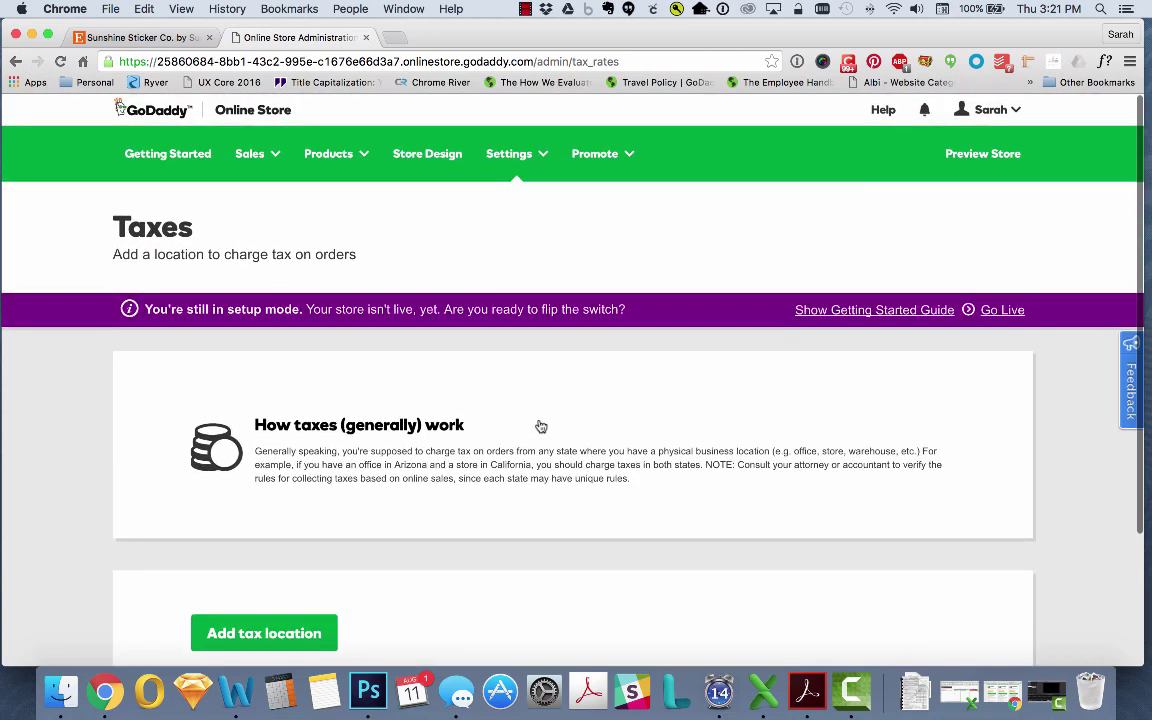
left_click(170, 156)
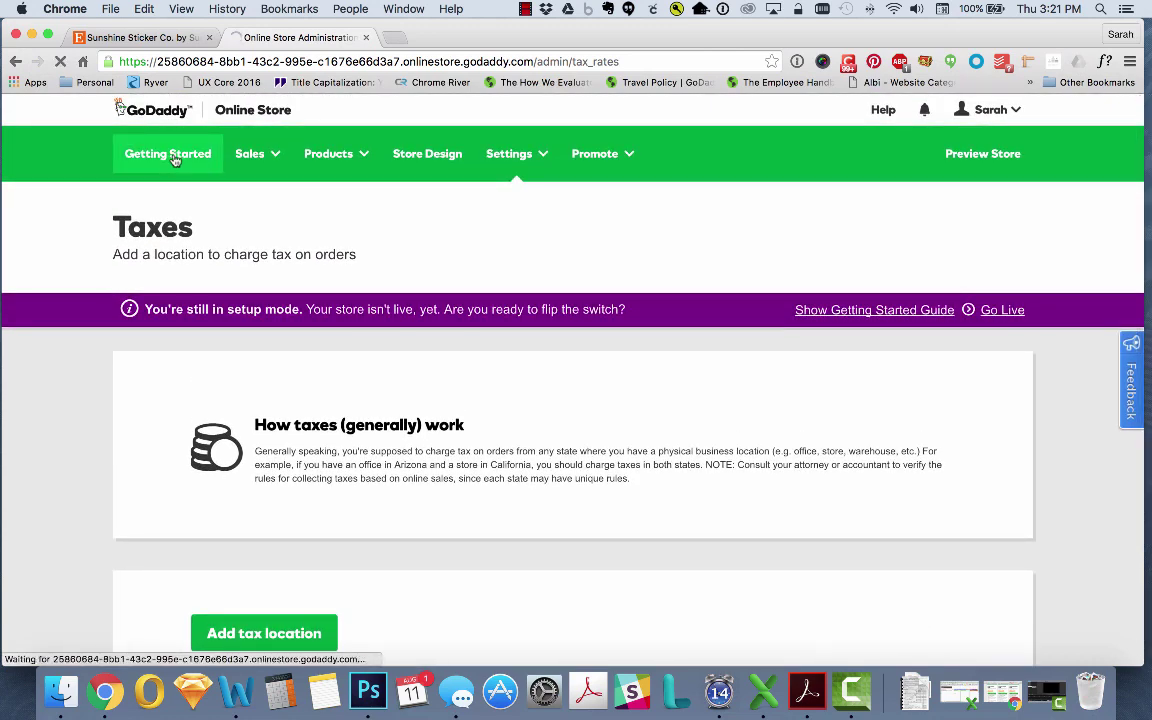
scroll(455, 347, "down", 5)
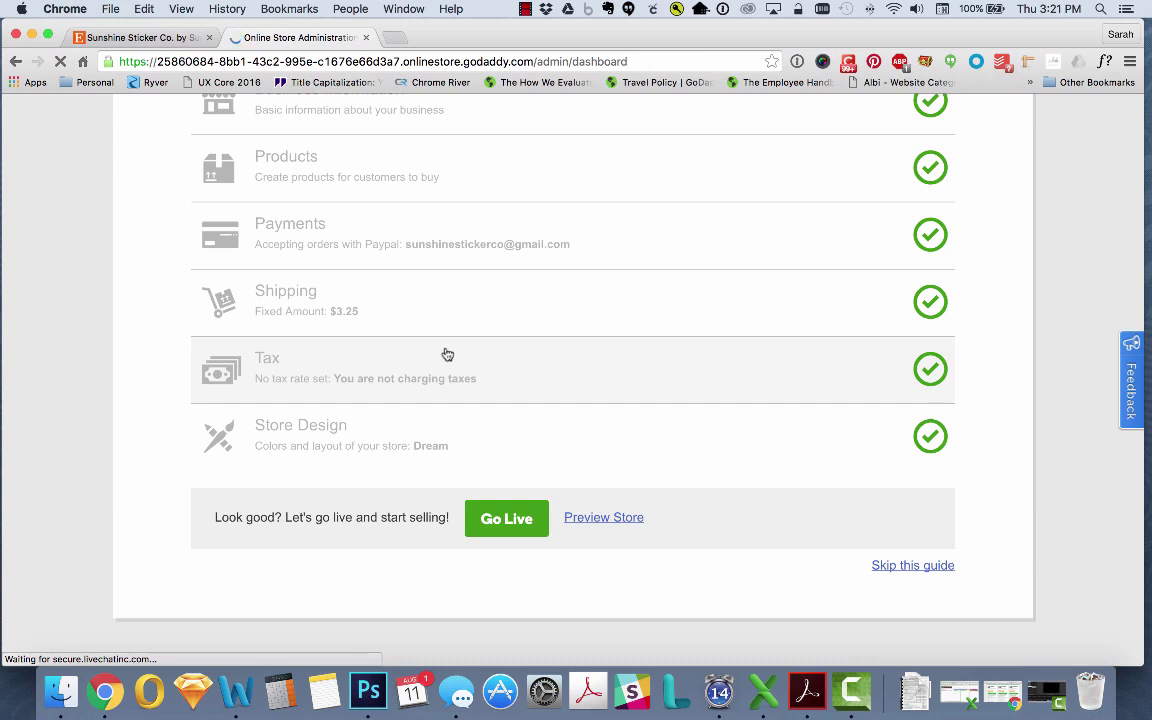
Step: Open Store Design and expand the Header section under My Theme Settings
left_click(507, 437)
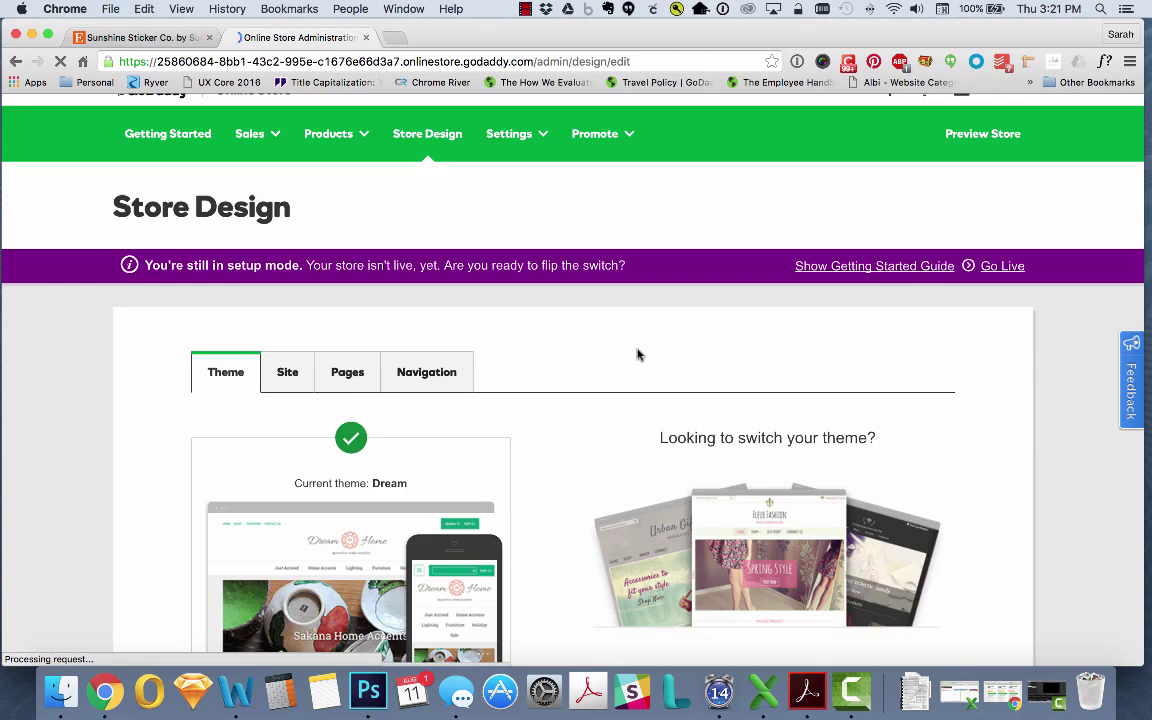
scroll(638, 353, "down", 10)
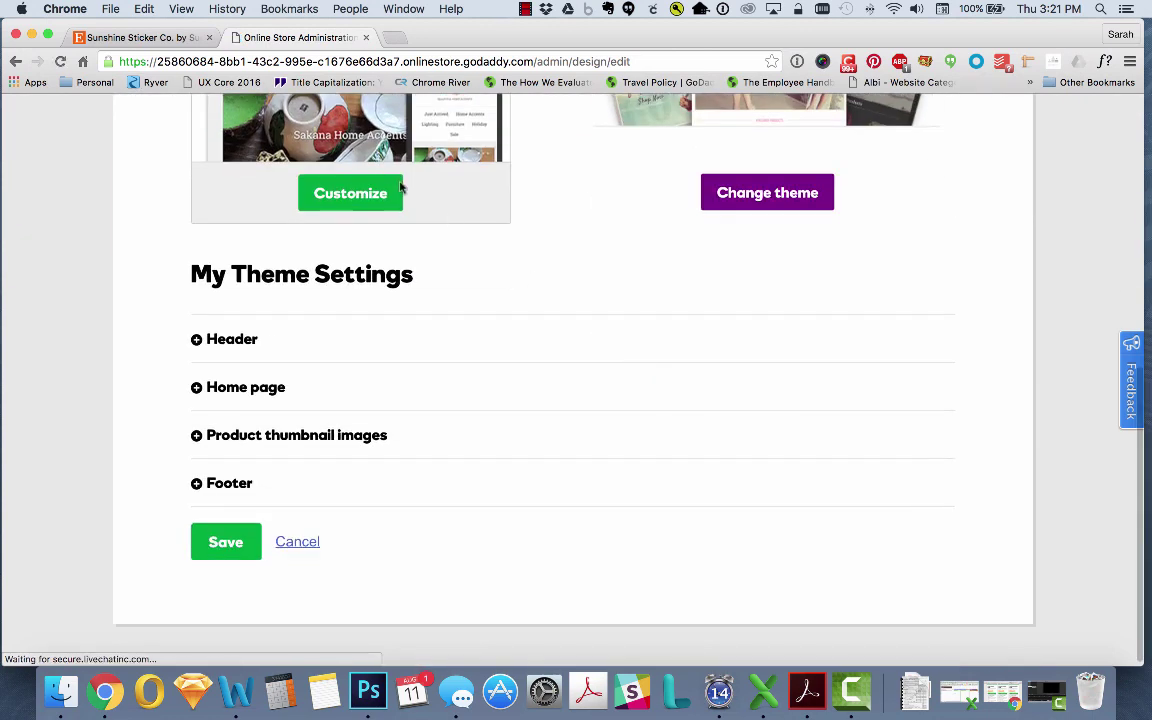
scroll(434, 194, "up", 5)
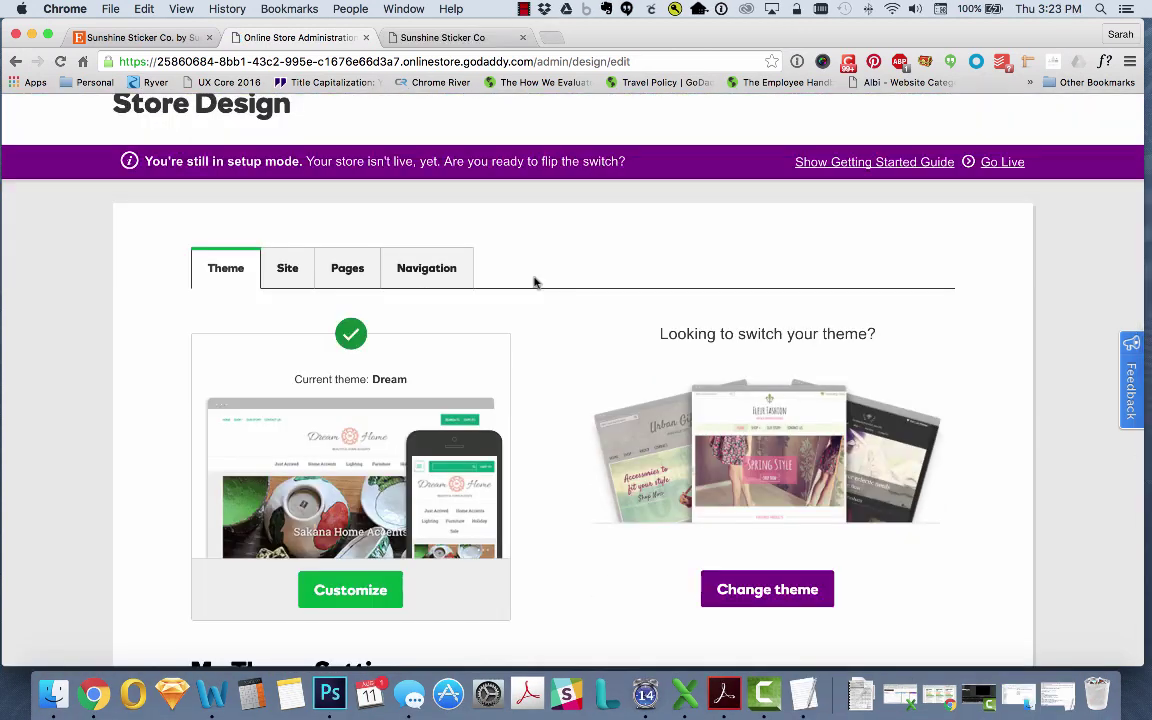
scroll(535, 280, "down", 5)
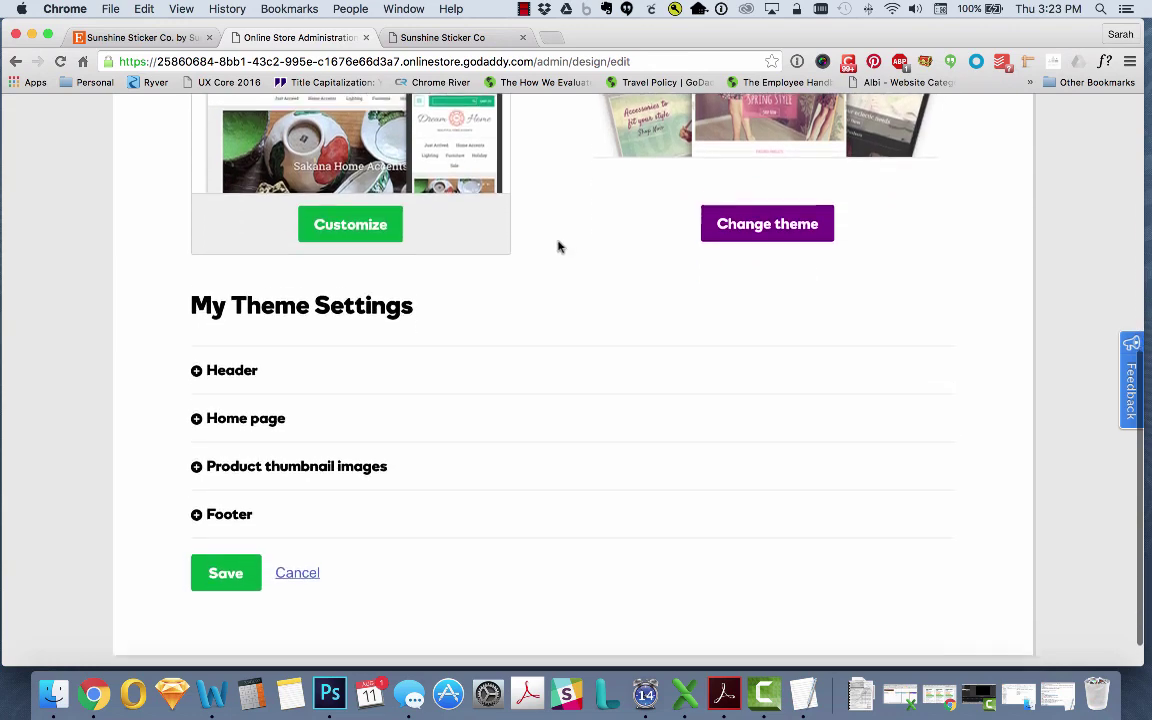
scroll(559, 247, "down", 1)
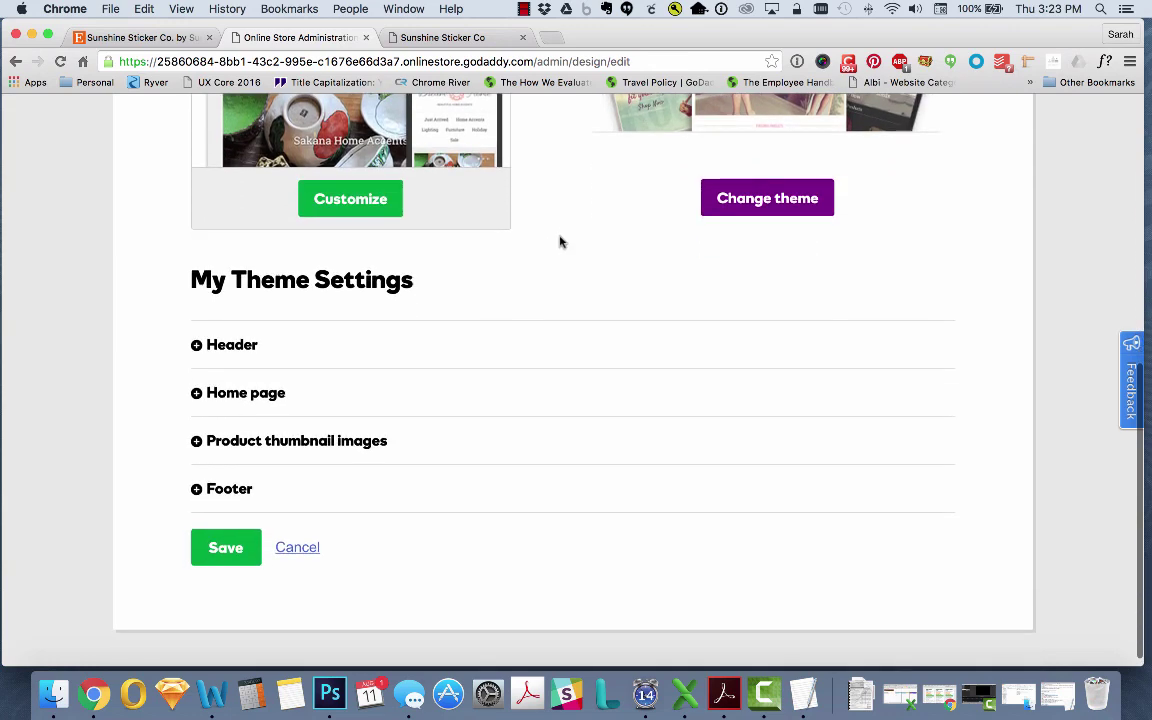
left_click(196, 344)
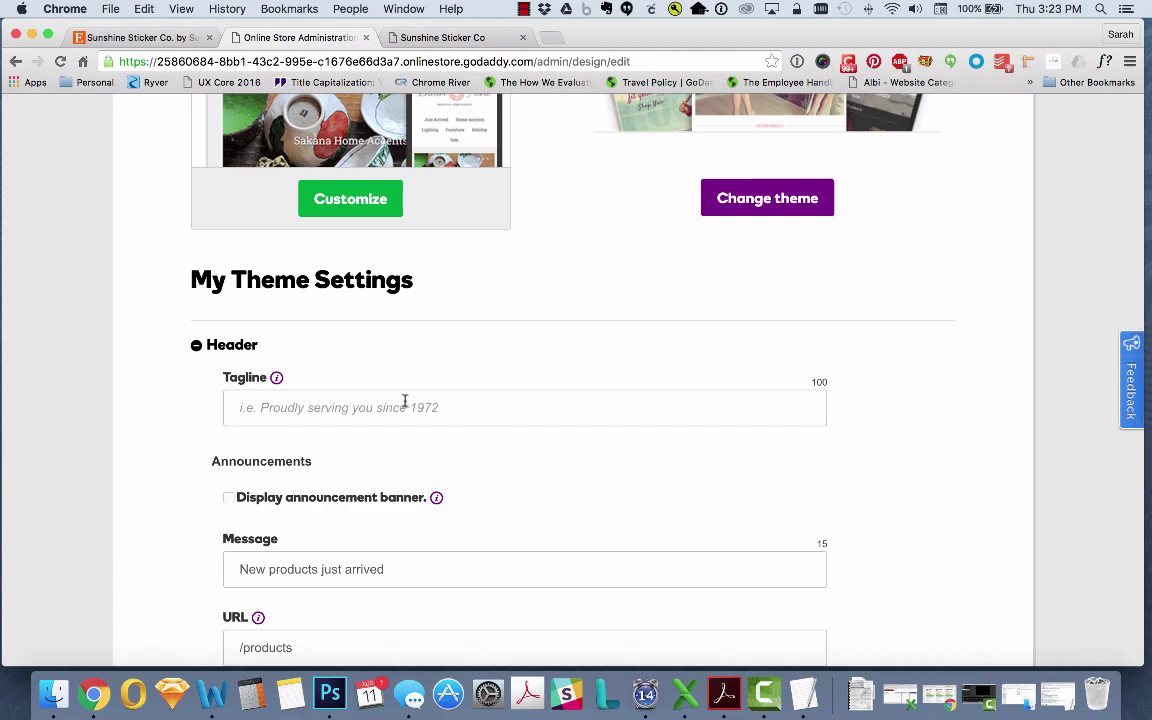
Step: Replace the header announcement message with 'Become a VIP for exclusive sales!'
left_click(445, 40)
scroll(480, 185, "up", 5)
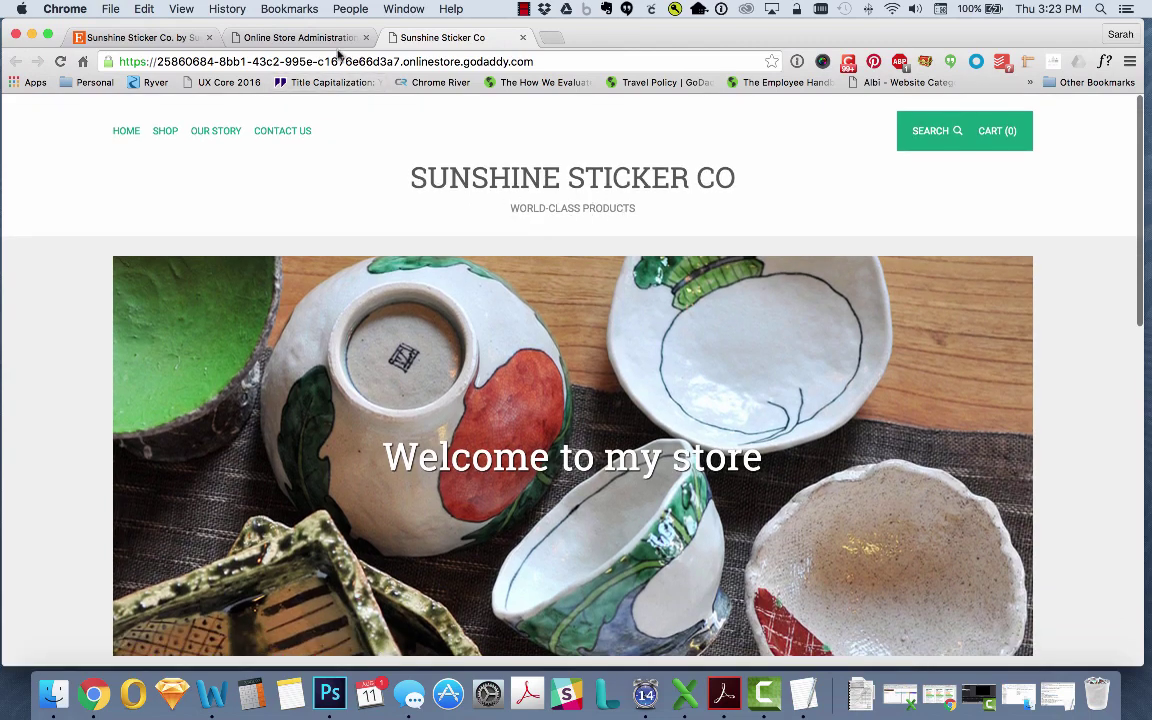
left_click(303, 37)
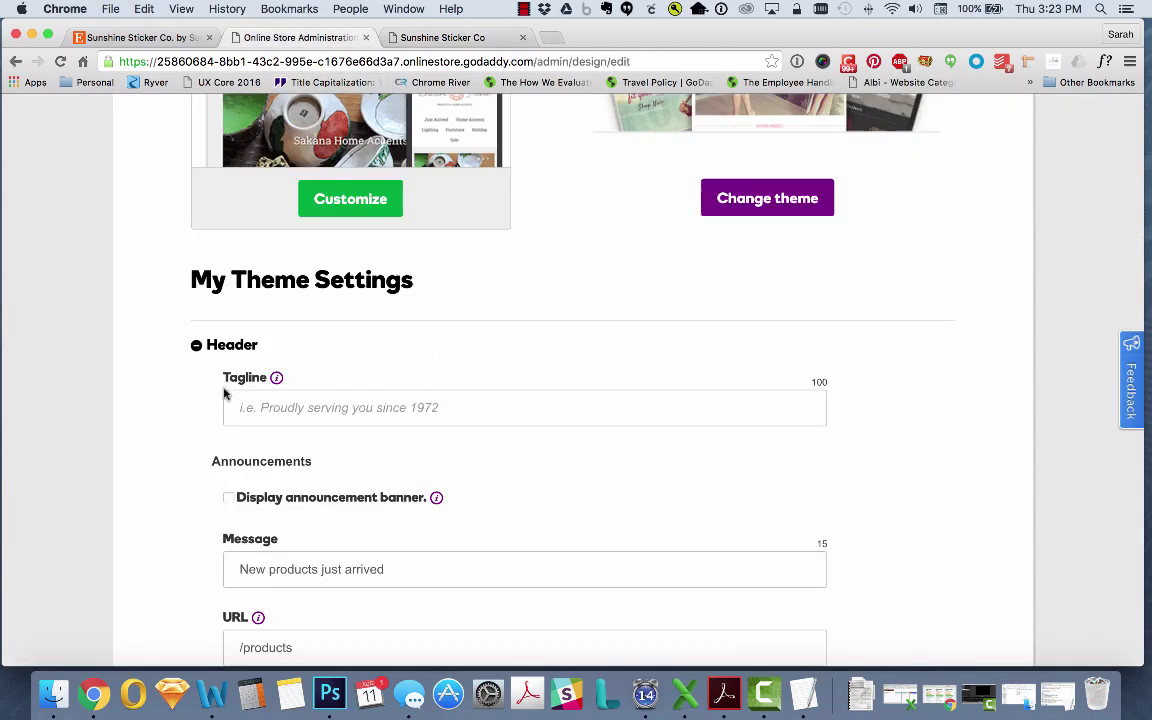
scroll(464, 404, "down", 3)
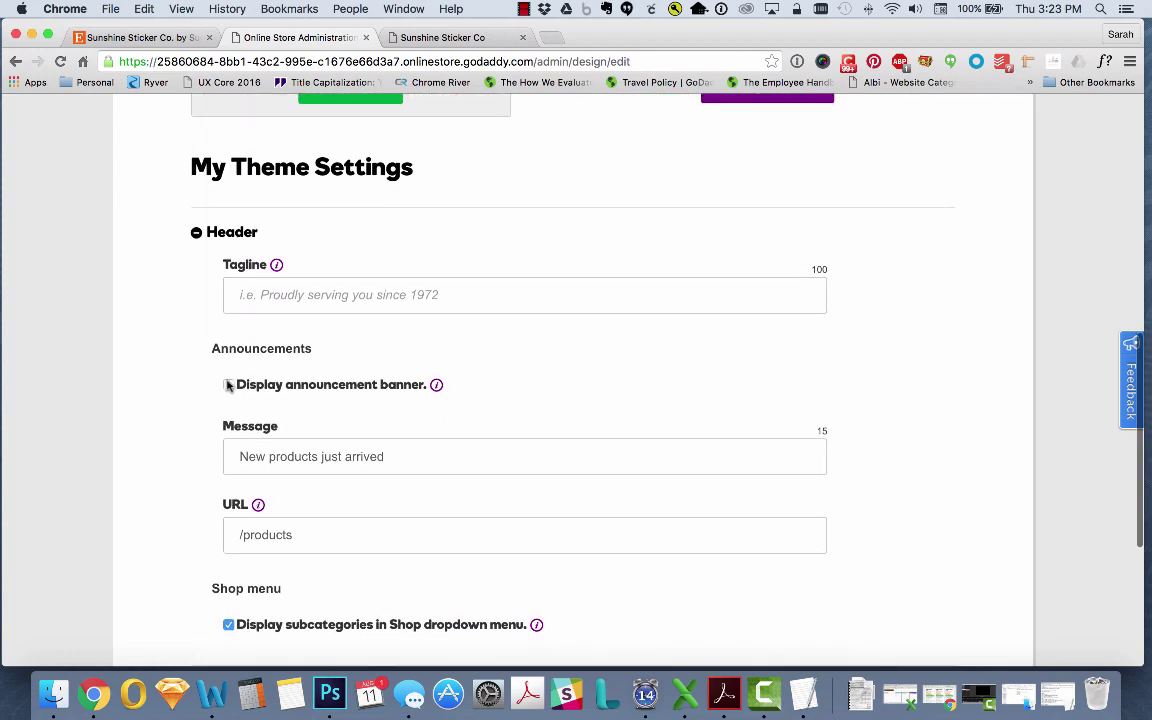
mouse_move(439, 389)
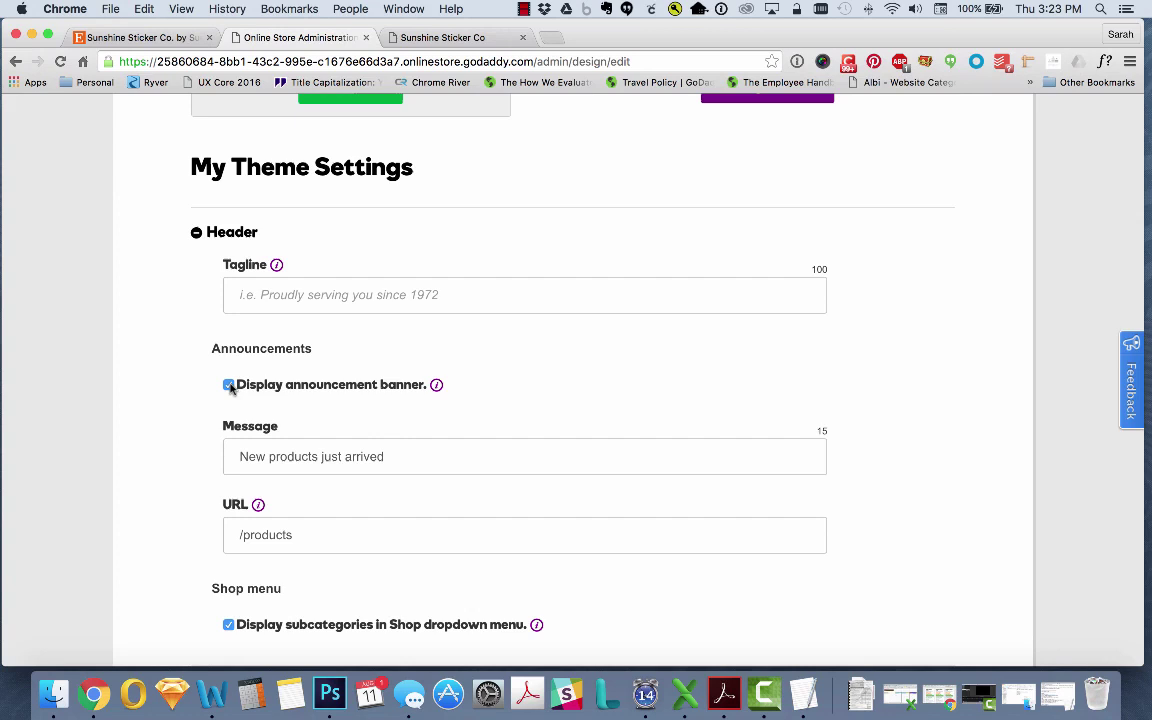
left_click(457, 455)
key("super+a")
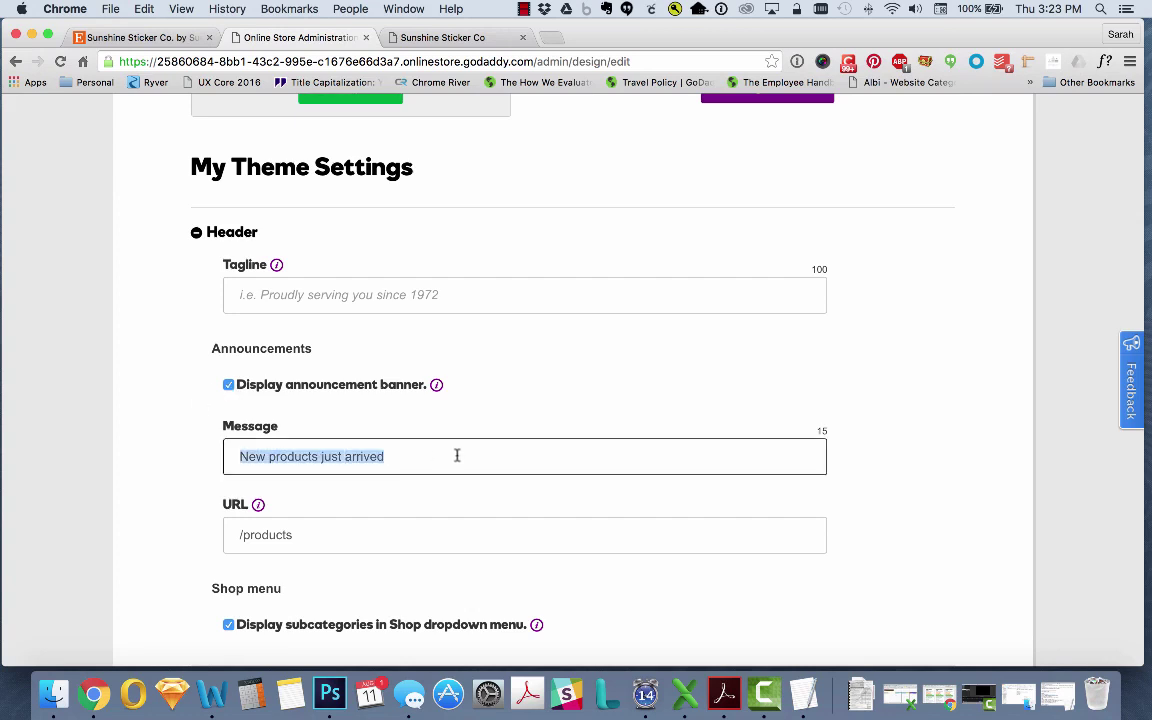
key("BackSpace")
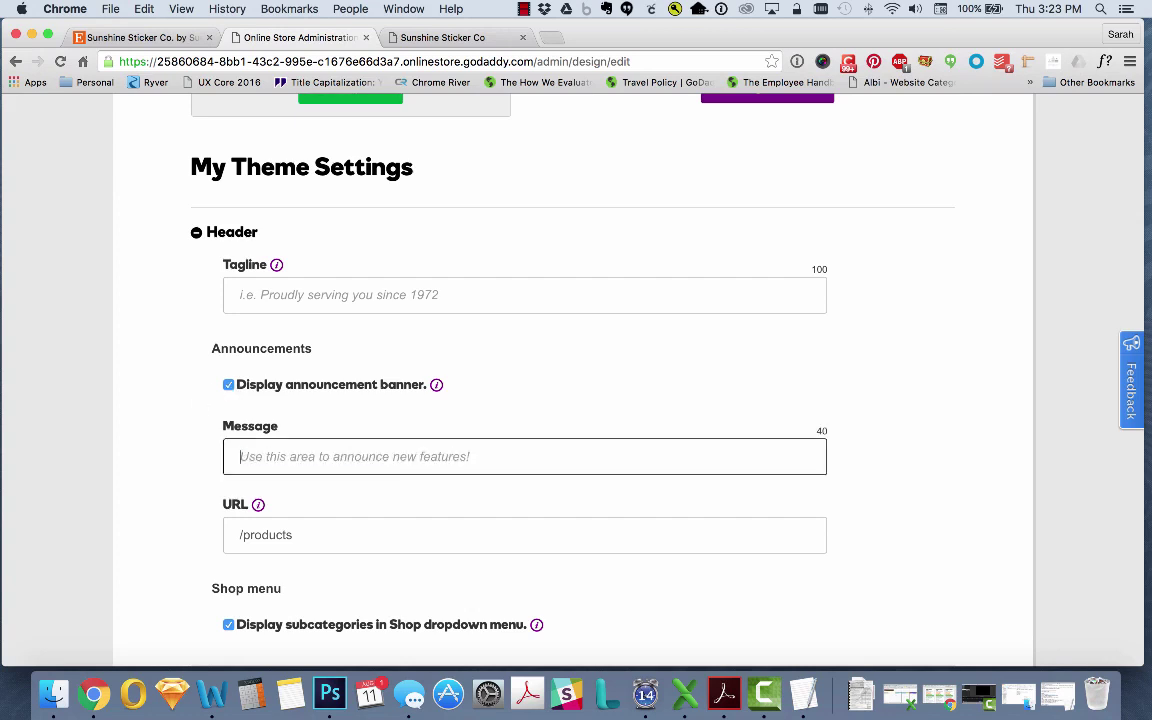
type("Become a VIP for exclusive sales!")
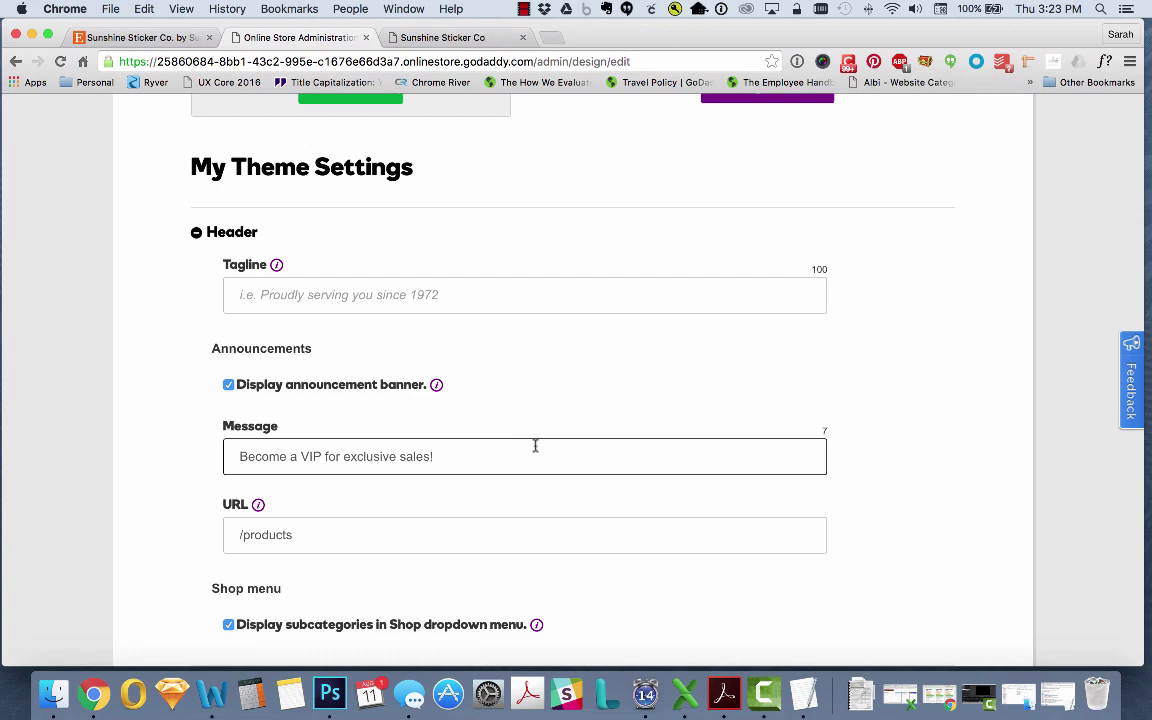
left_click(995, 692)
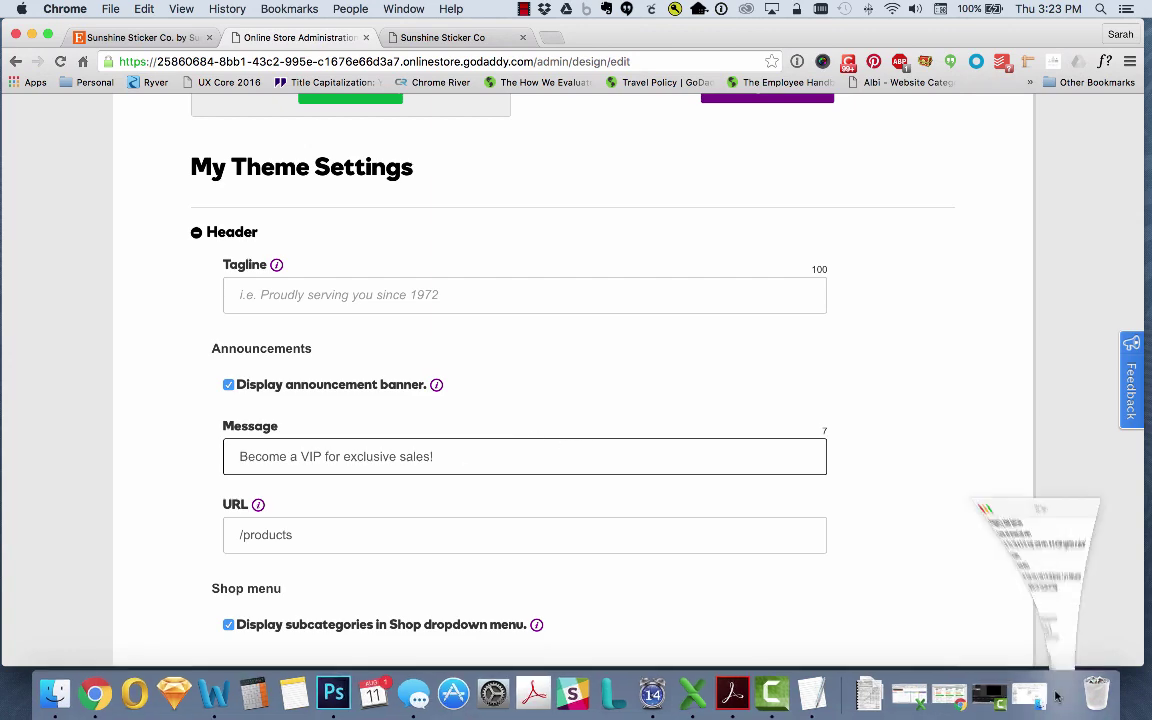
left_click_drag(855, 313, 738, 313)
key("super+c")
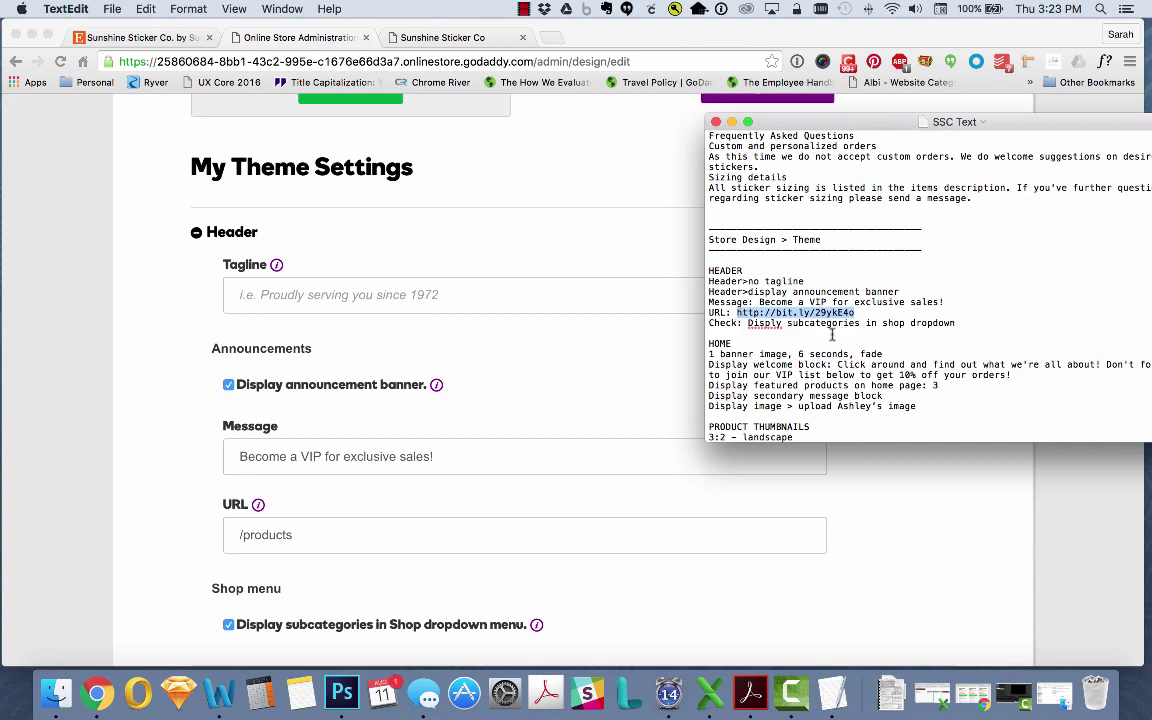
left_click(316, 532)
triple_click(316, 532)
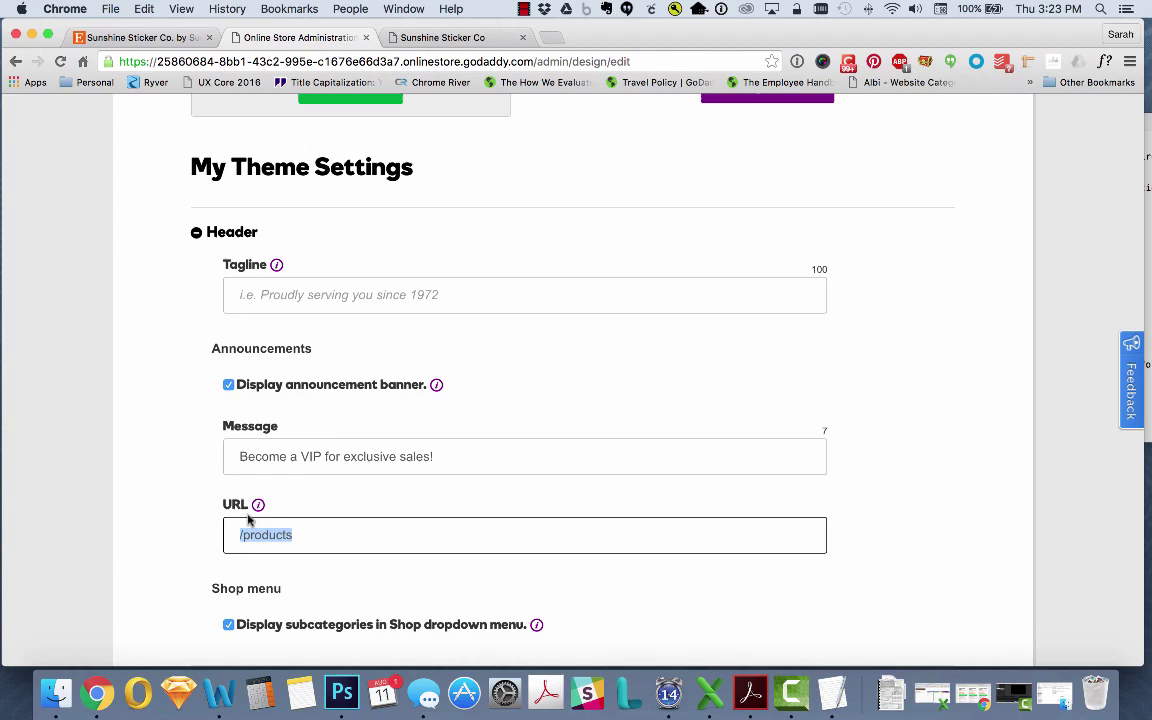
key("super+v")
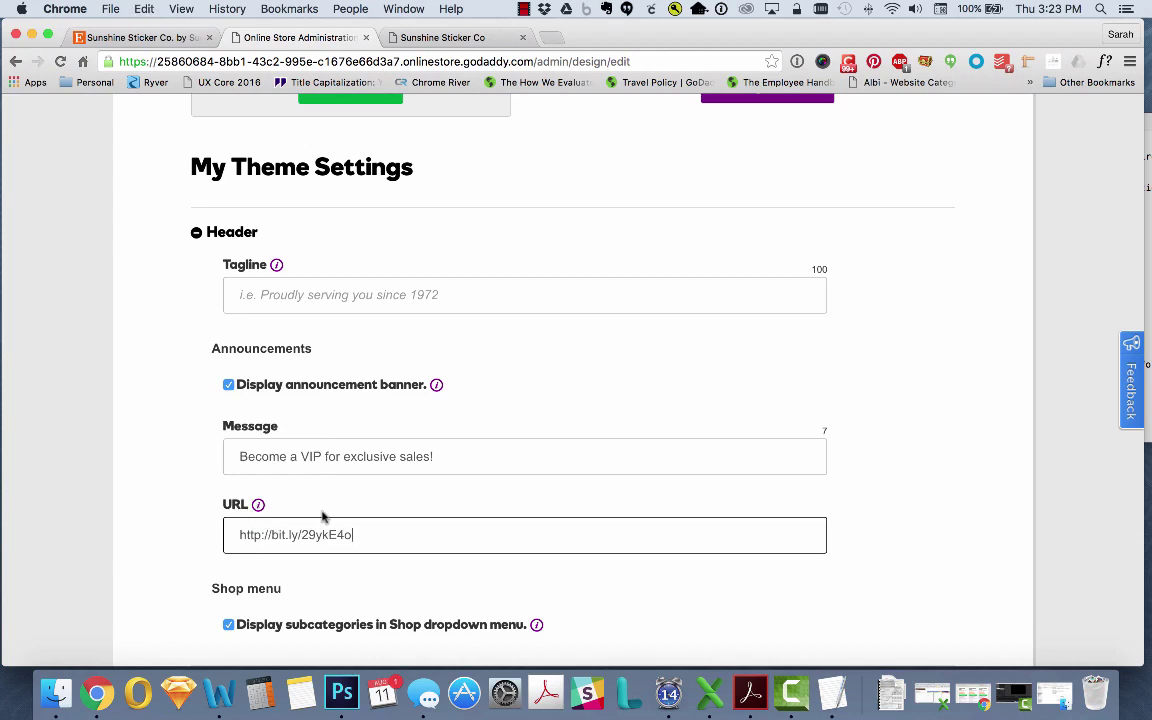
left_click(477, 499)
scroll(480, 495, "down", 5)
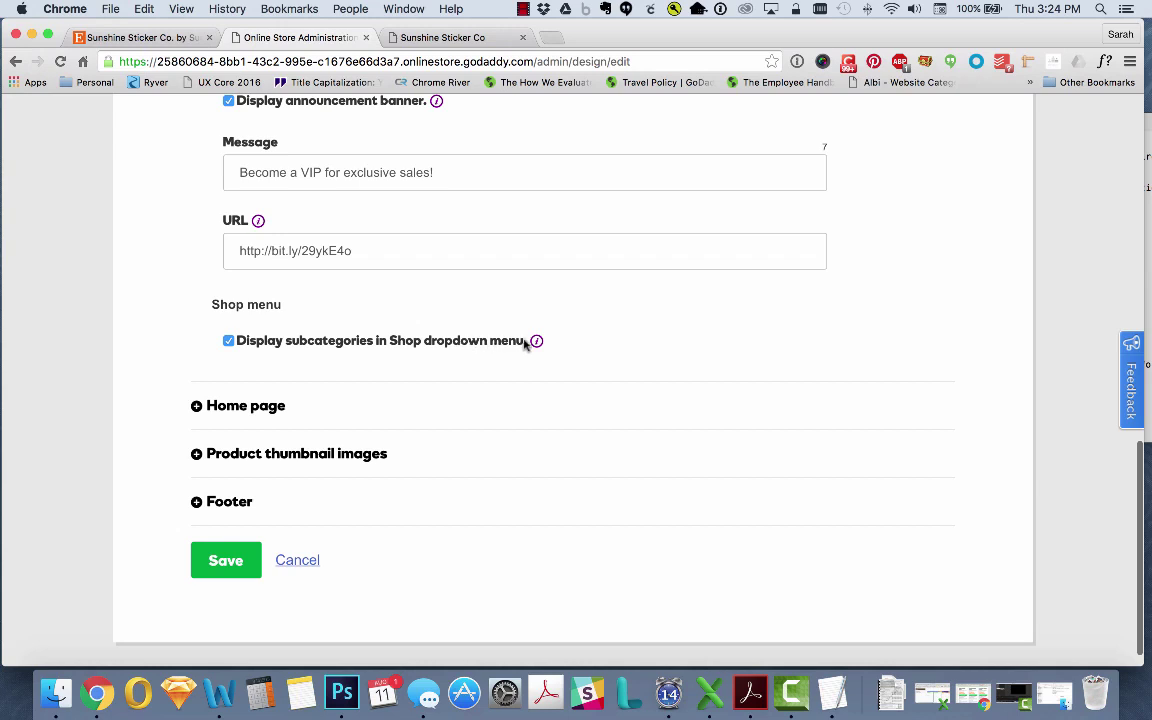
mouse_move(538, 342)
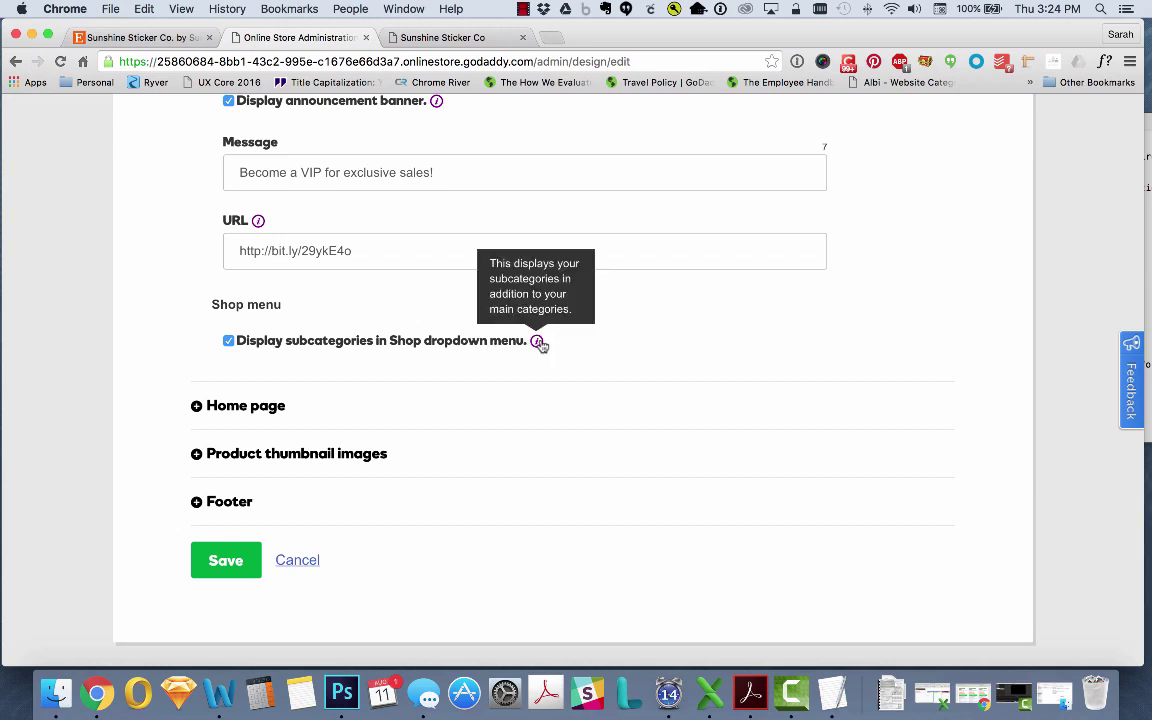
left_click(226, 562)
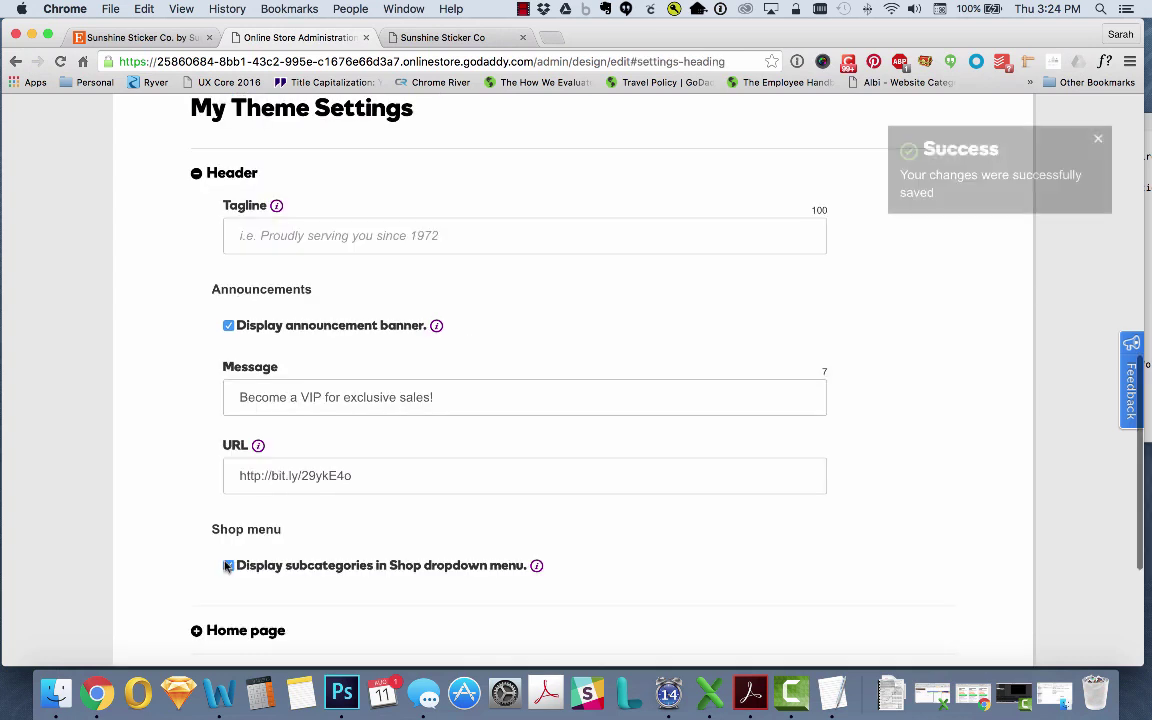
left_click(397, 37)
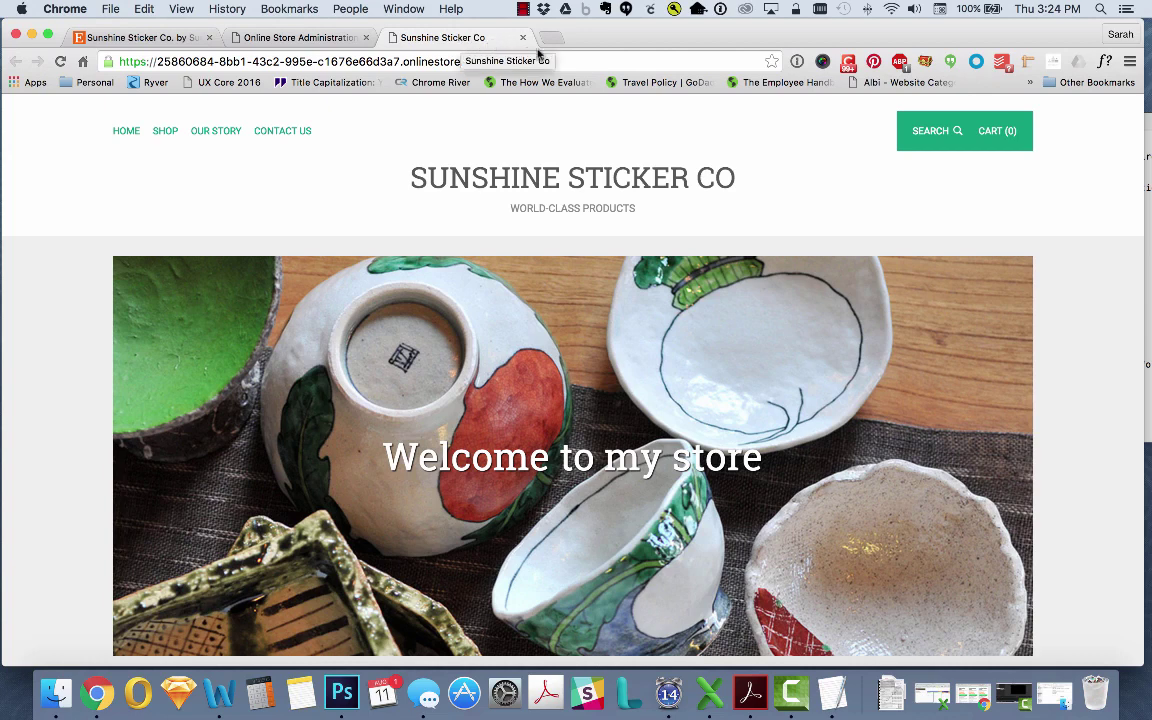
left_click(614, 62)
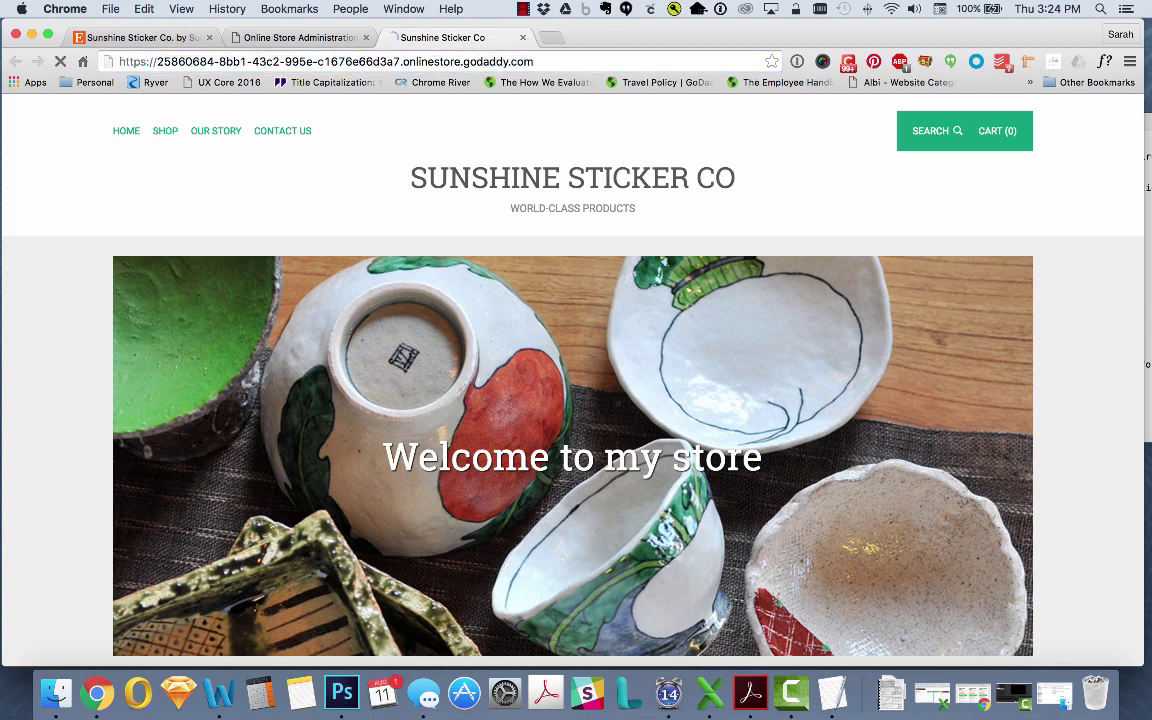
scroll(515, 400, "down", 1)
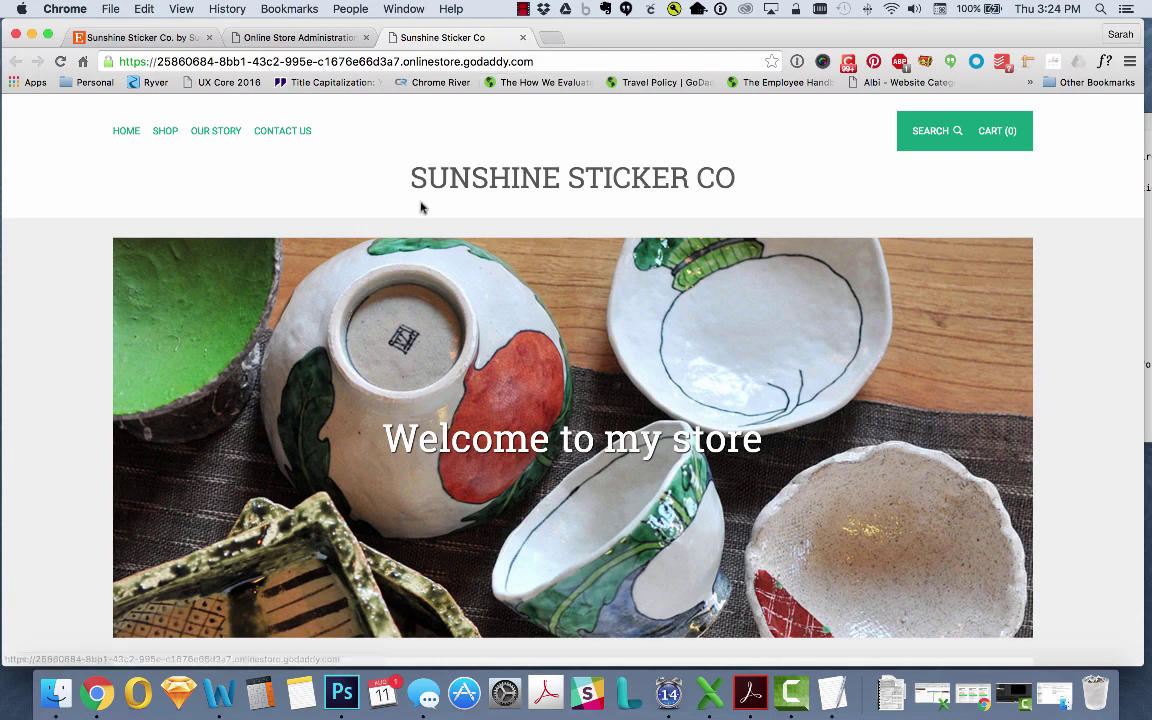
scroll(654, 210, "down", 5)
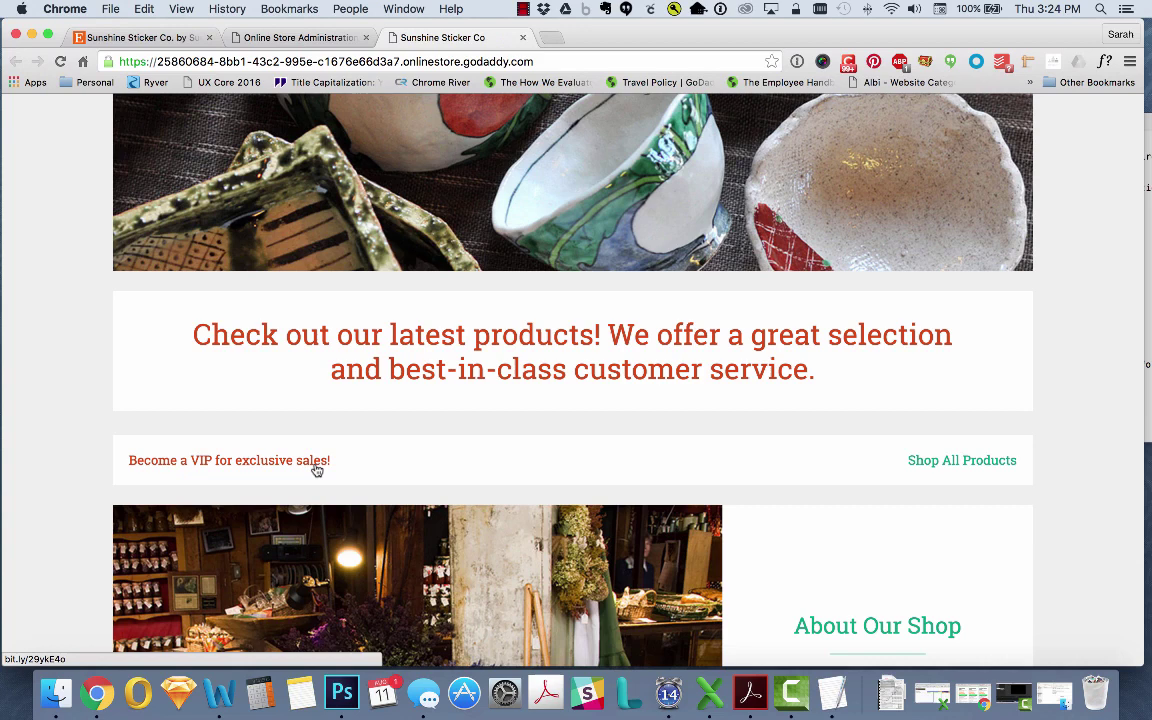
left_click(285, 38)
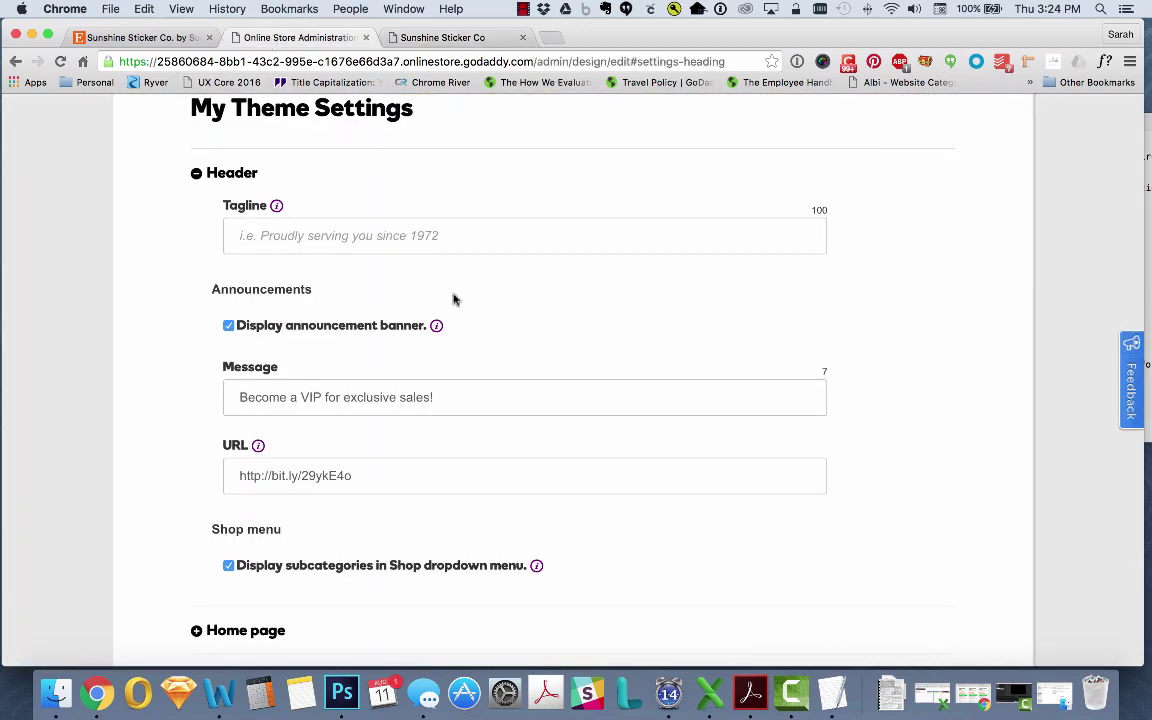
Step: Collapse Header and expand Home page settings to show the main banner image captioned 'Welcome to my store'
left_click(197, 174)
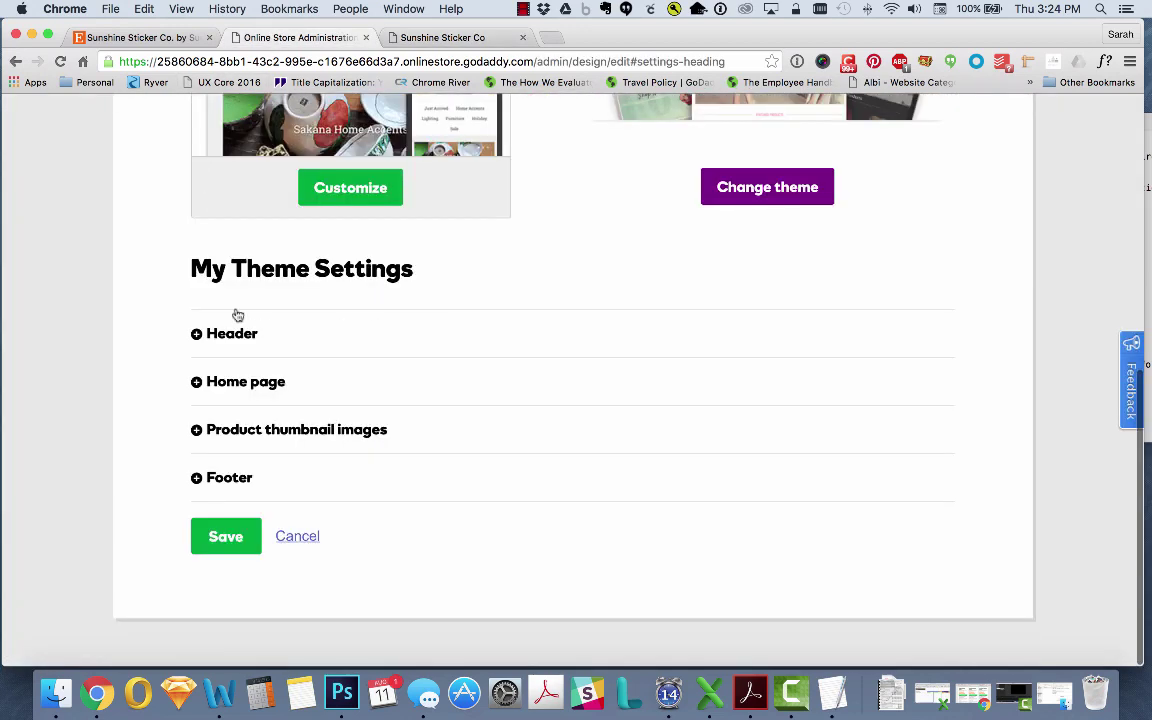
left_click(197, 382)
scroll(453, 352, "down", 3)
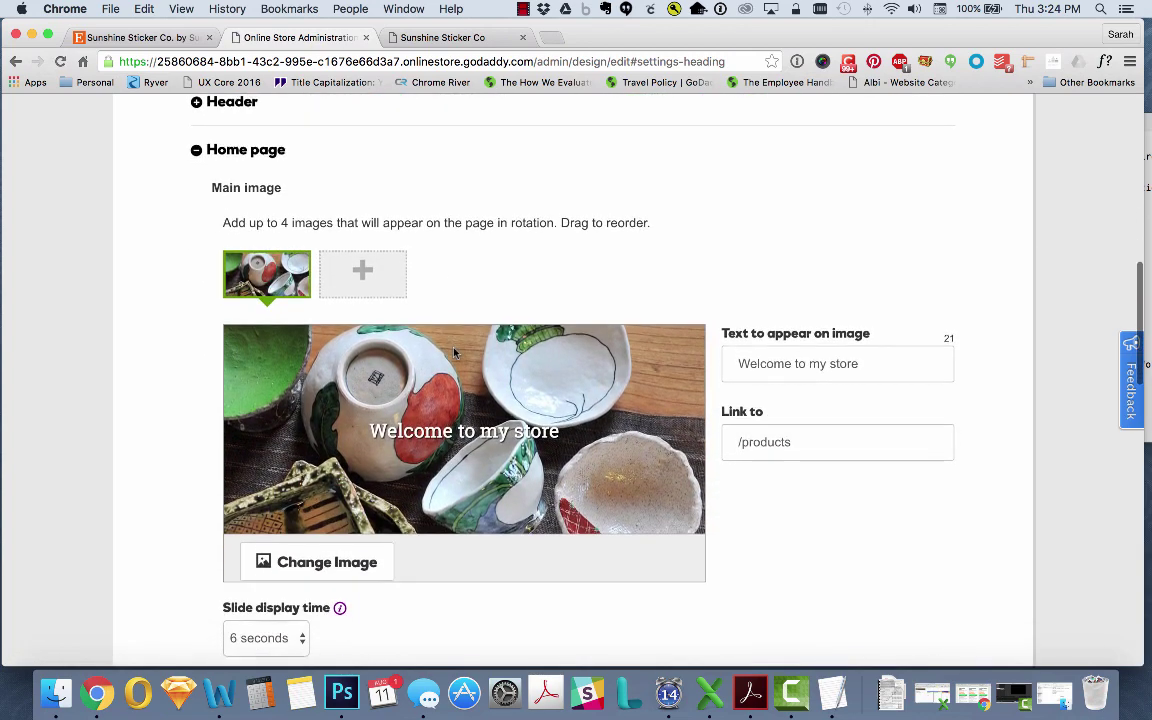
scroll(453, 352, "down", 1)
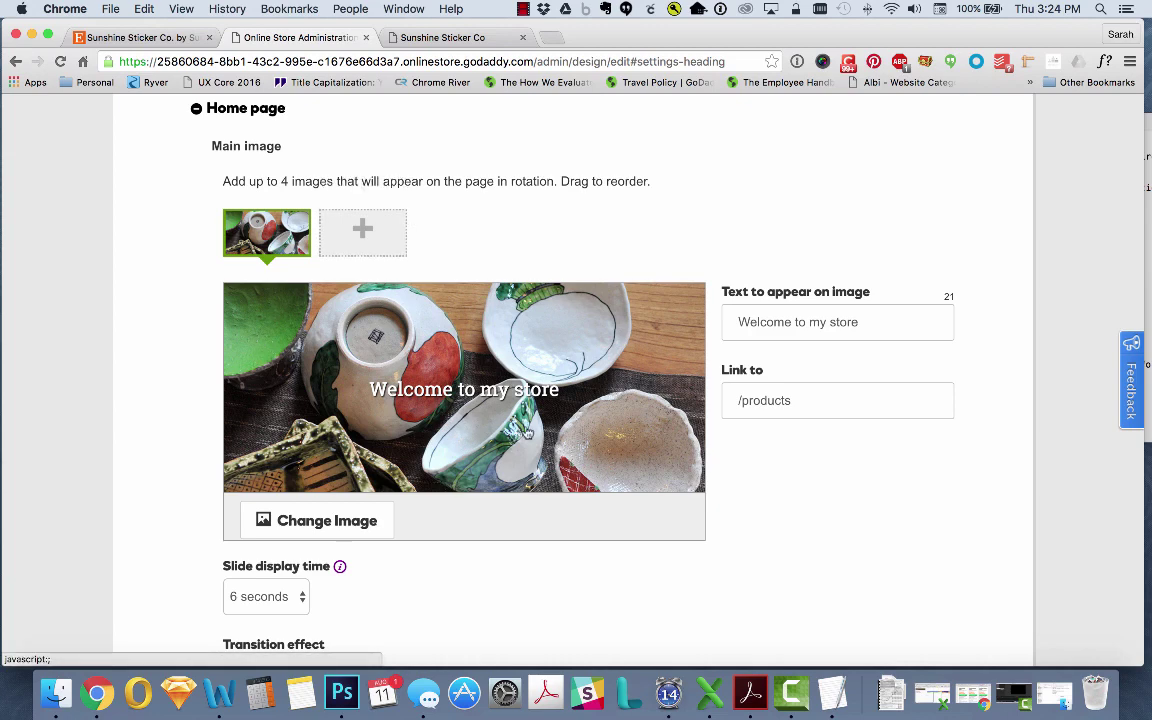
left_click(458, 38)
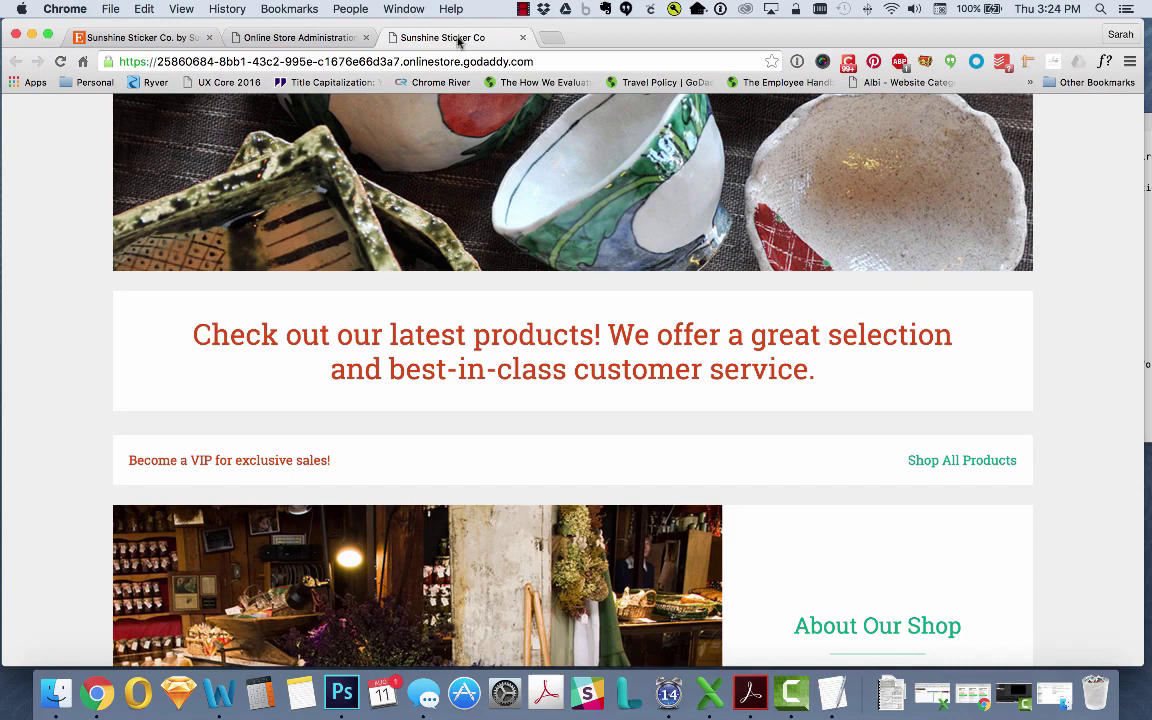
scroll(455, 420, "up", 3)
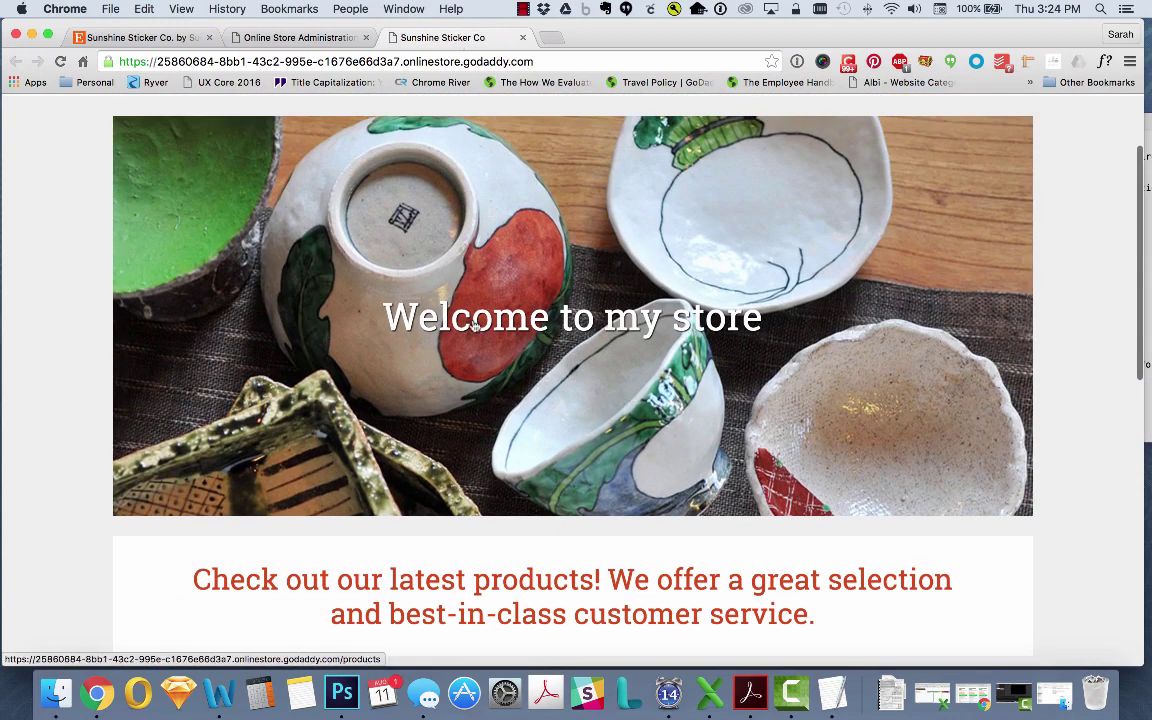
left_click(290, 37)
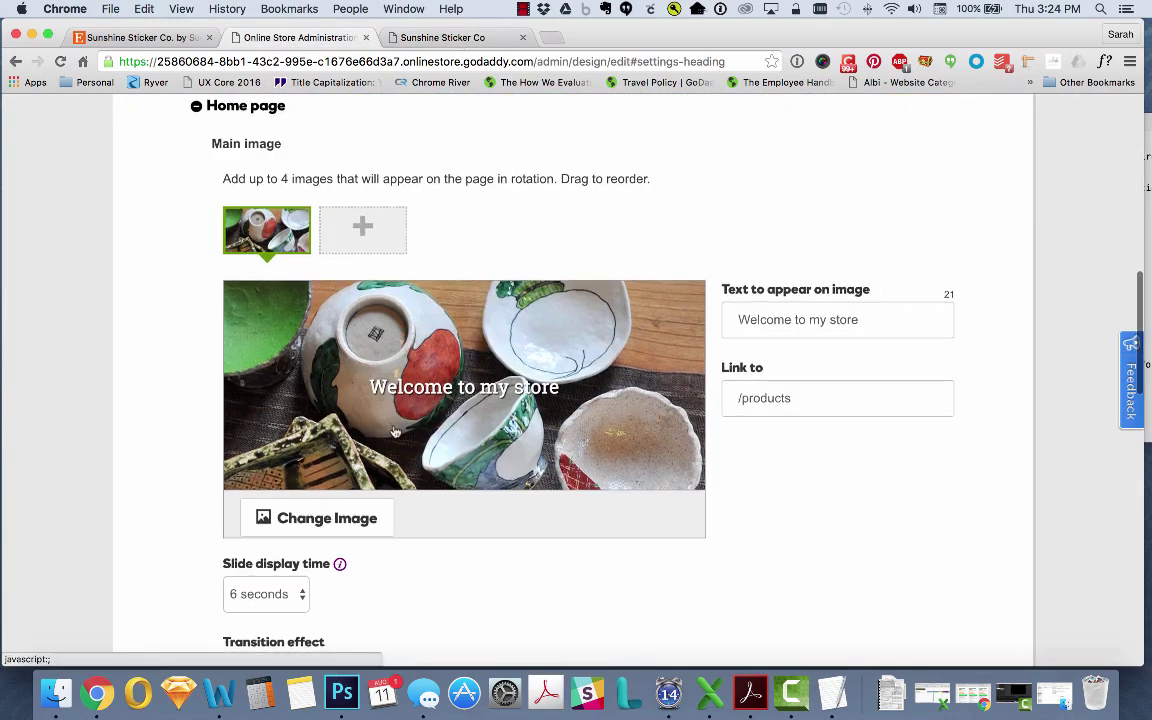
Step: Upload header_flowers-desk-office-vintage.jpg from etsy-resources as the banner and crop it to fit
left_click(302, 518)
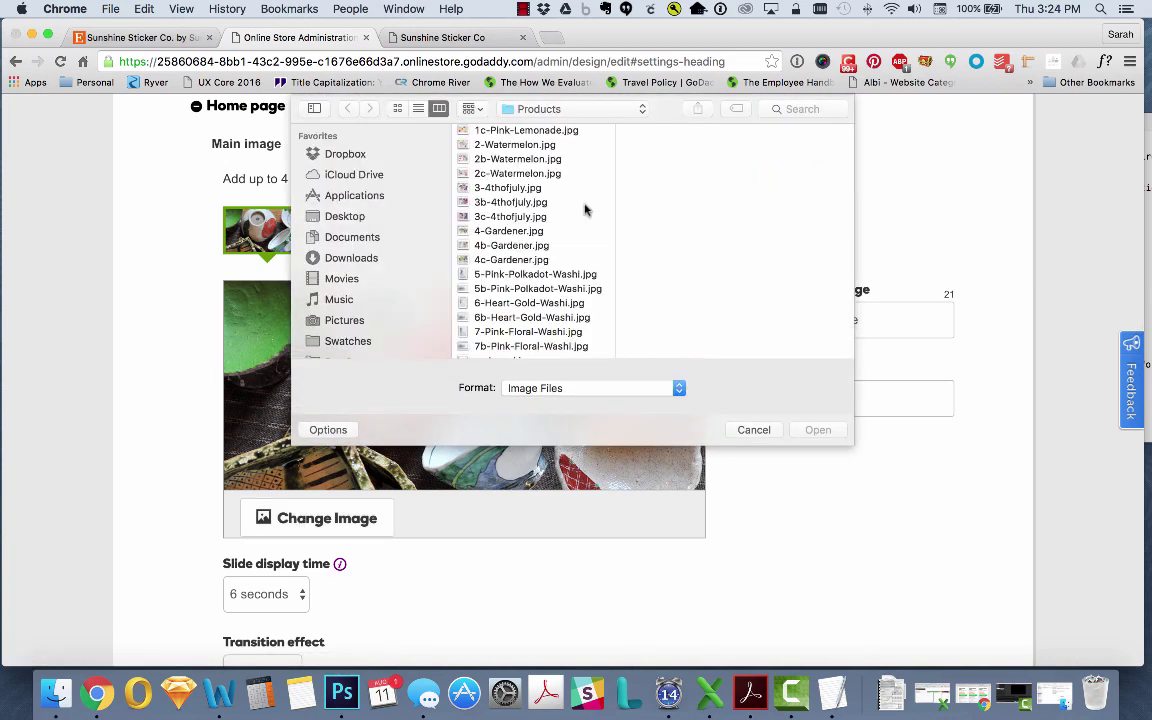
left_click(581, 110)
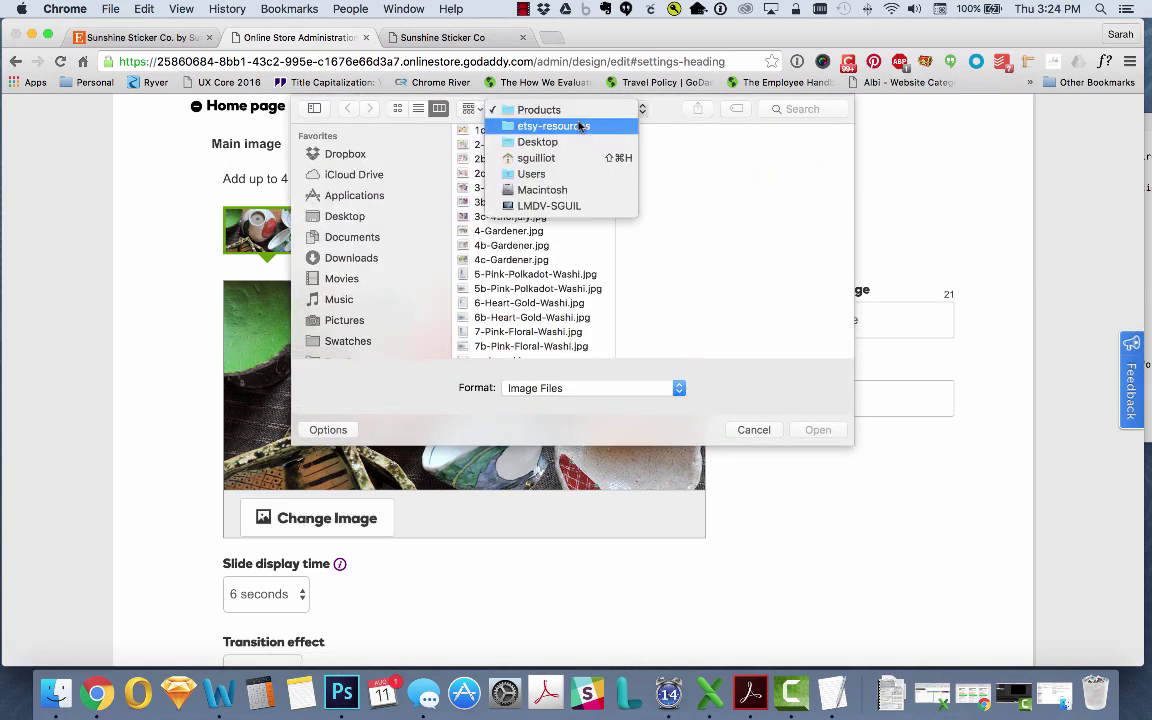
left_click(570, 126)
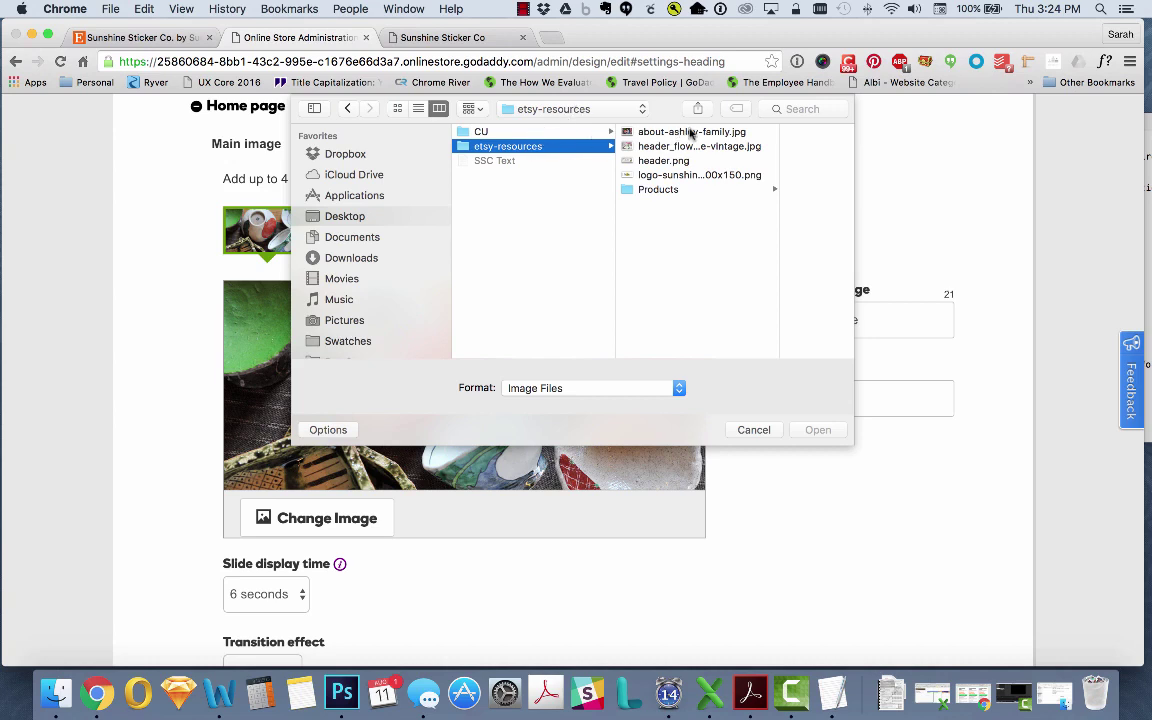
left_click(689, 147)
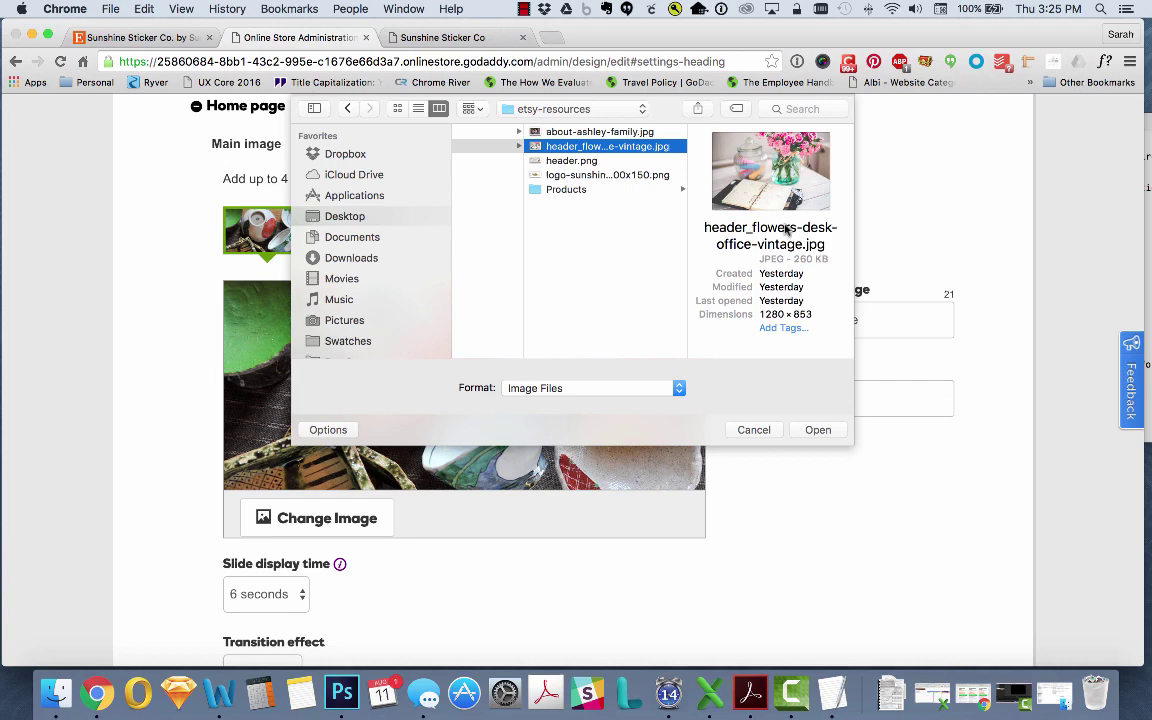
left_click(818, 430)
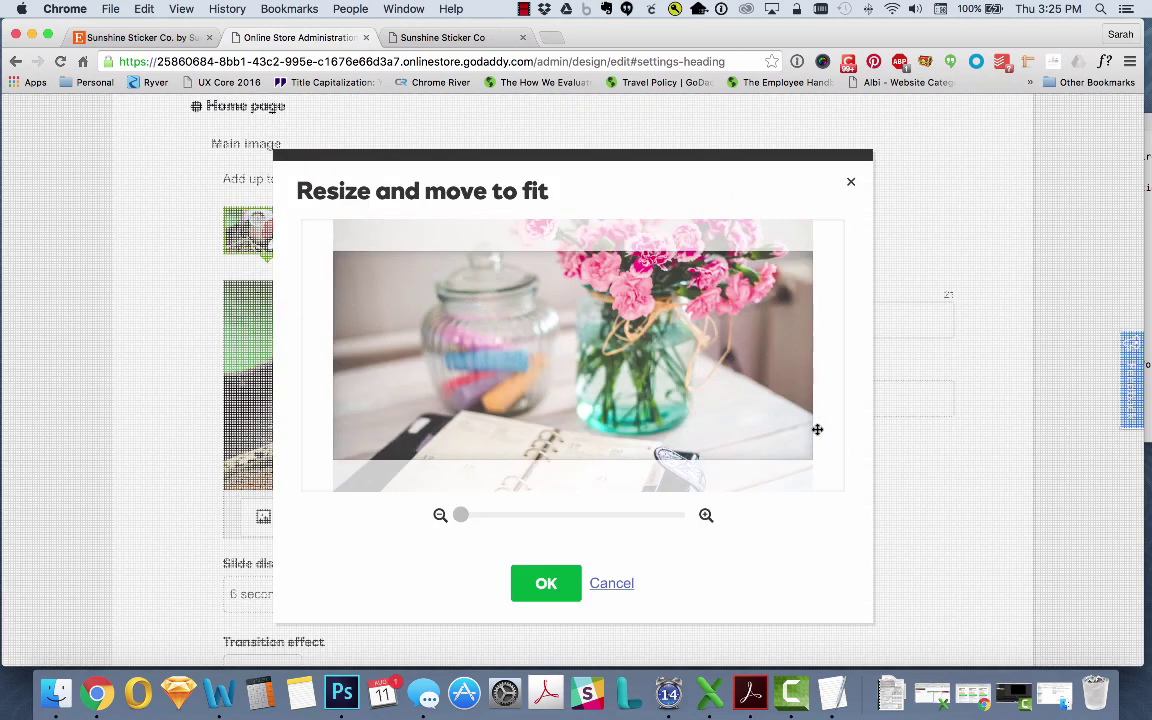
left_click_drag(733, 404, 731, 336)
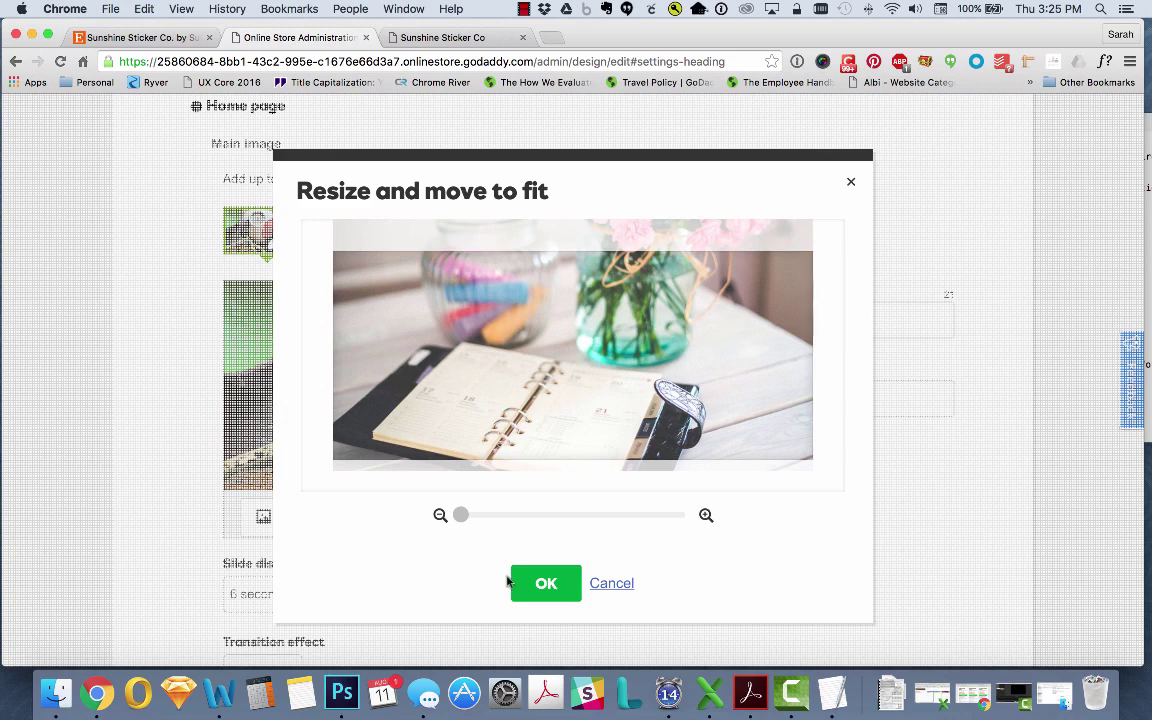
mouse_move(470, 512)
left_mouse_down()
mouse_move(509, 512)
mouse_move(455, 513)
left_mouse_up()
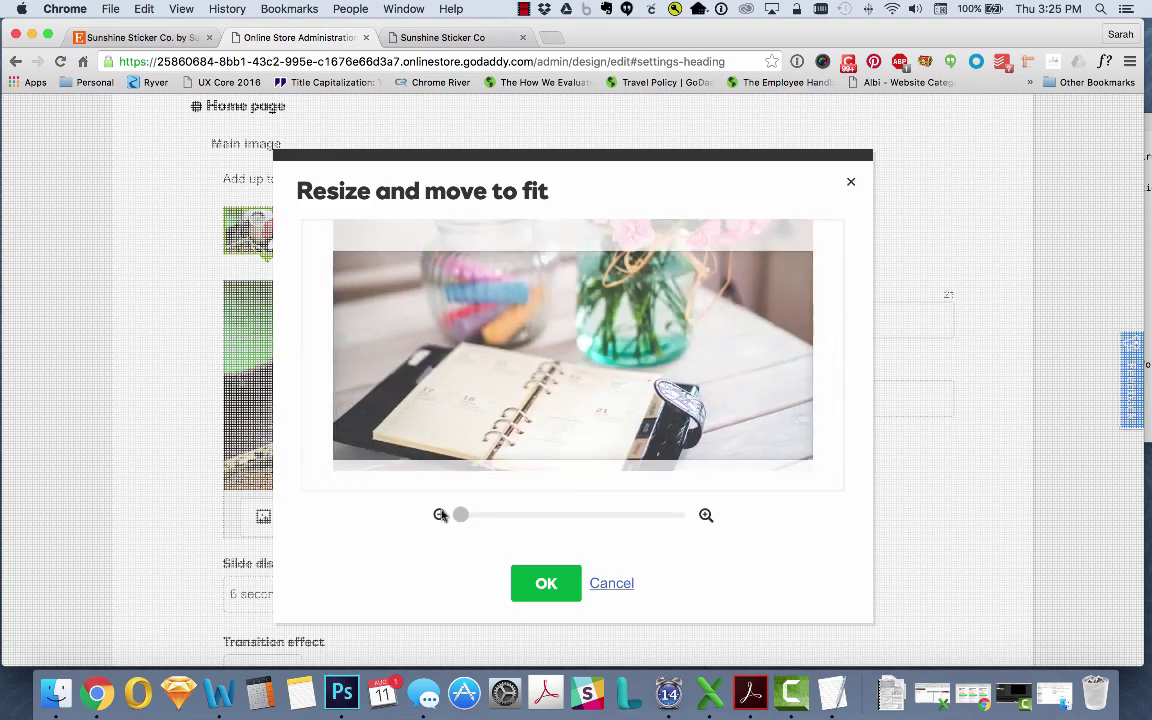
left_click_drag(604, 432, 604, 419)
left_click(545, 589)
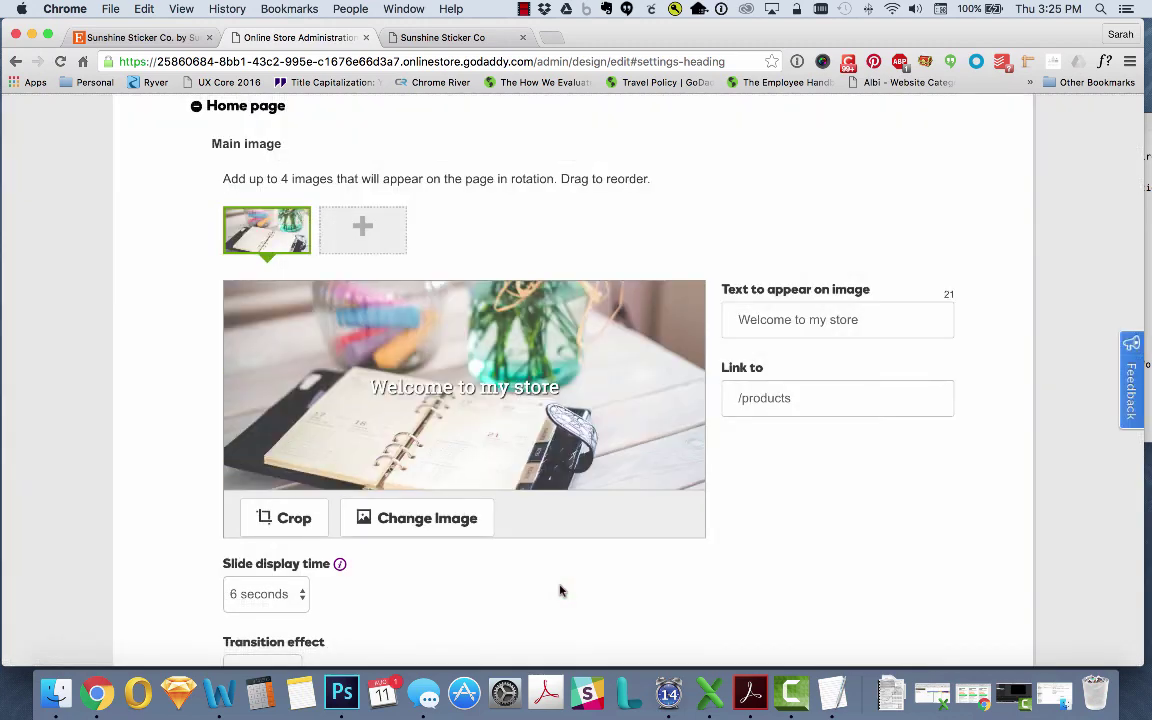
Step: Remove the banner's 'Welcome to my store' caption and its /products link
triple_click(882, 316)
key("BackSpace")
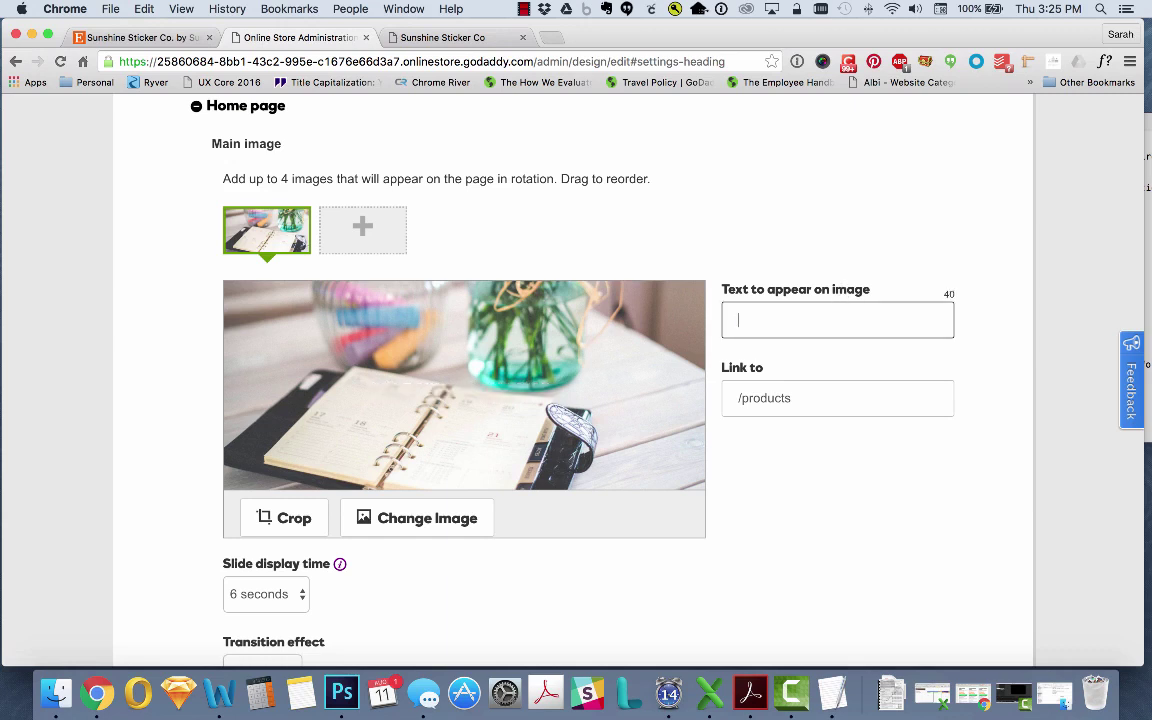
left_click_drag(829, 394, 687, 399)
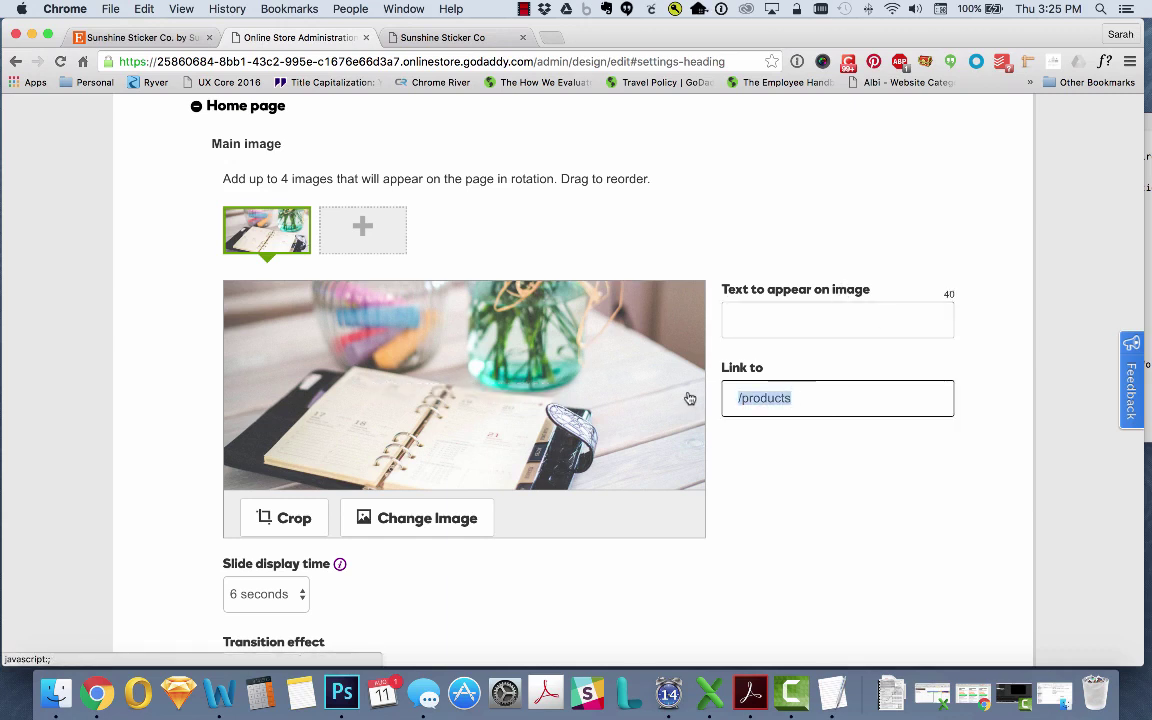
key("BackSpace")
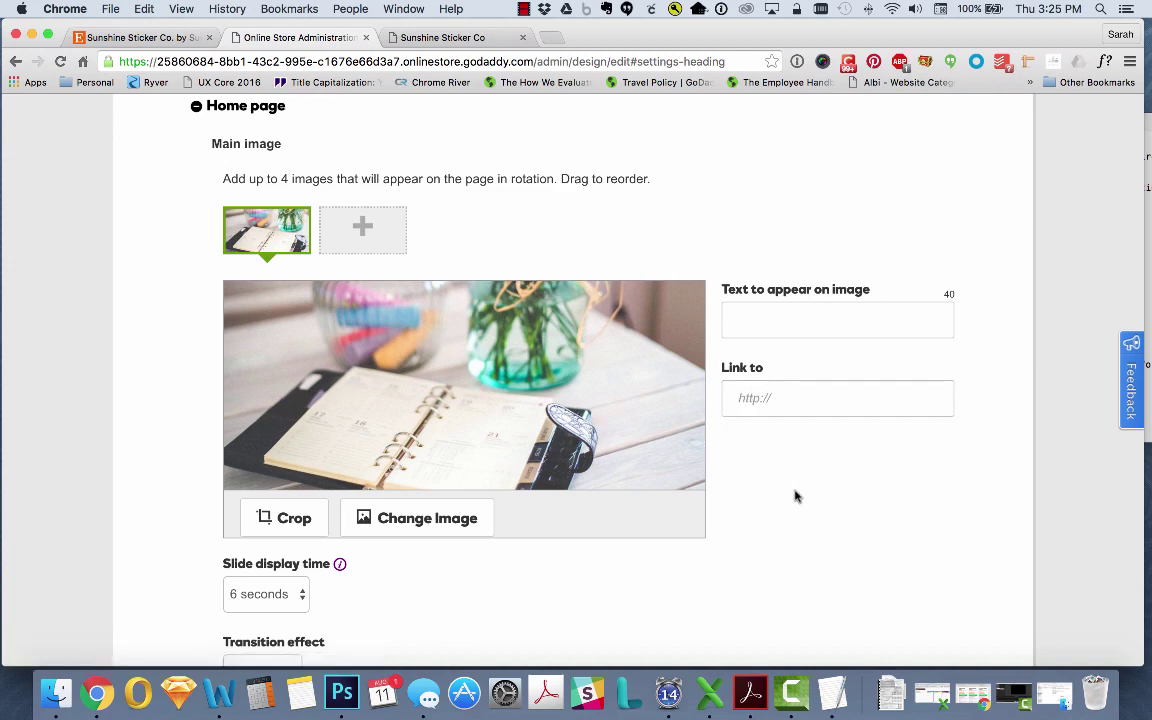
scroll(796, 495, "down", 4)
scroll(410, 432, "up", 2)
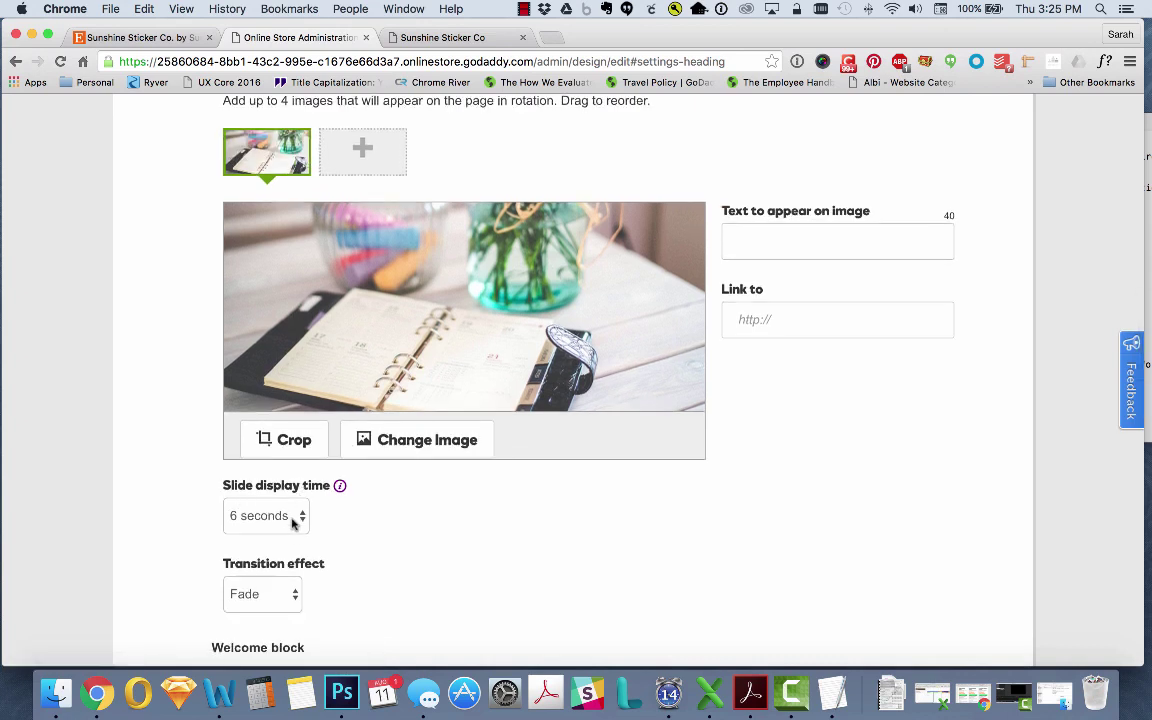
Step: Keep Fade as the banner transition effect with the 6-second display
left_click(262, 594)
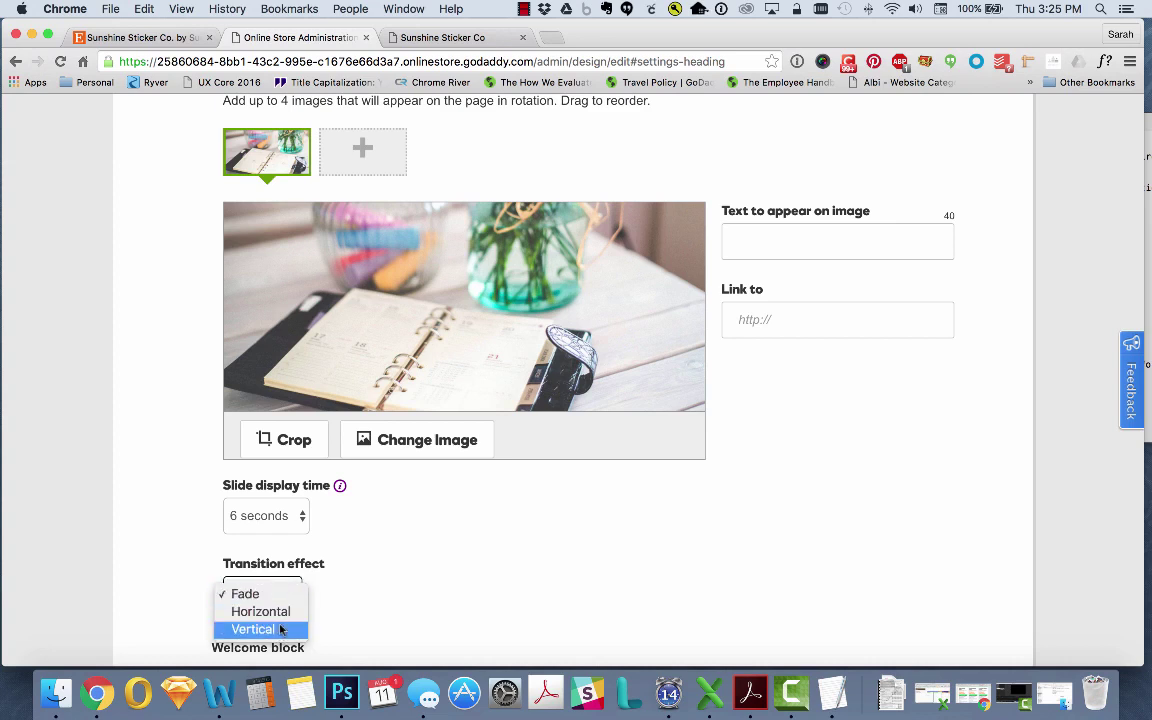
left_click(396, 581)
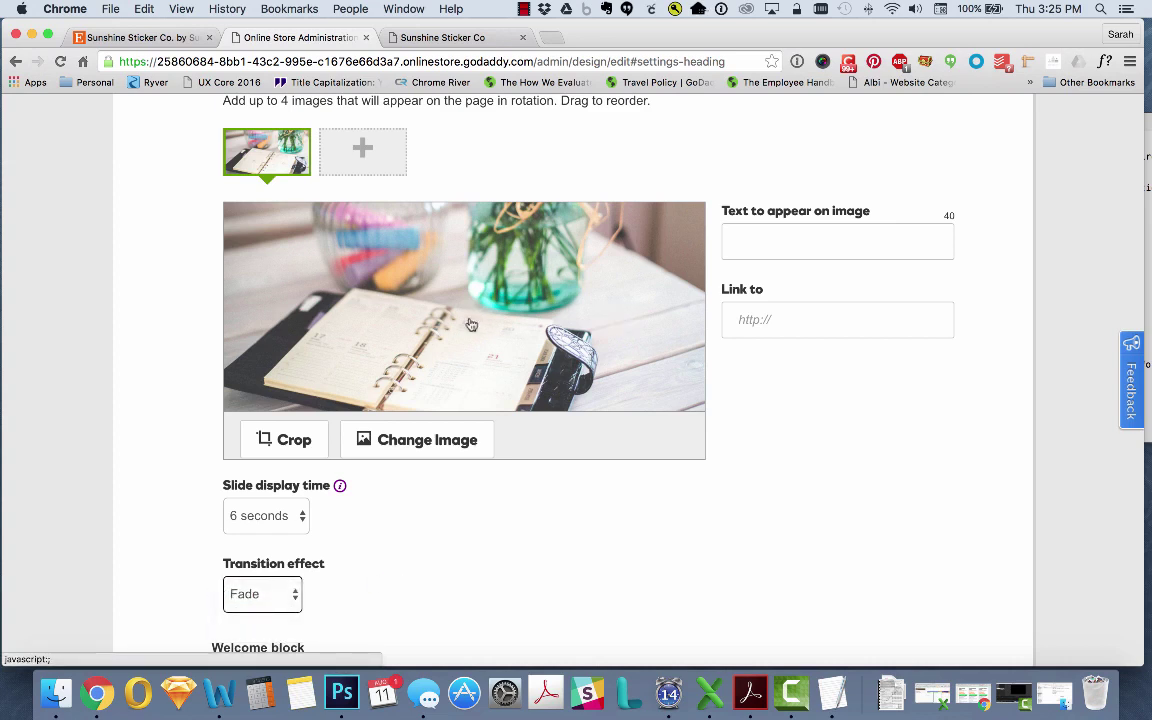
scroll(345, 537, "up", 1)
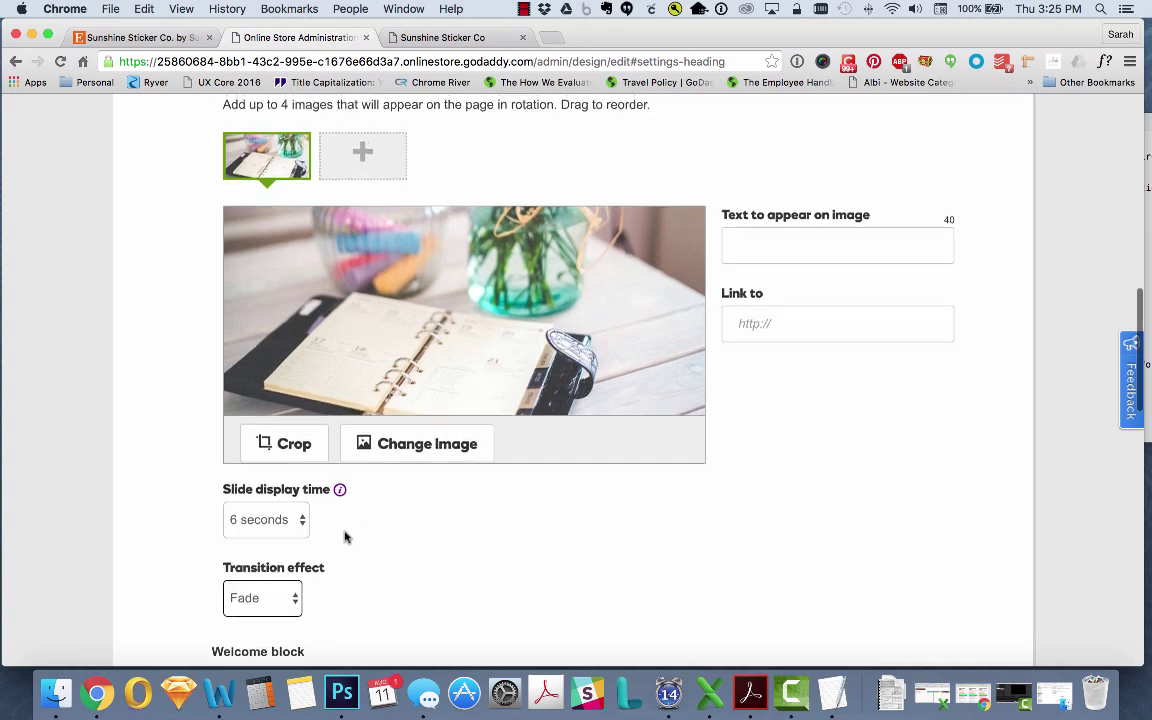
scroll(330, 500, "down", 2)
scroll(376, 447, "down", 4)
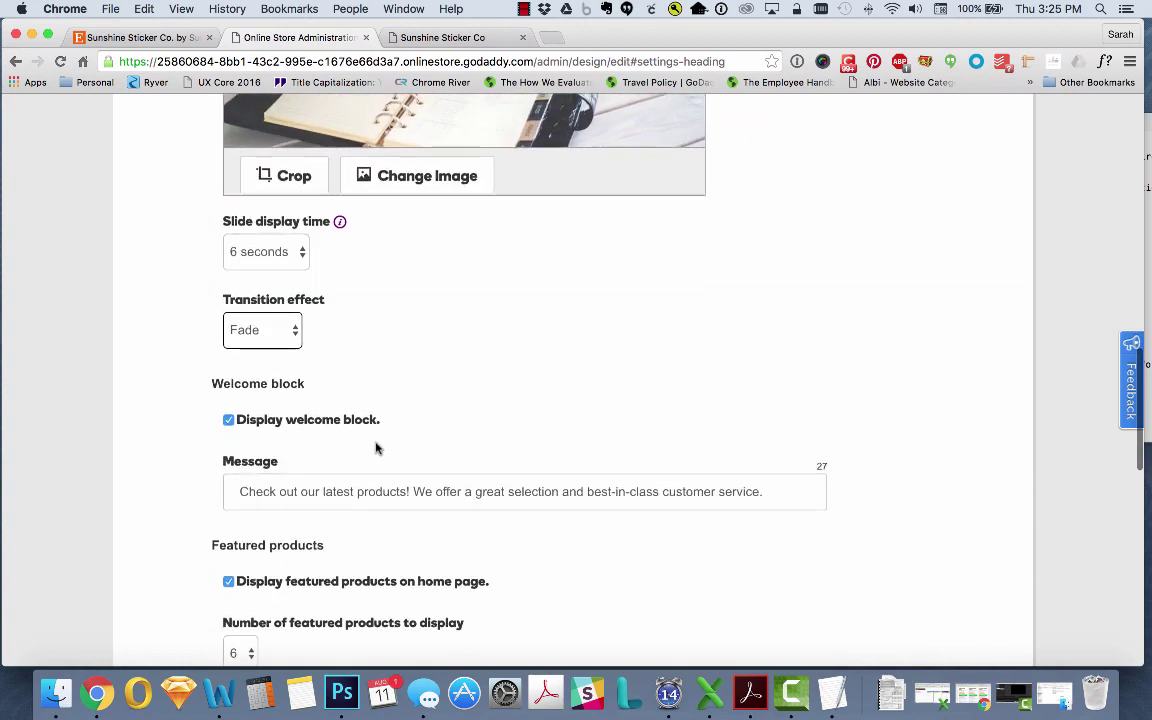
scroll(377, 445, "down", 3)
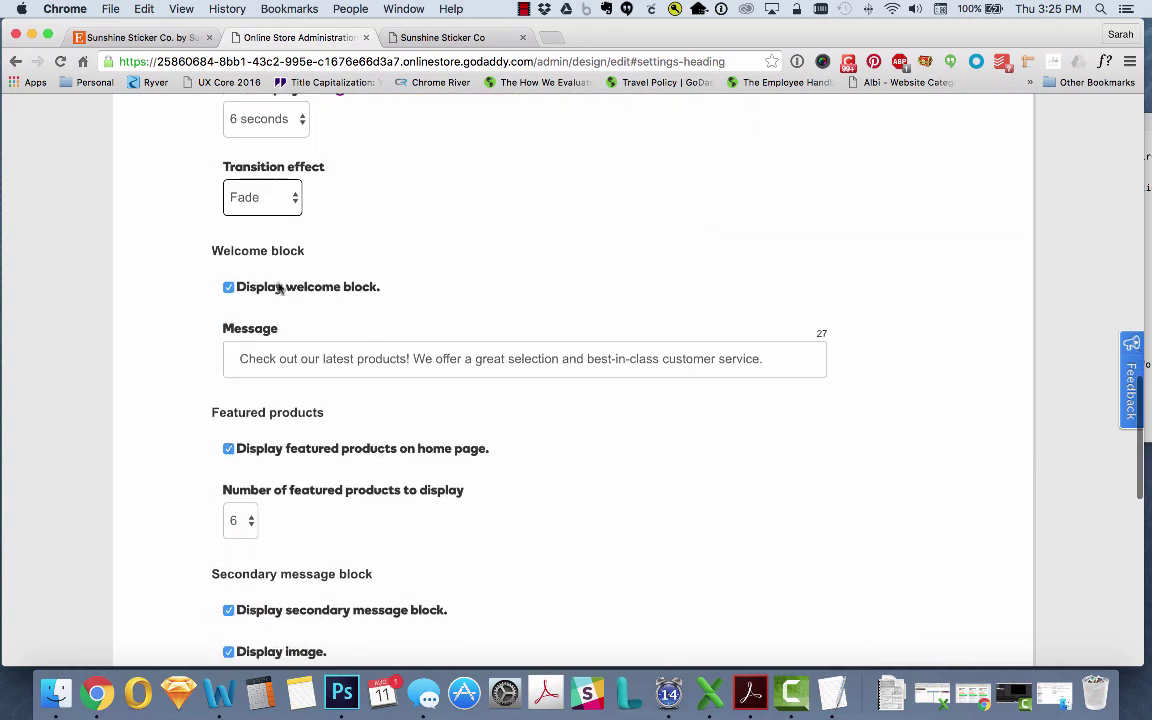
Step: Copy the prepared welcome-block text from the TextEdit notes
left_click(432, 38)
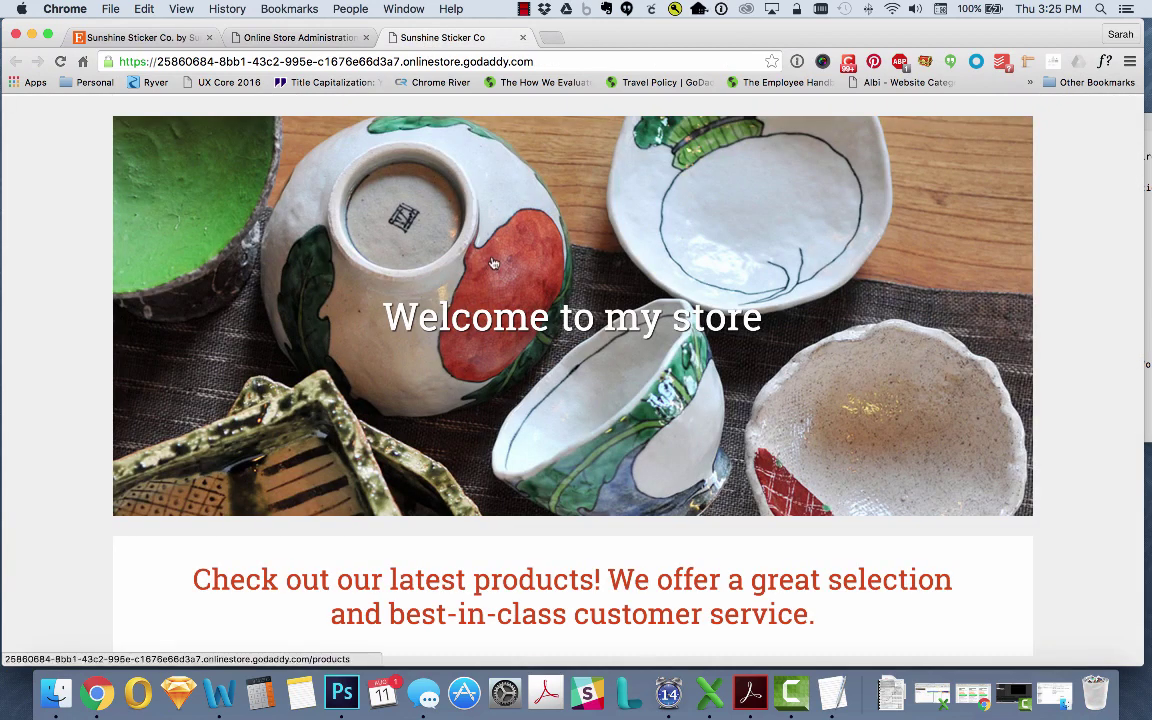
scroll(492, 263, "down", 2)
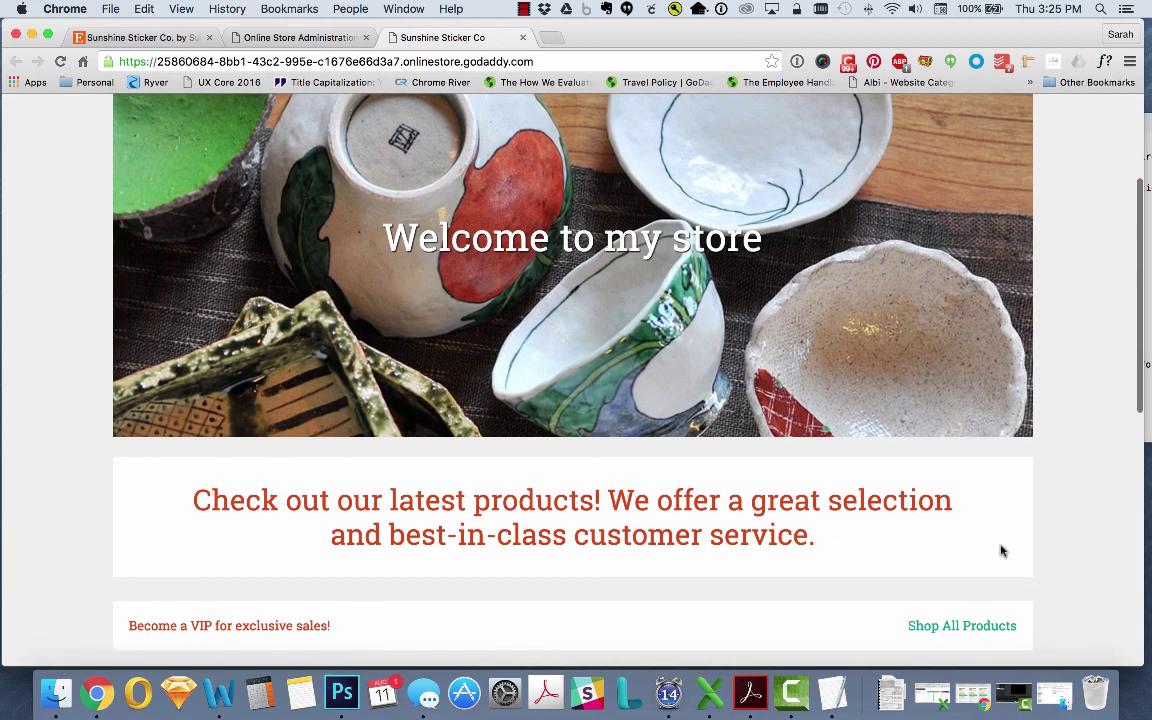
left_click(295, 37)
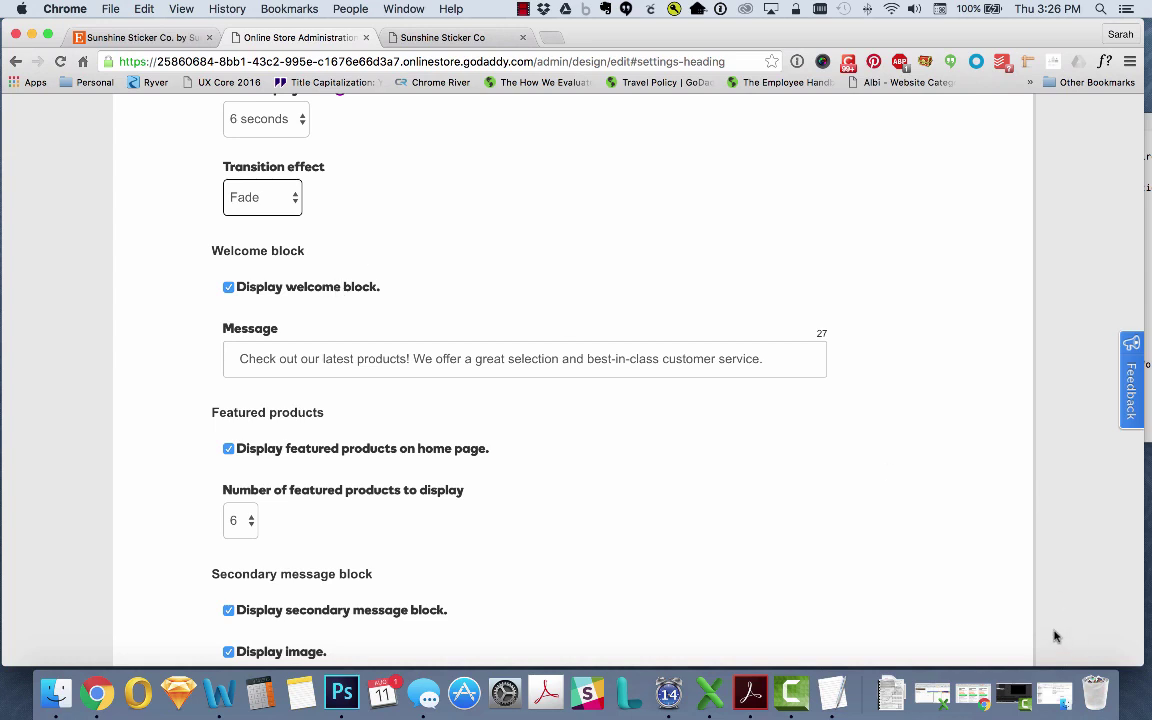
left_click(836, 692)
left_click_drag(843, 362, 964, 372)
scroll(964, 372, "down", 3)
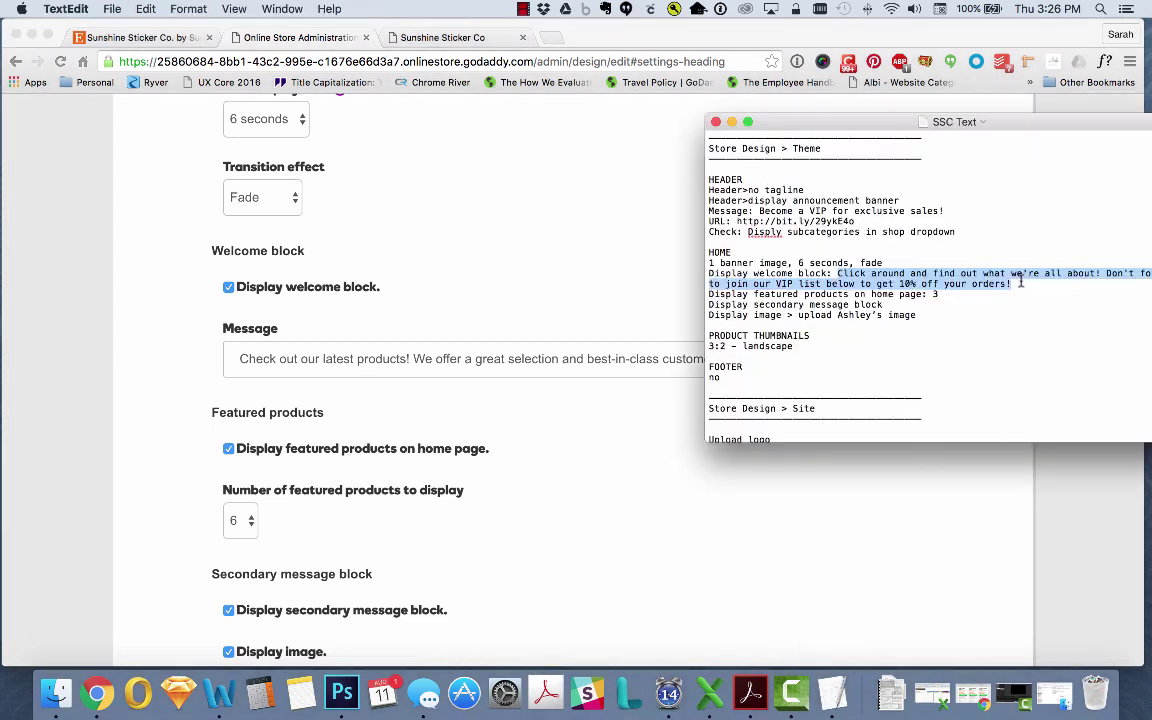
key("super+c")
Step: Replace the welcome Message with the pasted VIP invitation offering 10% off orders
left_click(363, 363)
left_click(419, 360)
key("super+a")
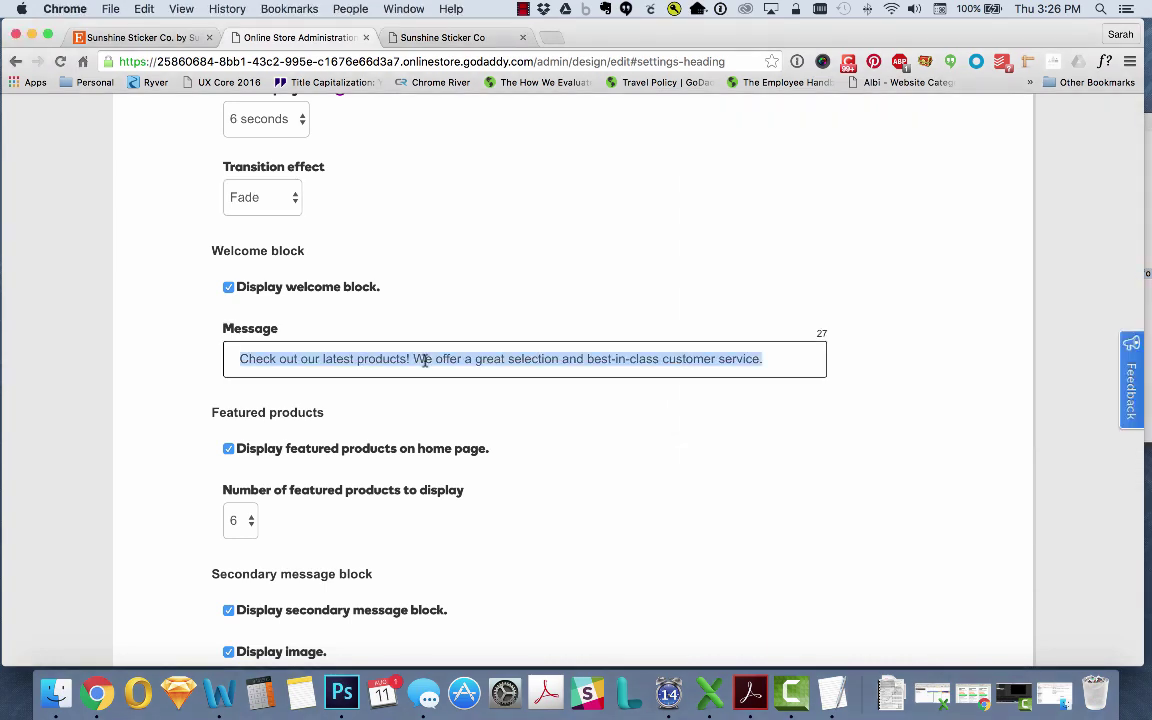
key("BackSpace")
key("super+v")
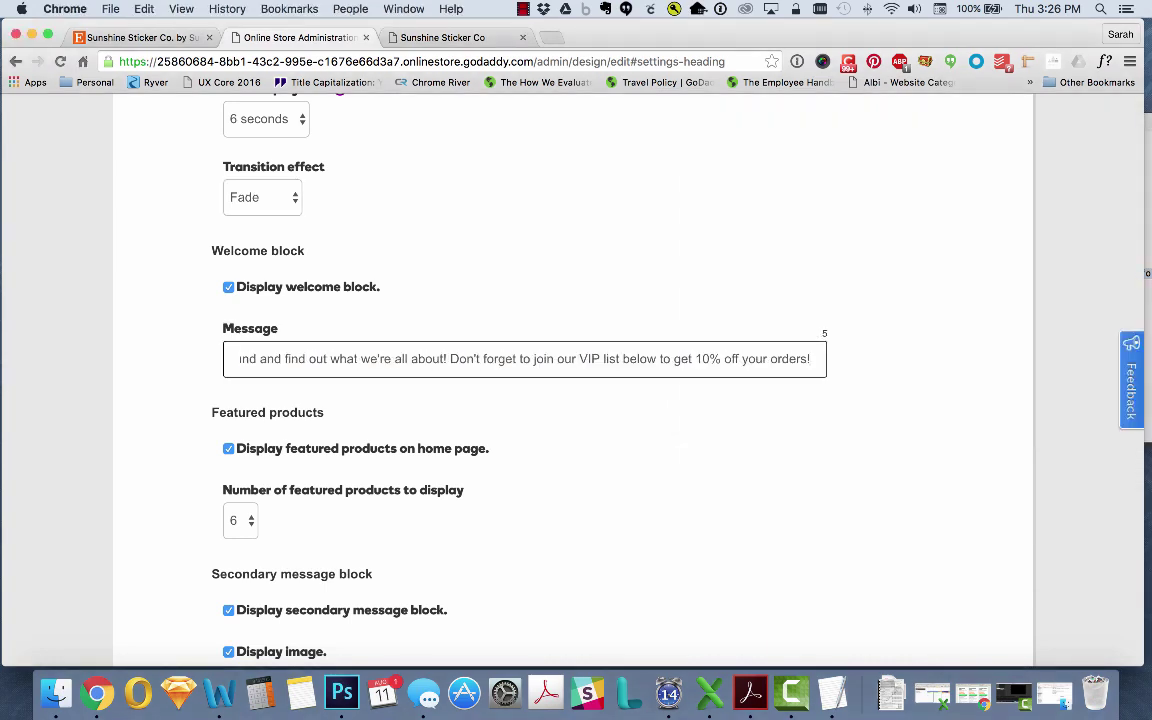
left_click_drag(293, 359, 75, 352)
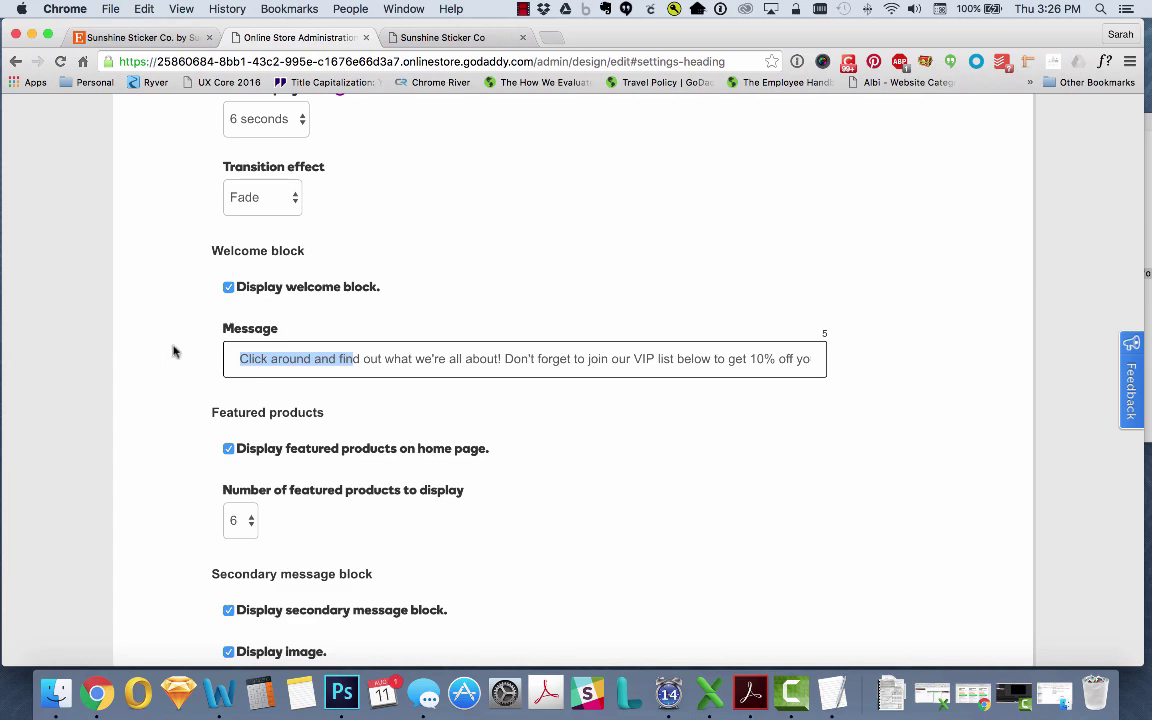
left_click(393, 356)
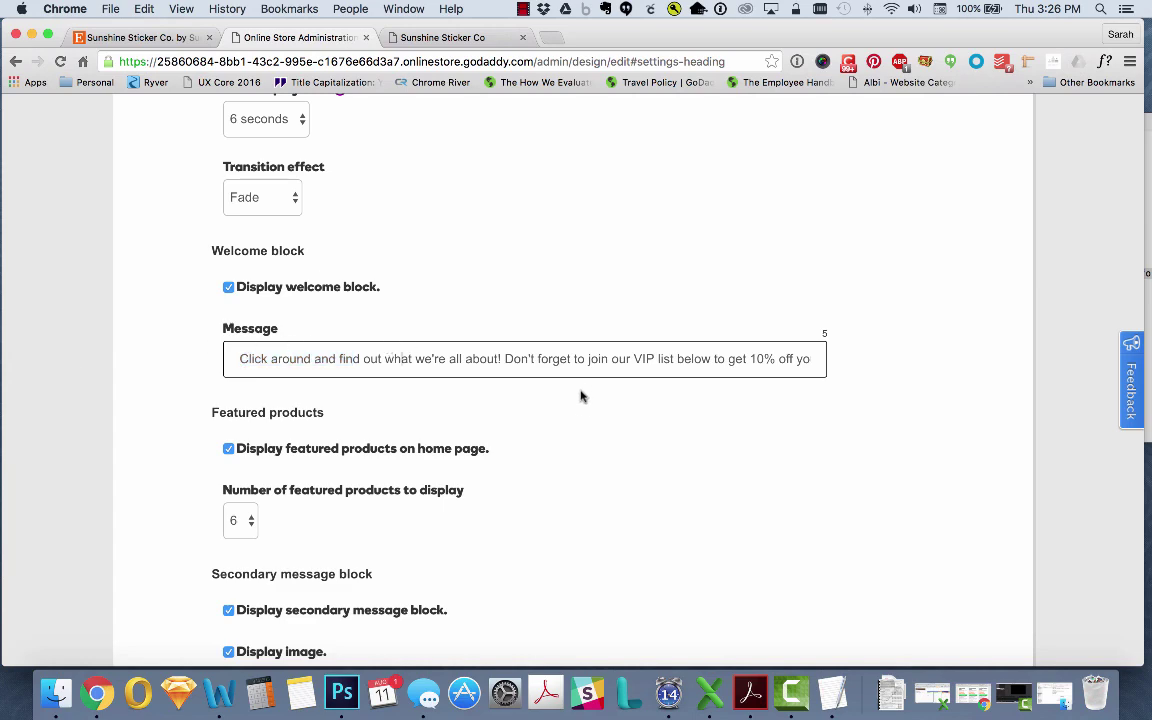
scroll(582, 400, "down", 3)
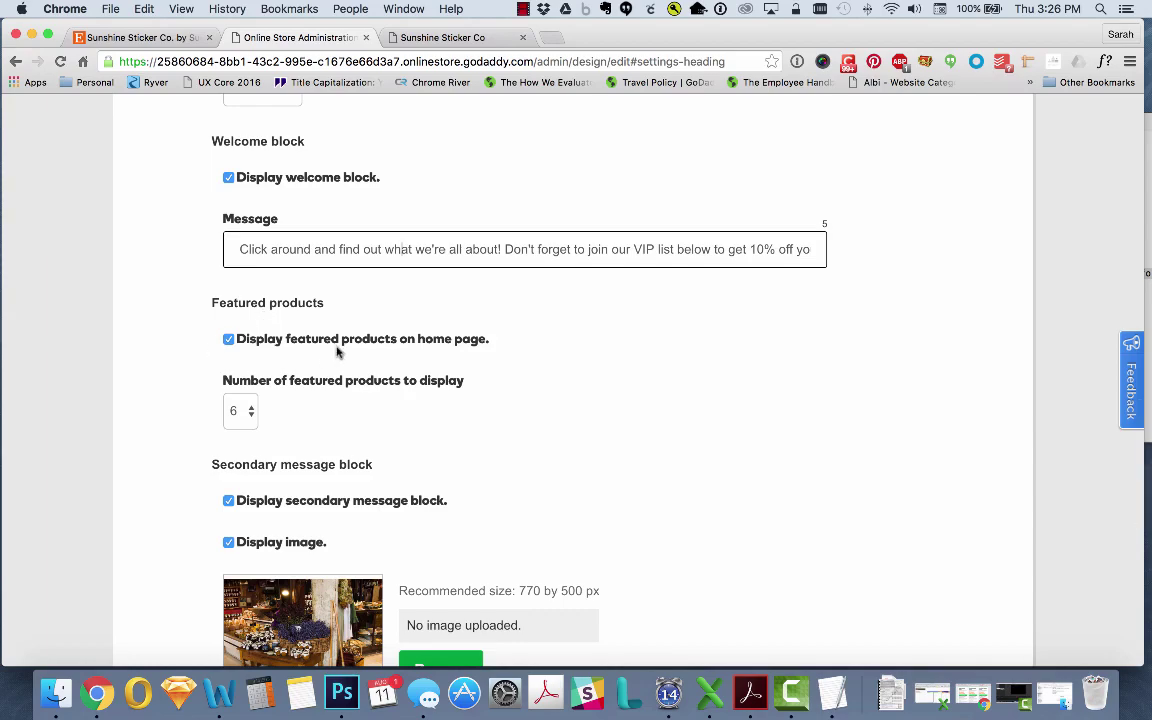
Step: Change the number of featured products on the home page from 6 to 3
left_click(157, 37)
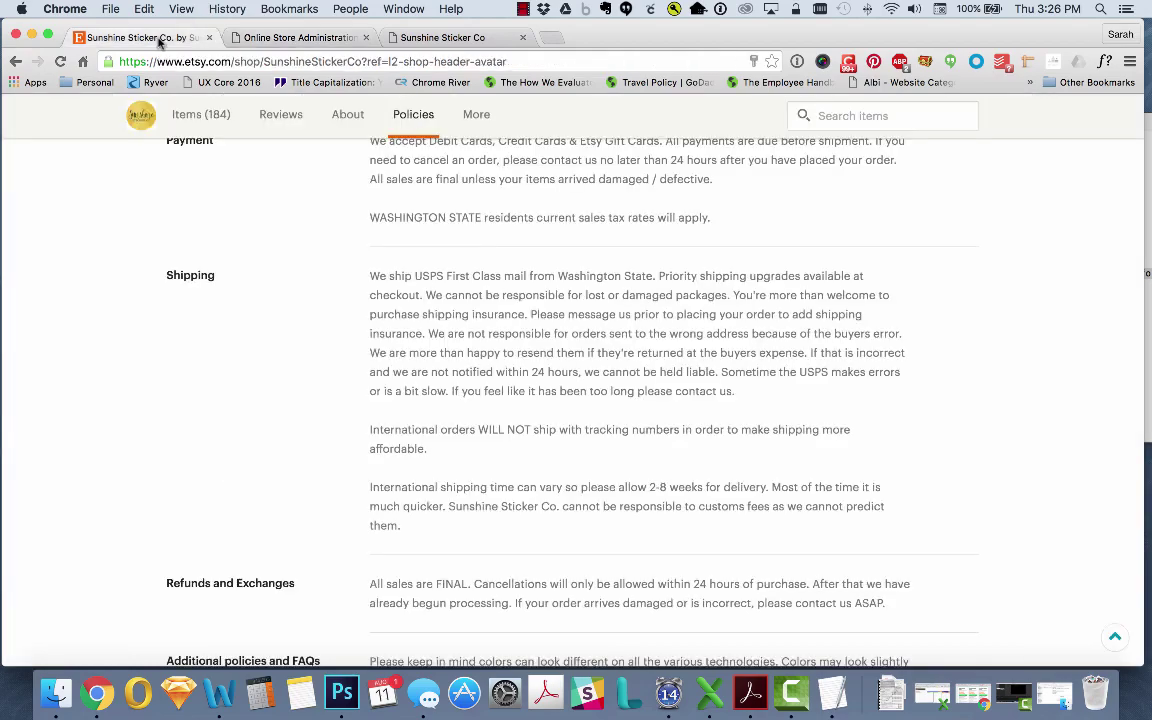
scroll(437, 340, "up", 15)
scroll(365, 428, "up", 20)
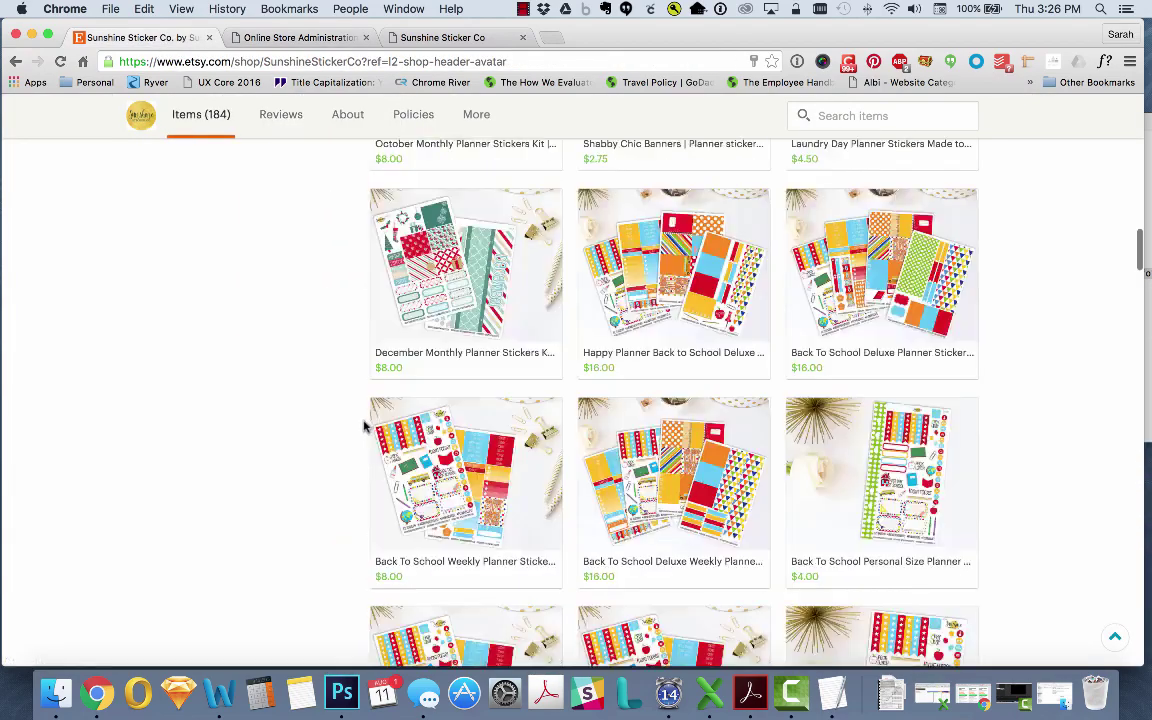
scroll(365, 428, "down", 5)
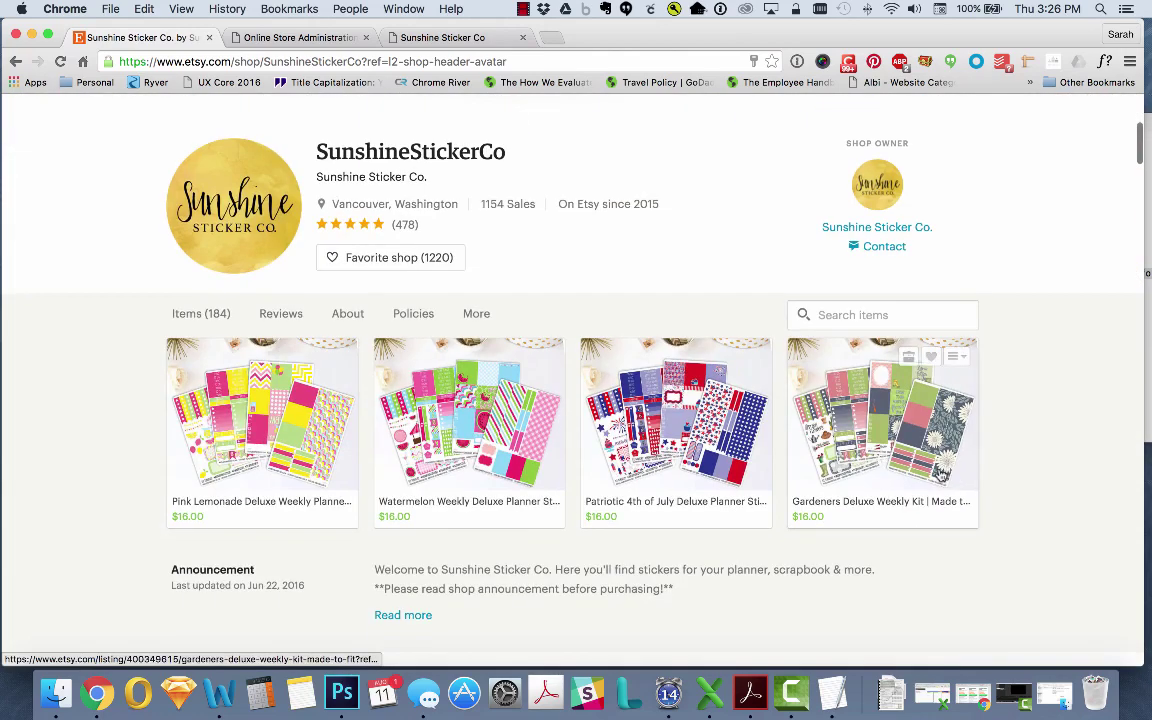
left_click(300, 37)
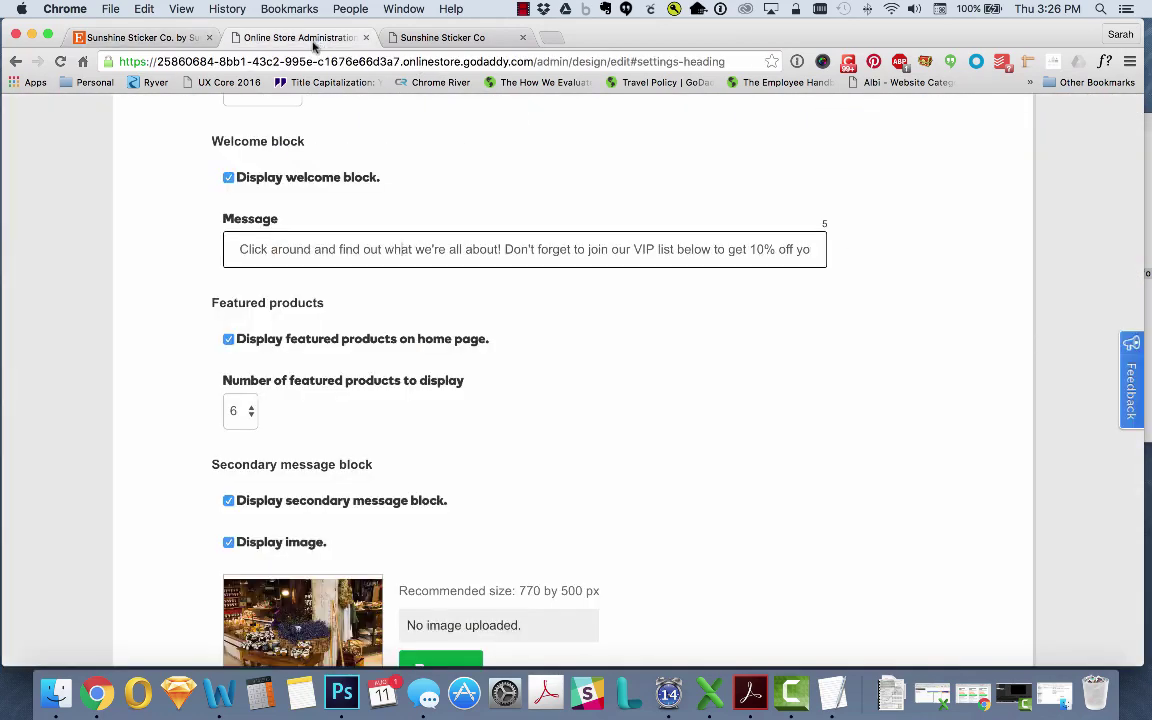
left_click(249, 411)
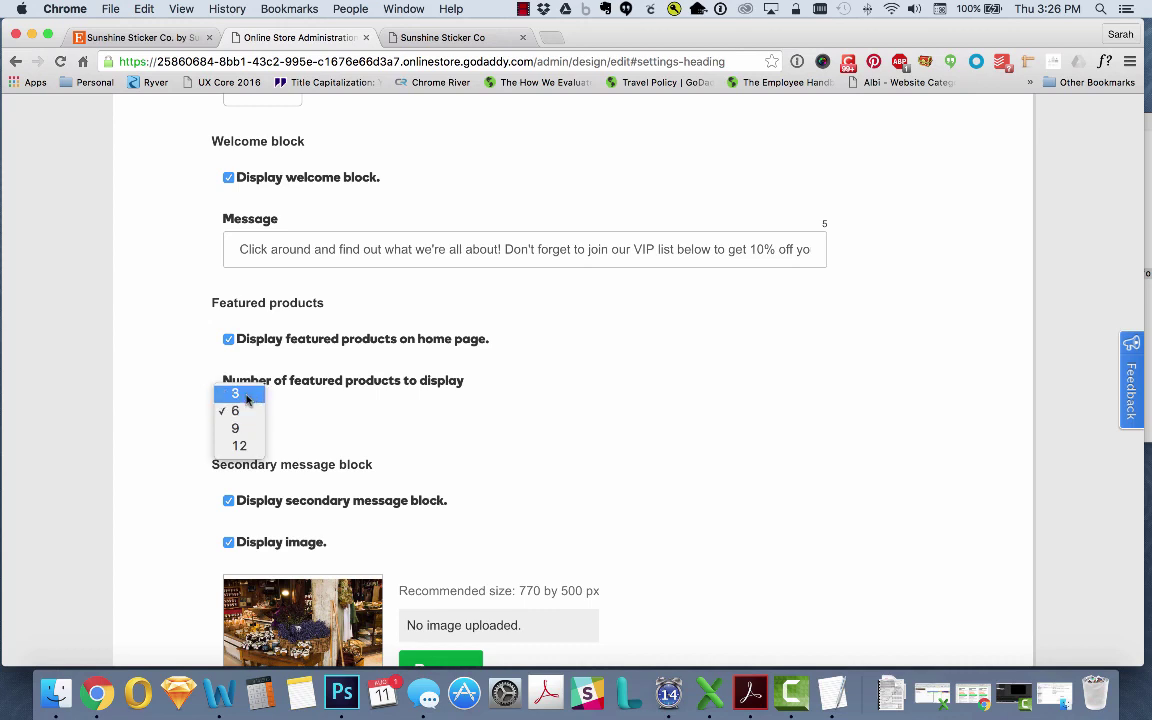
left_click(246, 399)
Step: Save My Theme Settings and view the storefront with the new flowers banner
scroll(488, 421, "down", 2)
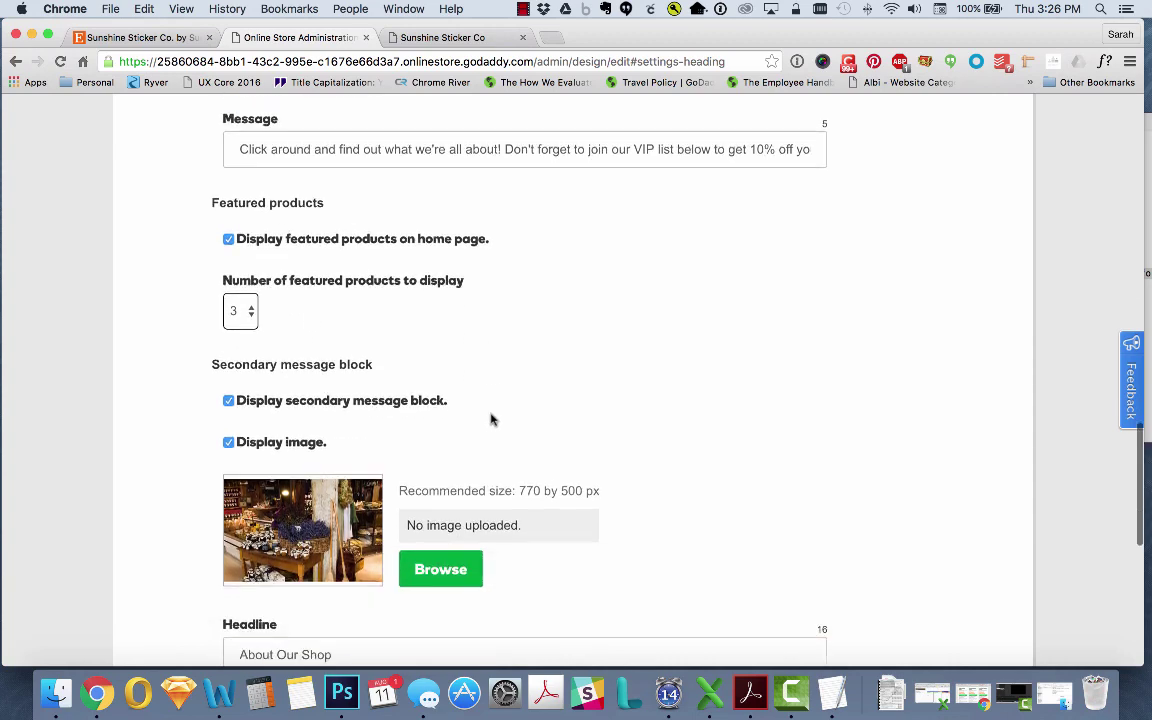
scroll(490, 420, "down", 3)
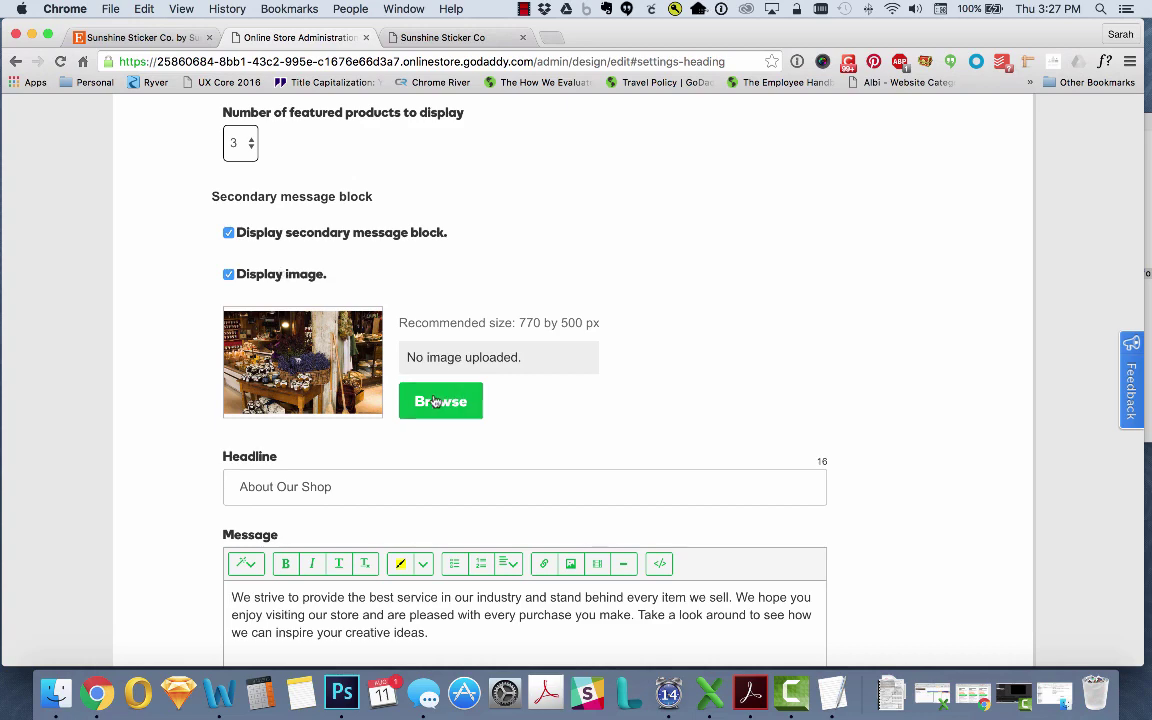
scroll(614, 342, "down", 5)
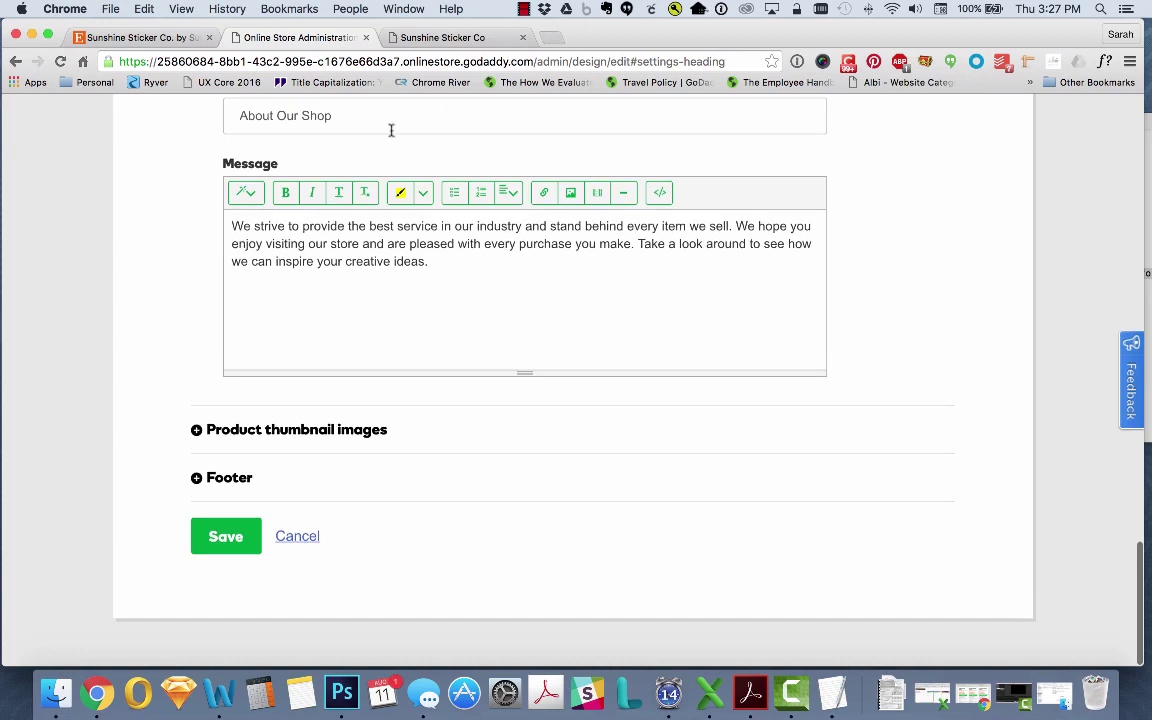
left_click(220, 541)
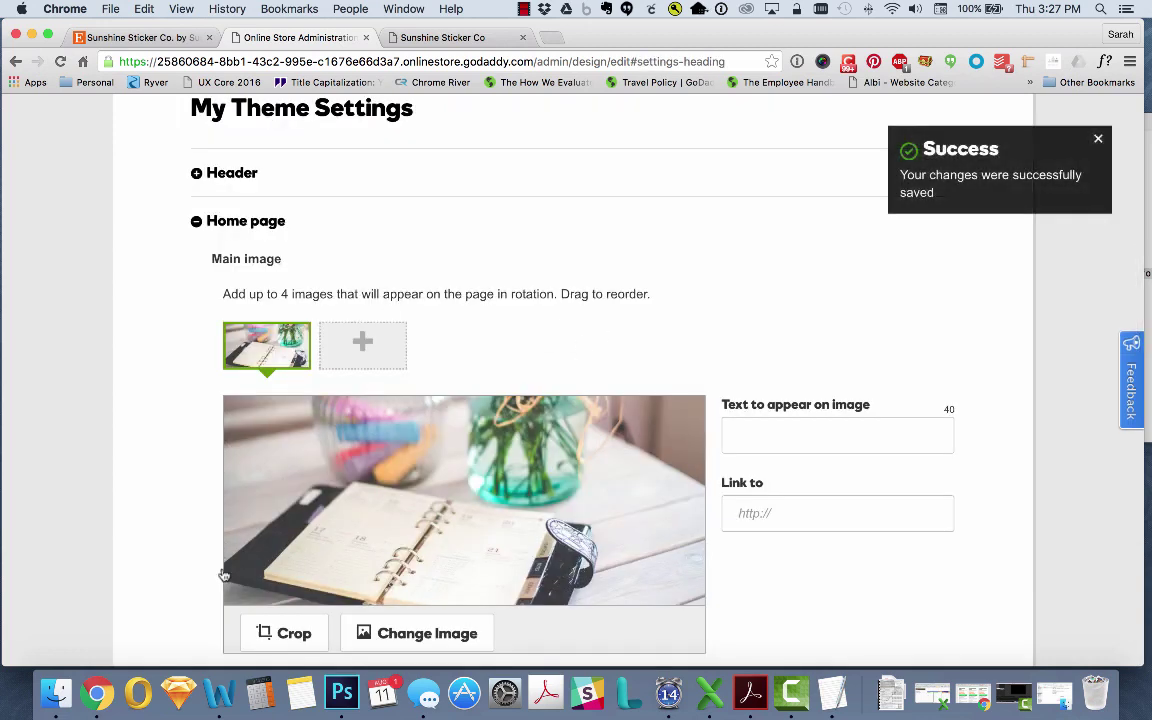
left_click(470, 38)
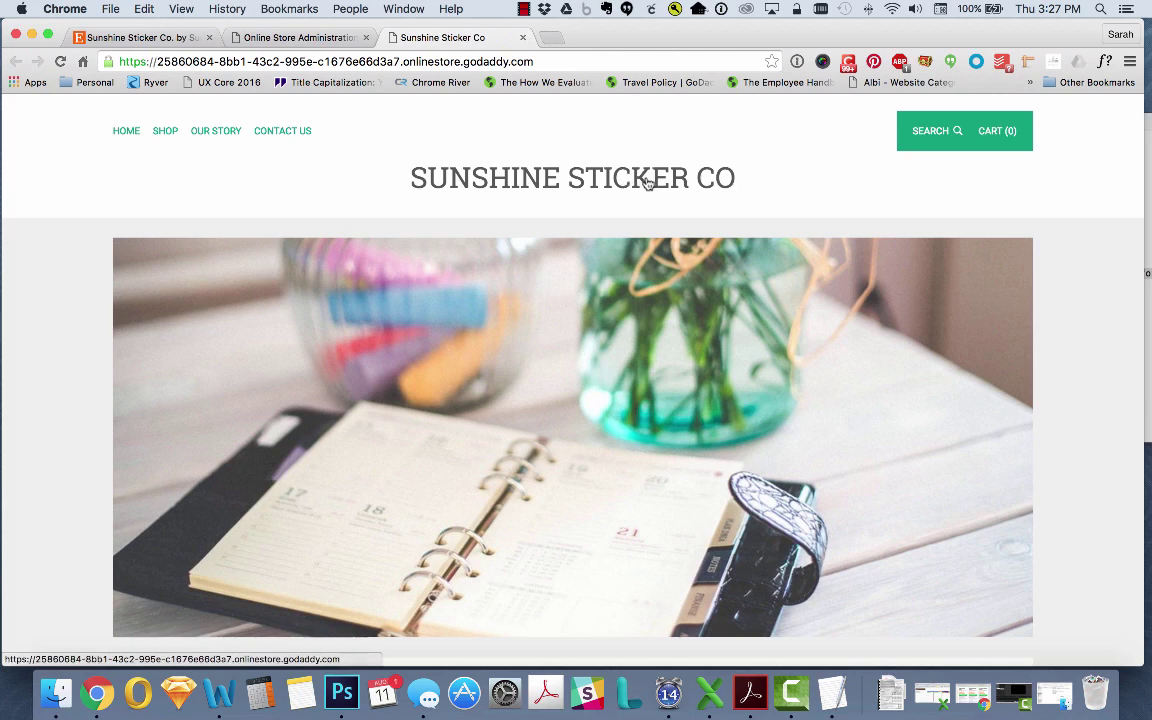
Step: Look over the storefront's VIP welcome message and About Our Shop section, then go back to theme settings
scroll(714, 231, "down", 3)
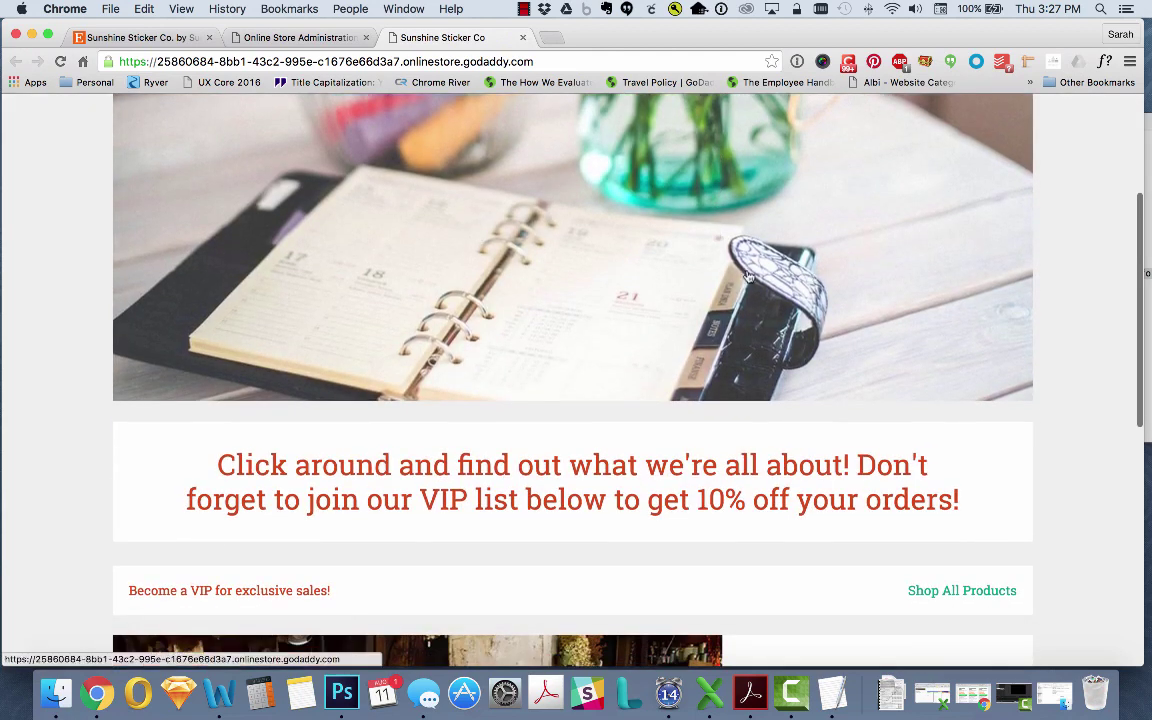
scroll(660, 220, "down", 3)
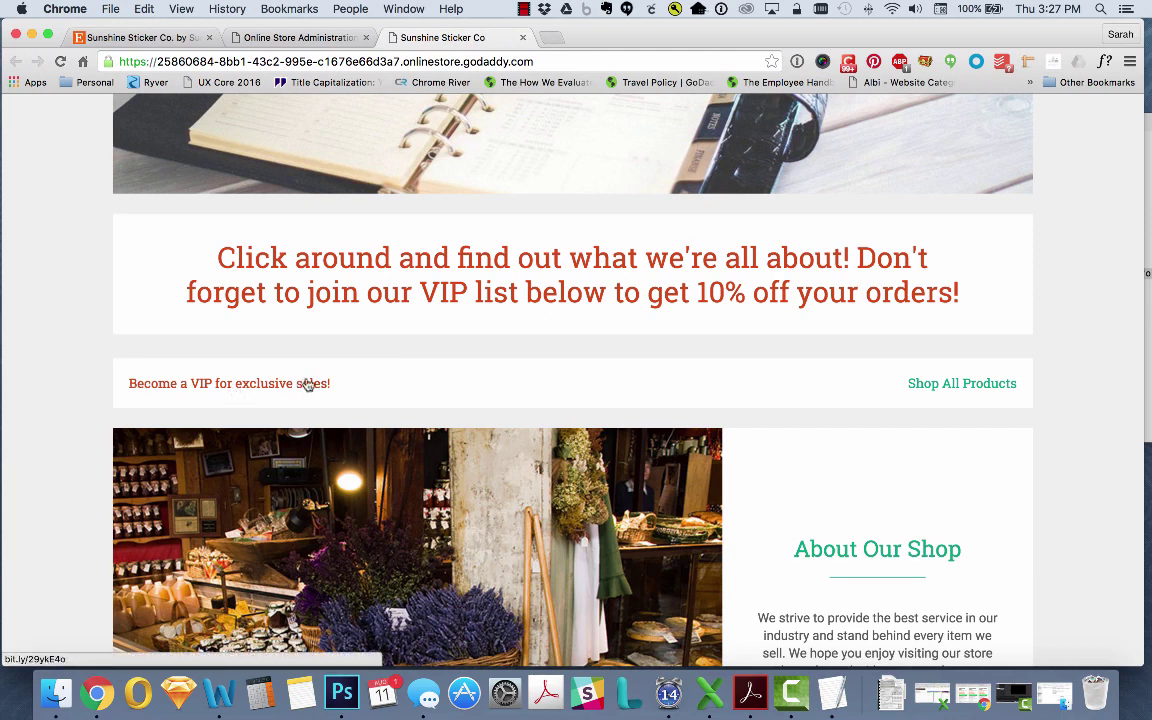
scroll(309, 385, "down", 3)
scroll(772, 296, "down", 3)
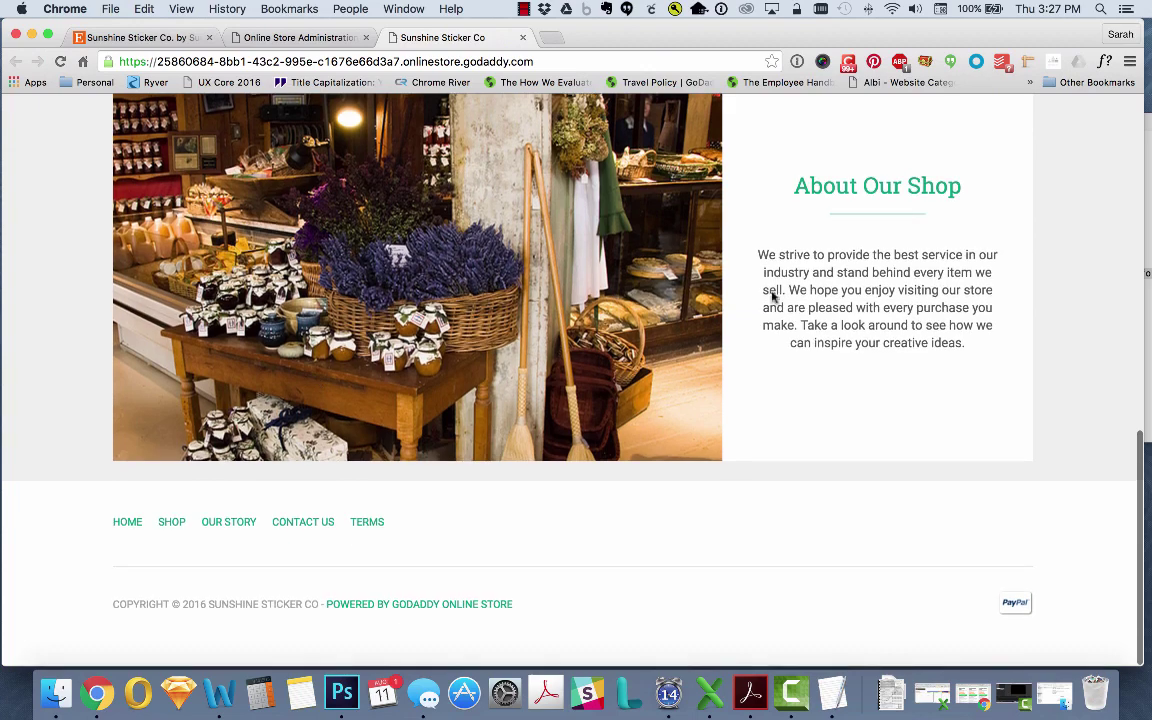
left_click(285, 40)
Step: Upload about-ashley-family.jpg as the secondary message block image and accept its crop
scroll(810, 321, "down", 10)
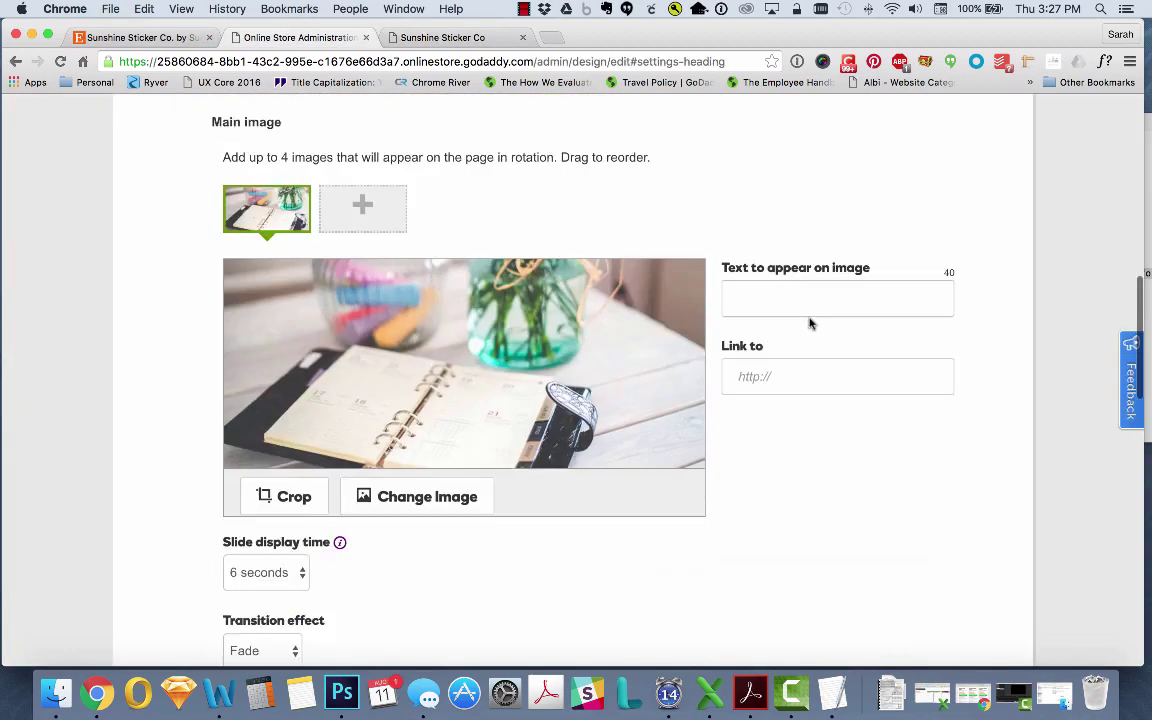
scroll(810, 321, "down", 5)
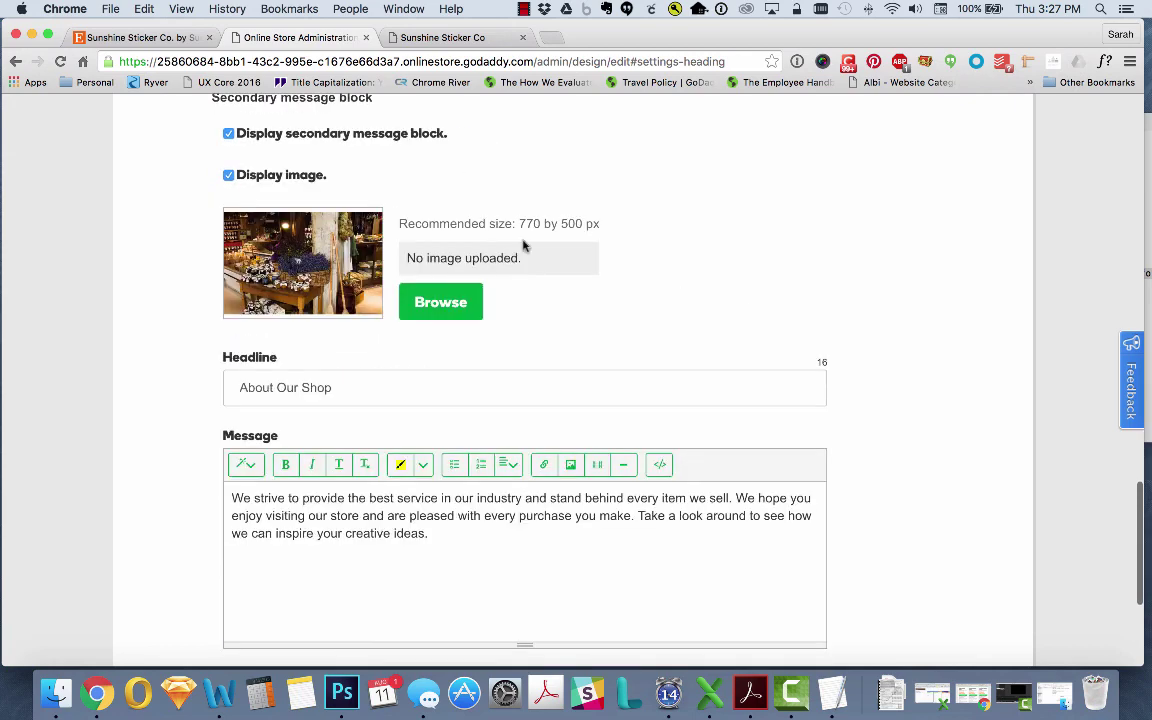
left_click(447, 306)
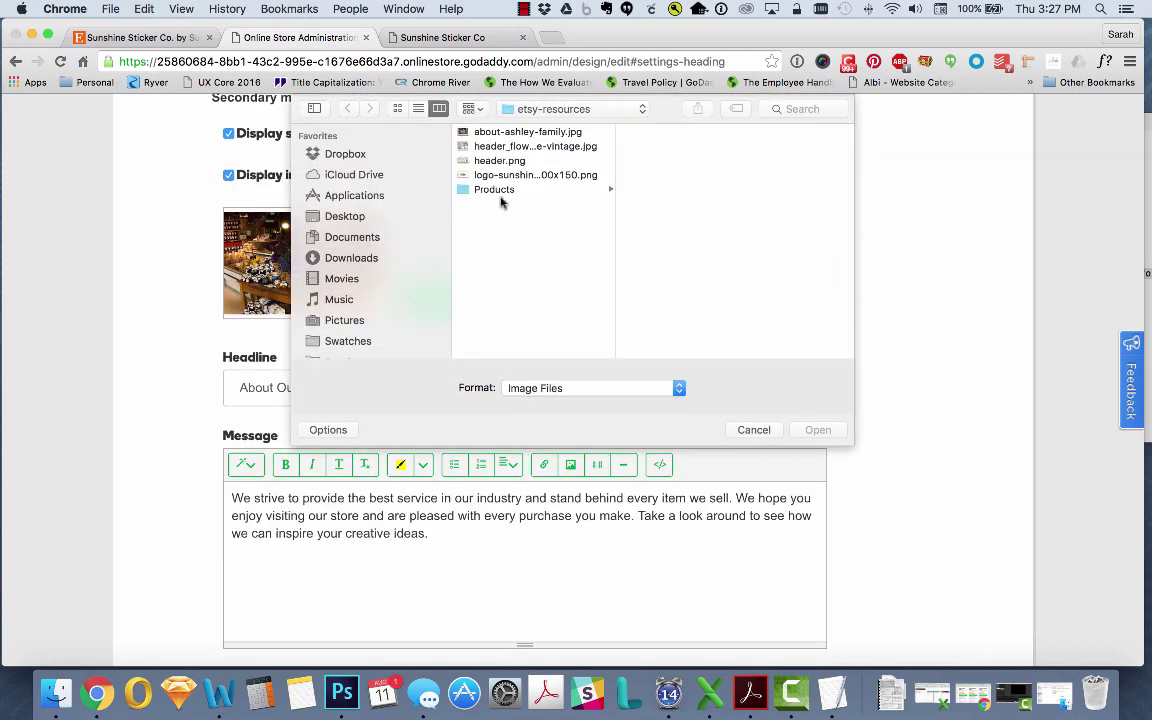
left_click(544, 133)
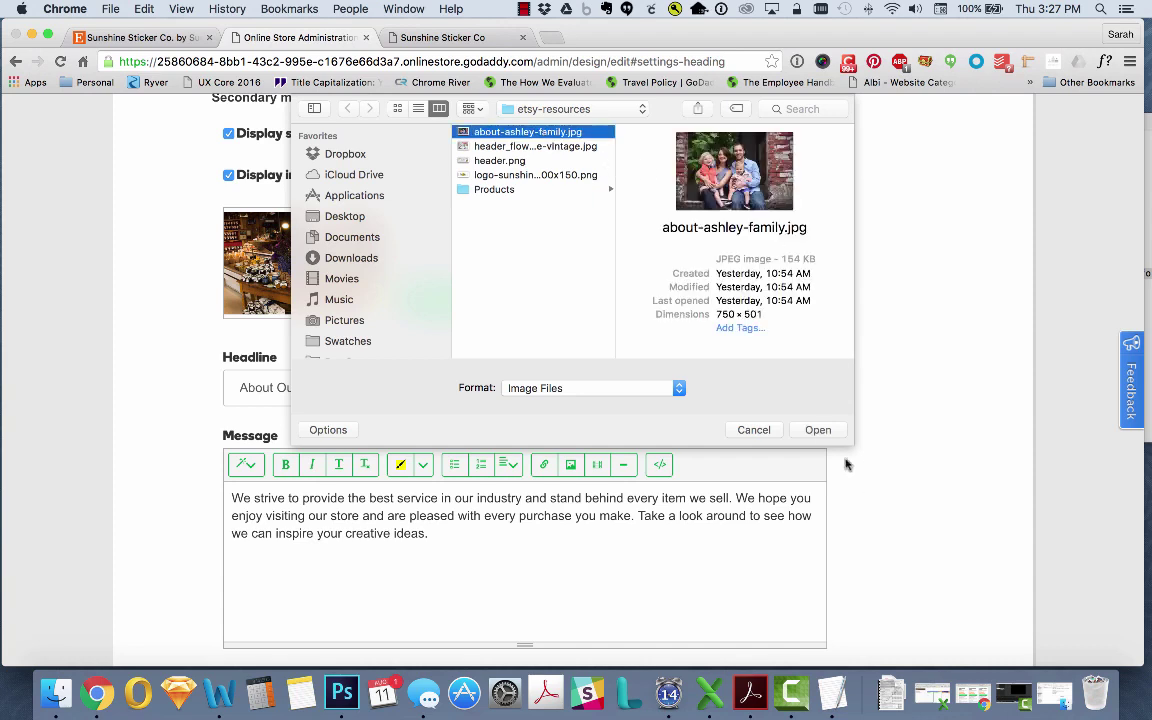
left_click(818, 430)
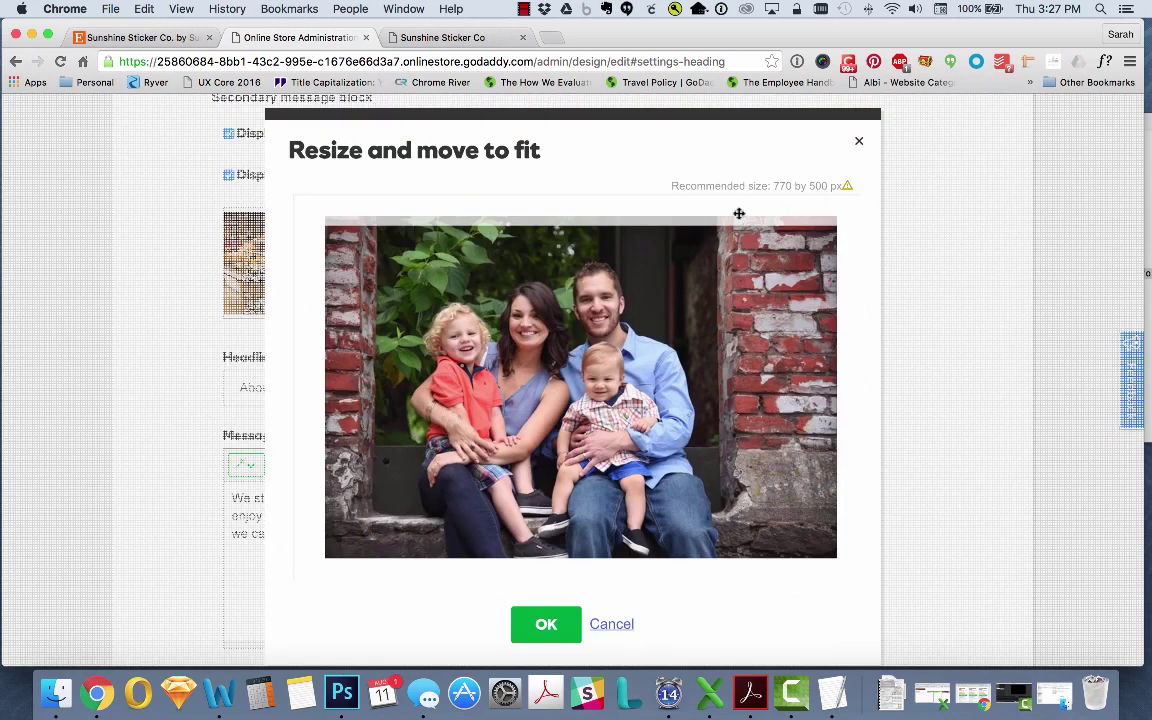
left_click(545, 623)
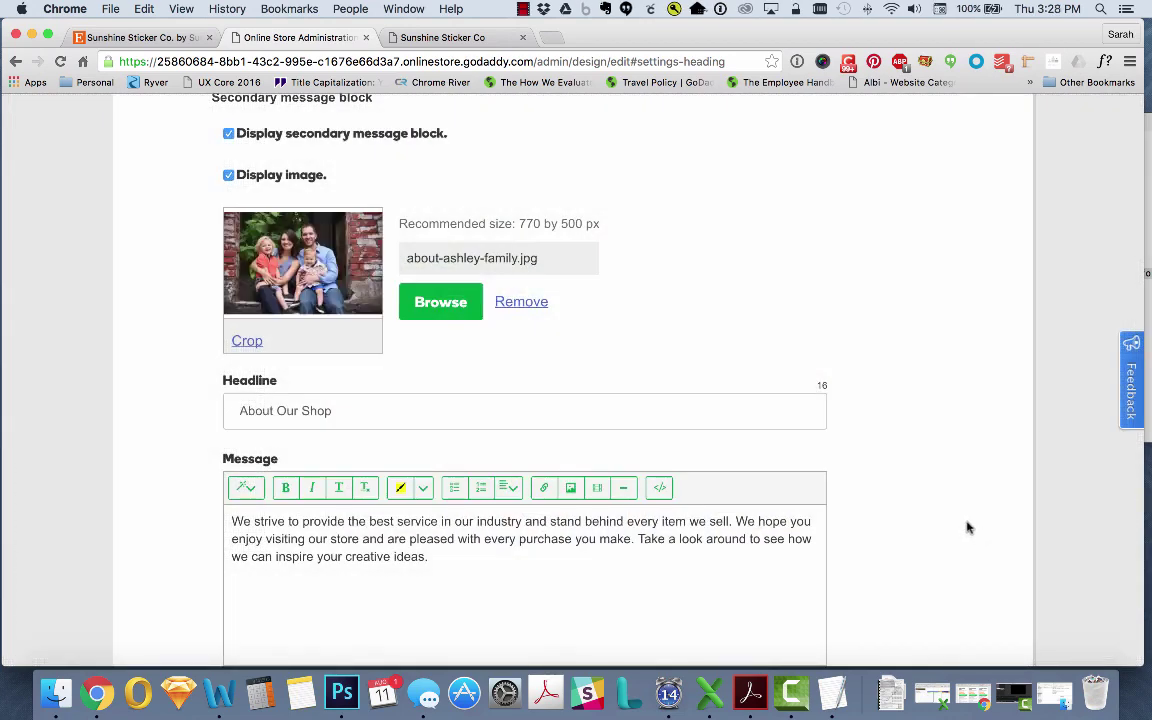
scroll(693, 340, "down", 2)
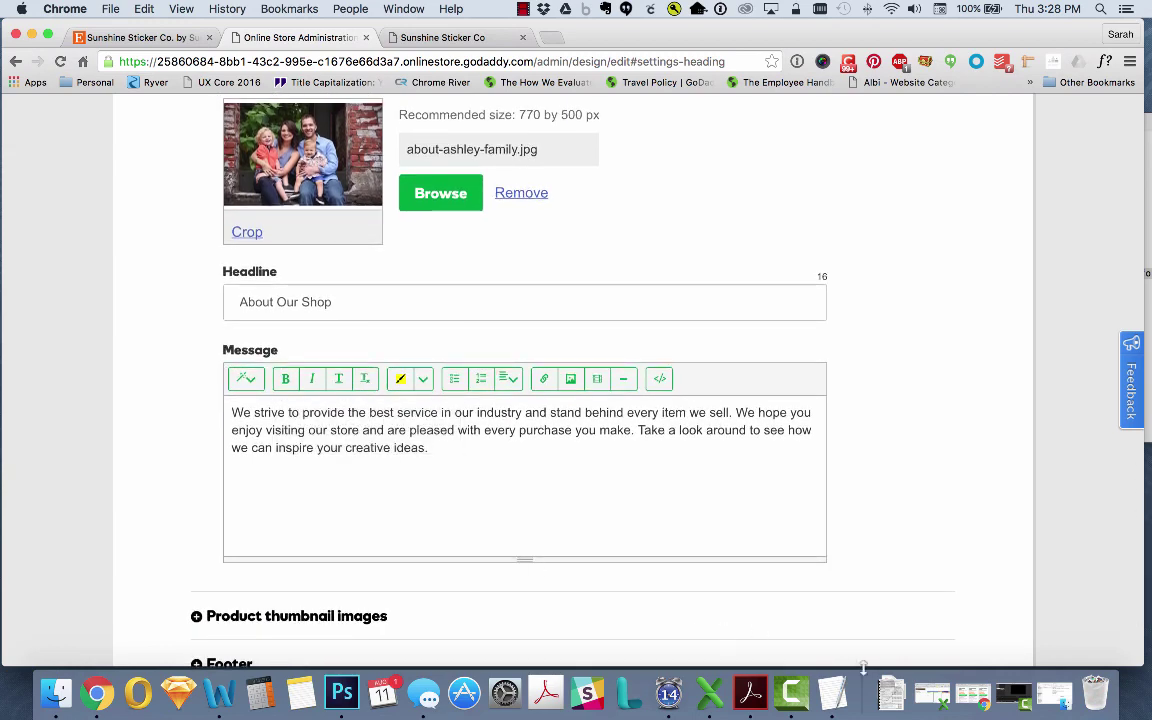
Step: Replace the About Our Shop message with the About paragraphs copied from the setup notes, and save
left_click(833, 681)
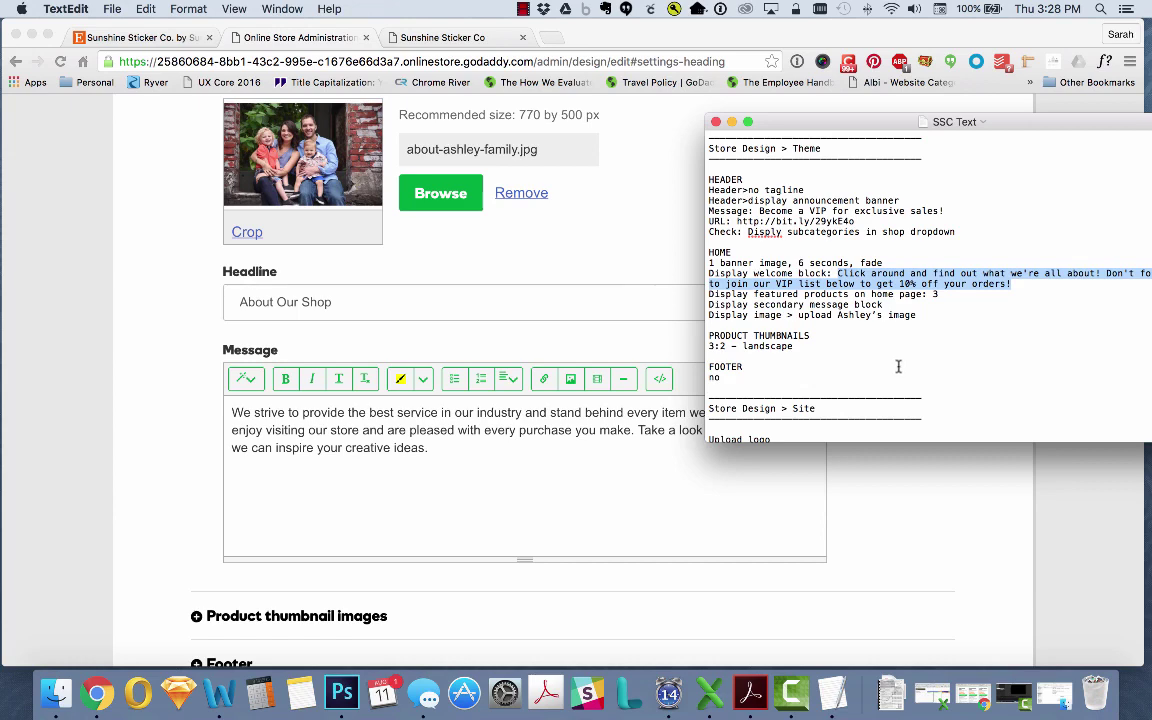
scroll(882, 362, "down", 10)
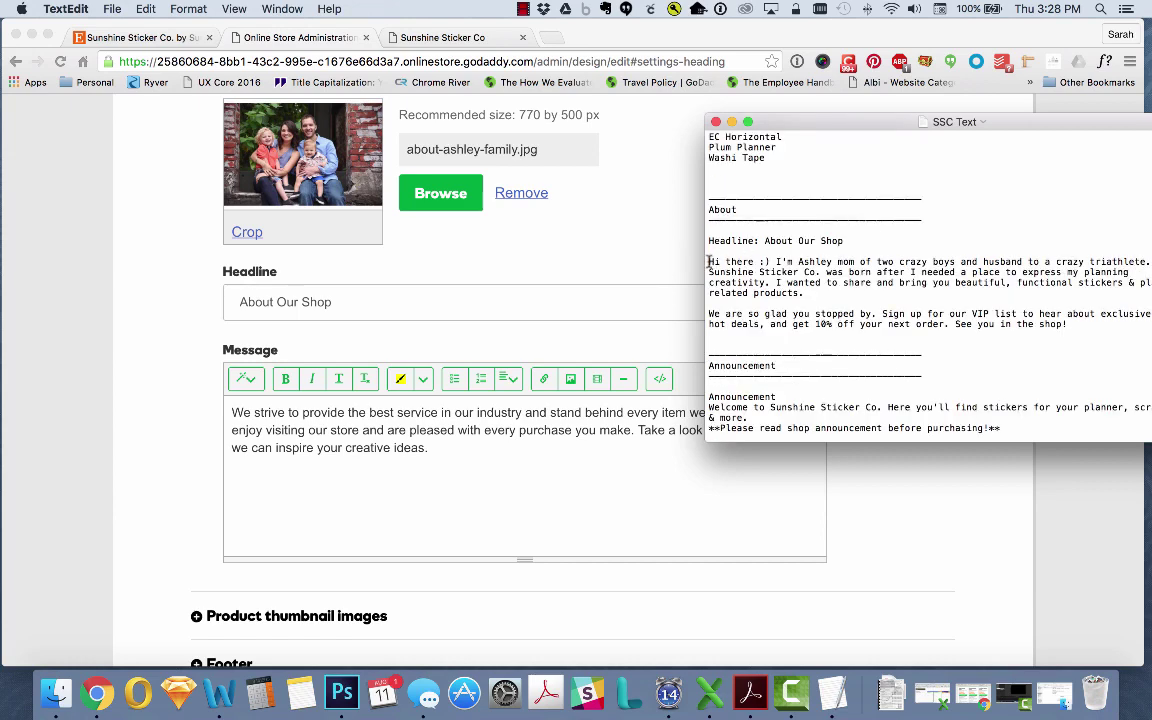
left_click_drag(709, 262, 1106, 328)
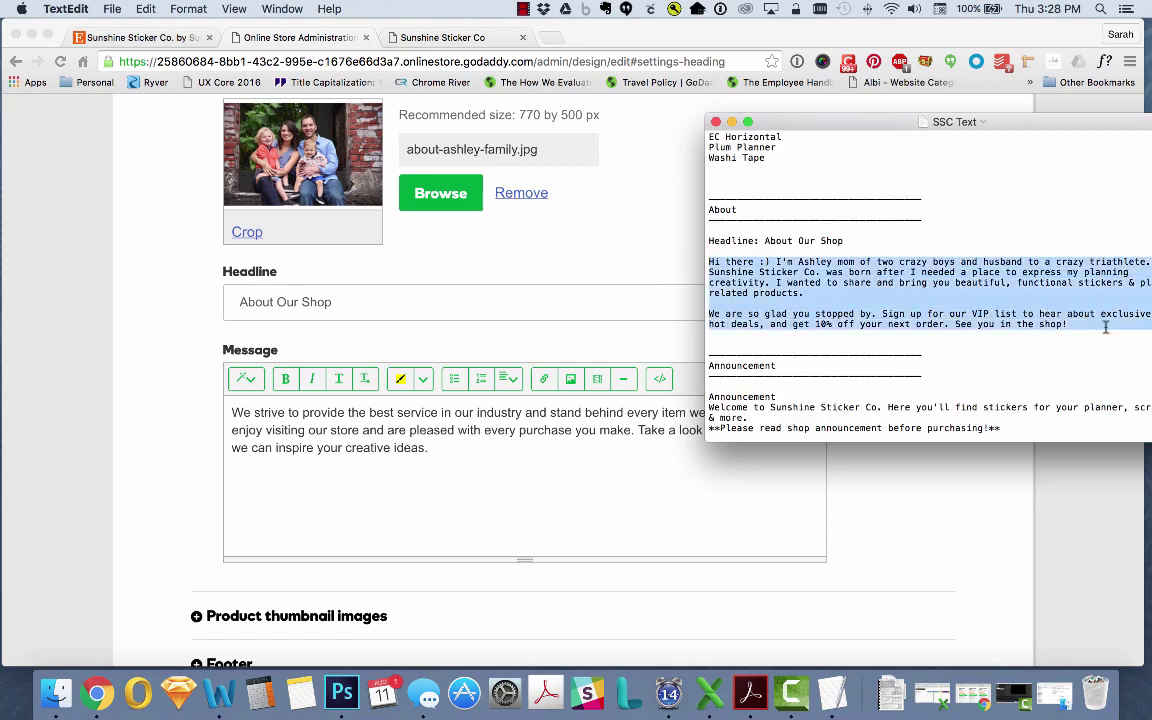
left_click(452, 458)
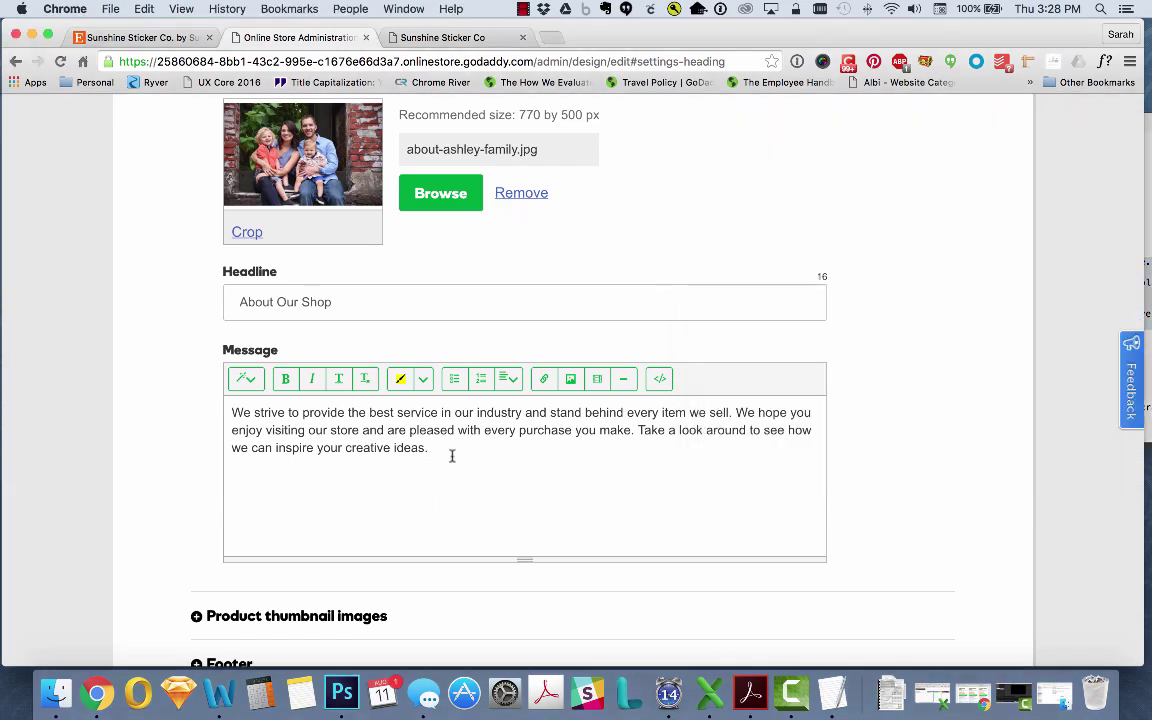
left_click_drag(452, 455, 170, 404)
type("Hi there :) I'm Ashley mom of two crazy boys and husband to a crazy triathlete. Sunshine Sticker Co. was born after I needed a place to express my planning creativity. I wanted to share and bring you beautiful, functional stickers & planner related products.  We are so glad you stopped by. Sign up for our VIP list to hear about exclusive and hot deals, and get 10% off your next order. See you in the shop!")
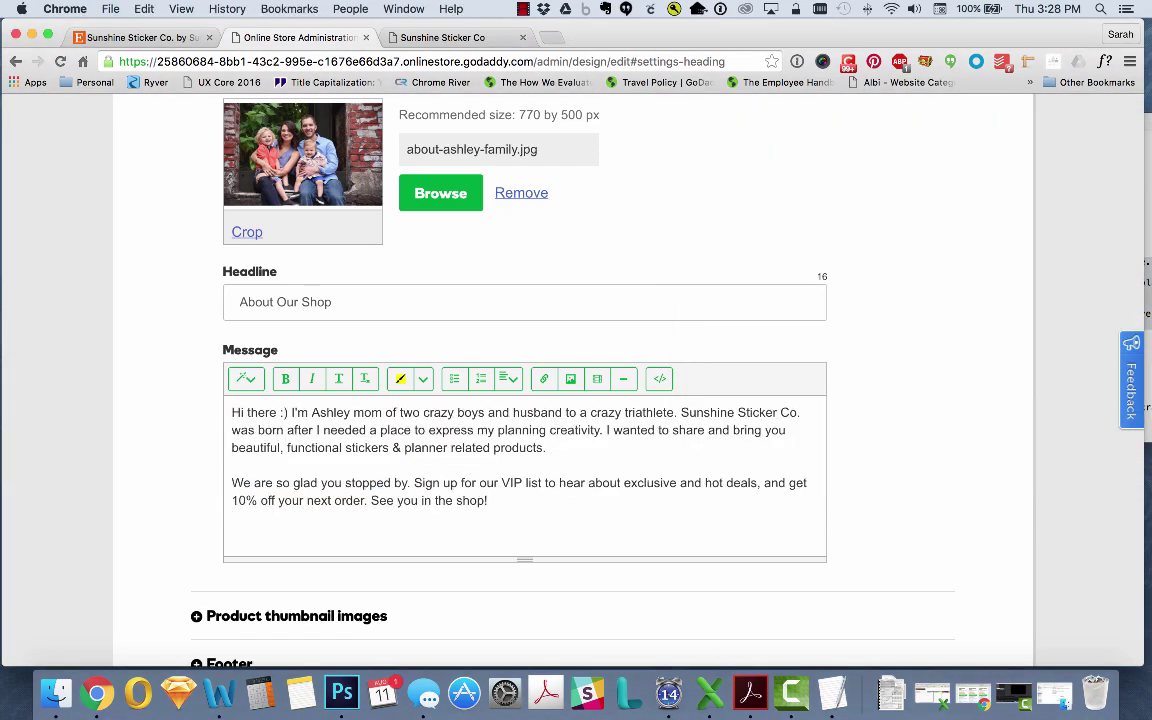
scroll(551, 491, "down", 3)
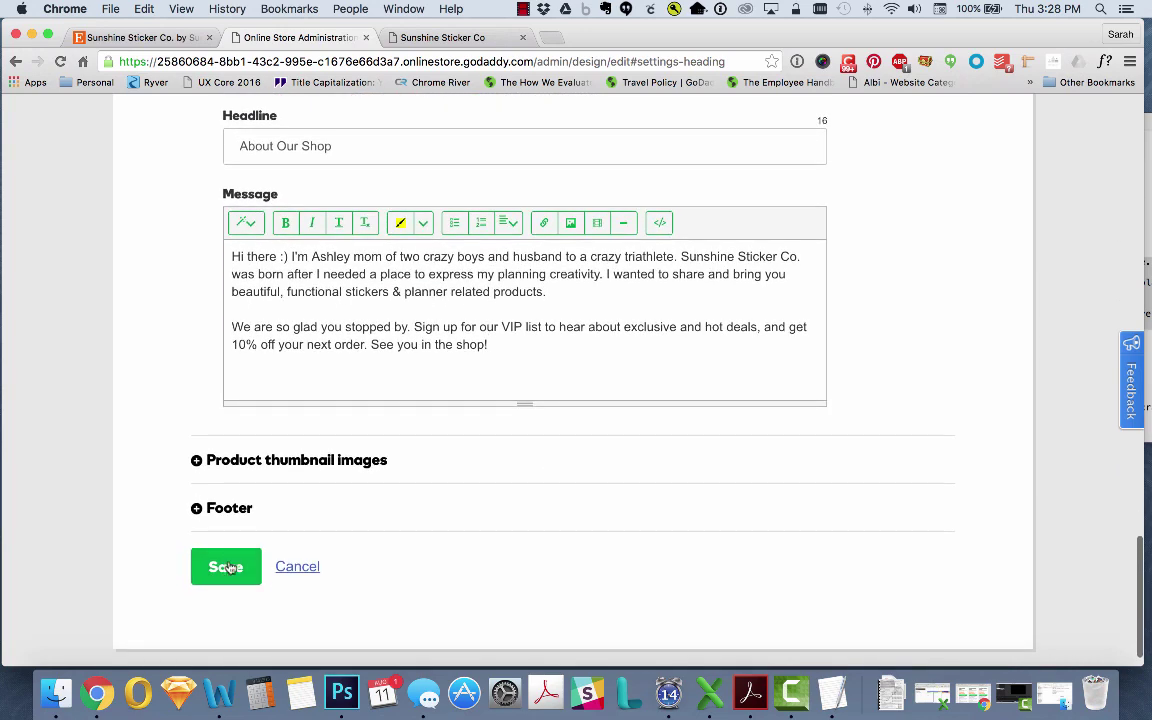
left_click(224, 566)
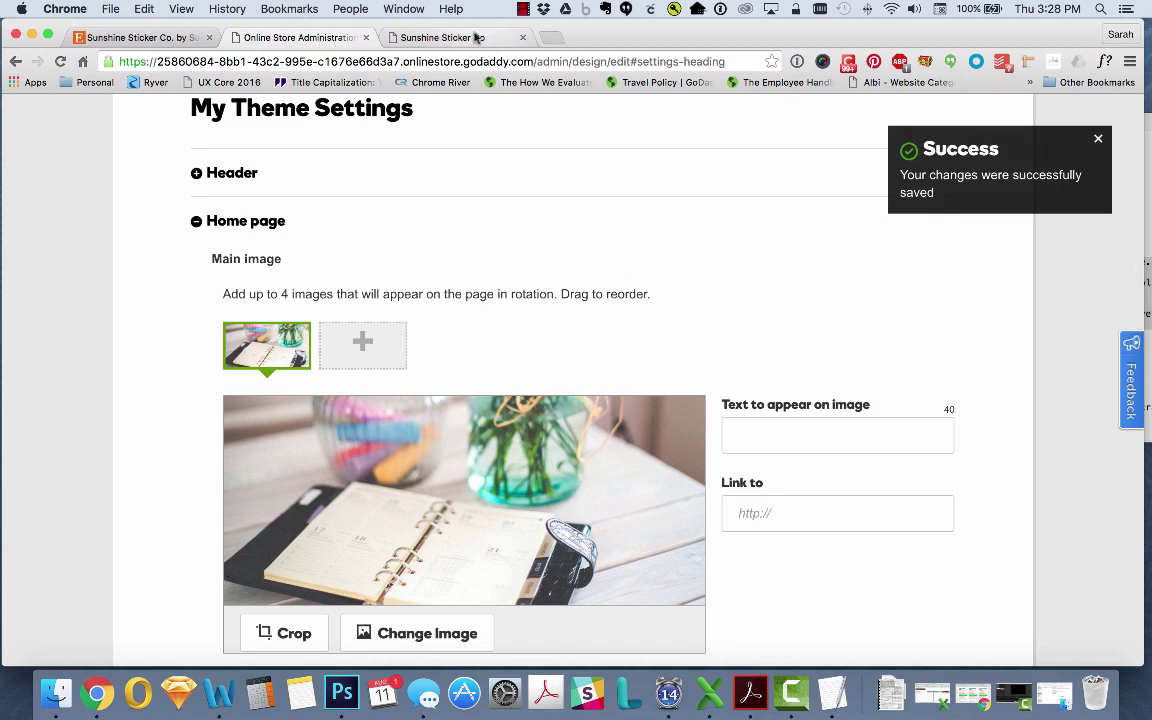
Step: Reload the live store and scroll through it to see the new family-photo About section
left_click(432, 37)
left_click(620, 60)
key("Return")
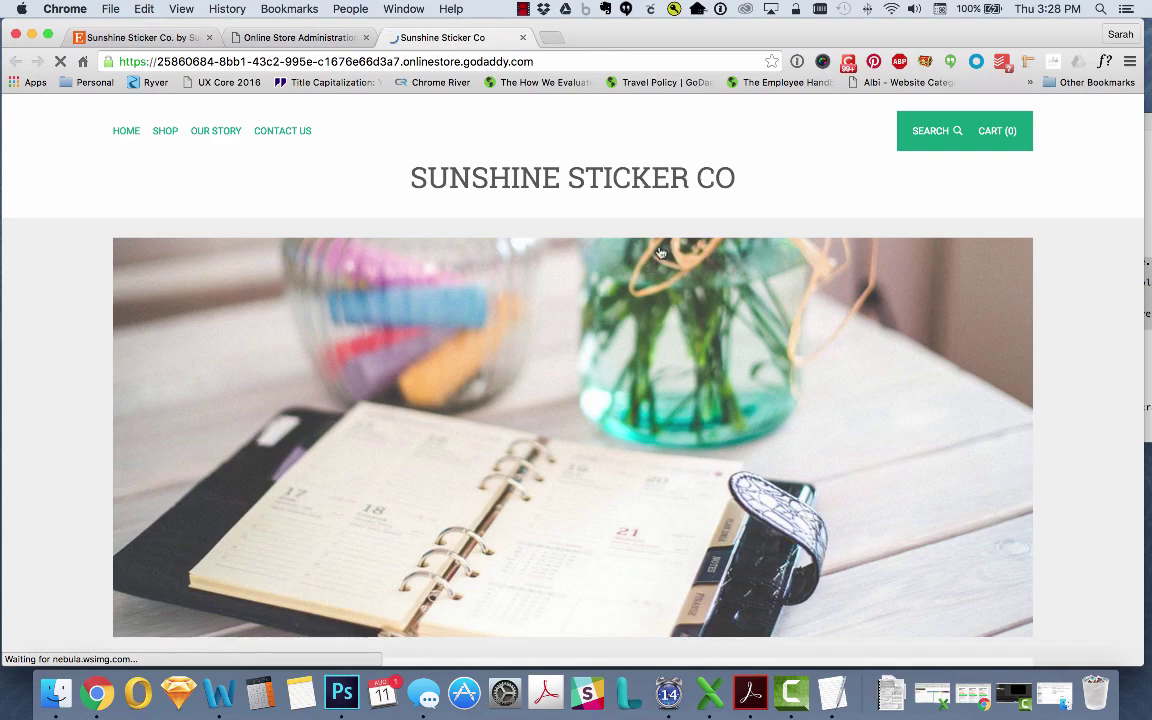
scroll(663, 249, "down", 10)
scroll(665, 248, "down", 3)
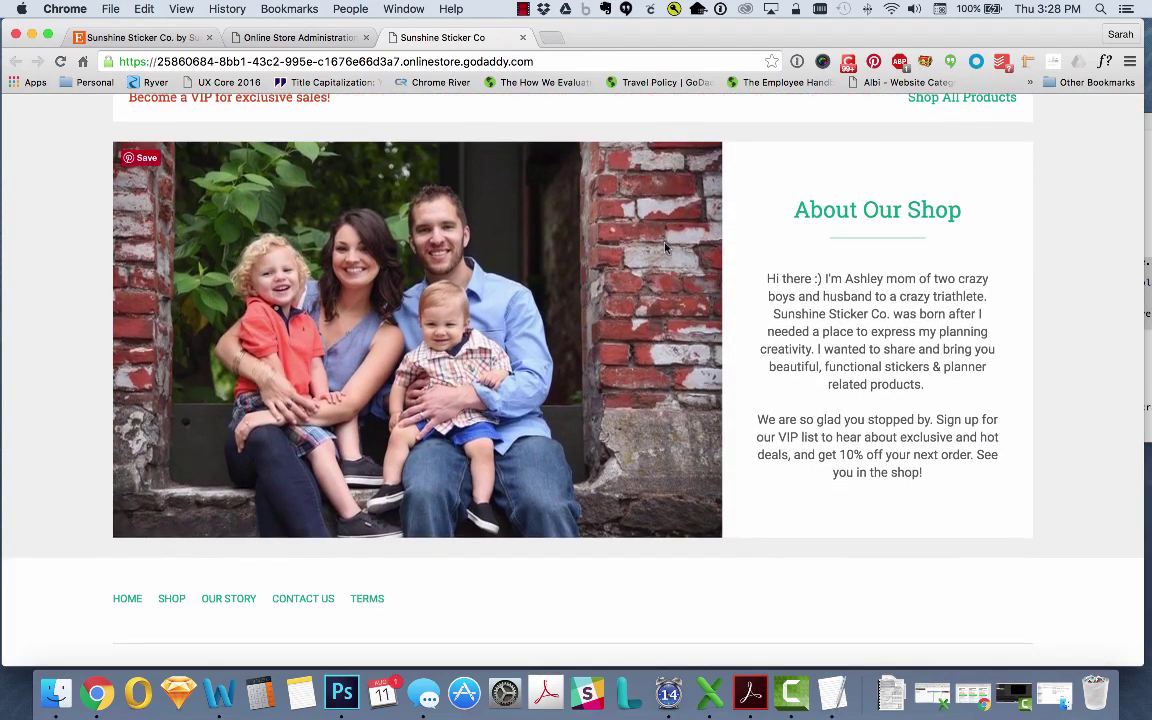
scroll(665, 248, "up", 2)
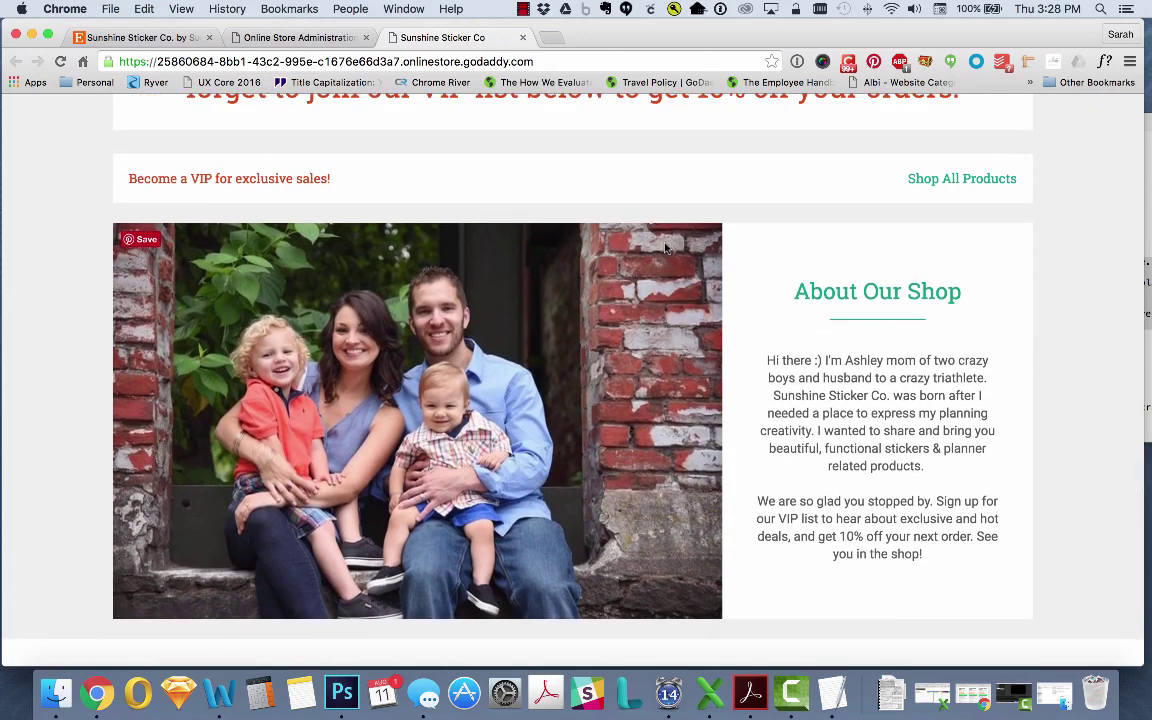
scroll(665, 248, "up", 11)
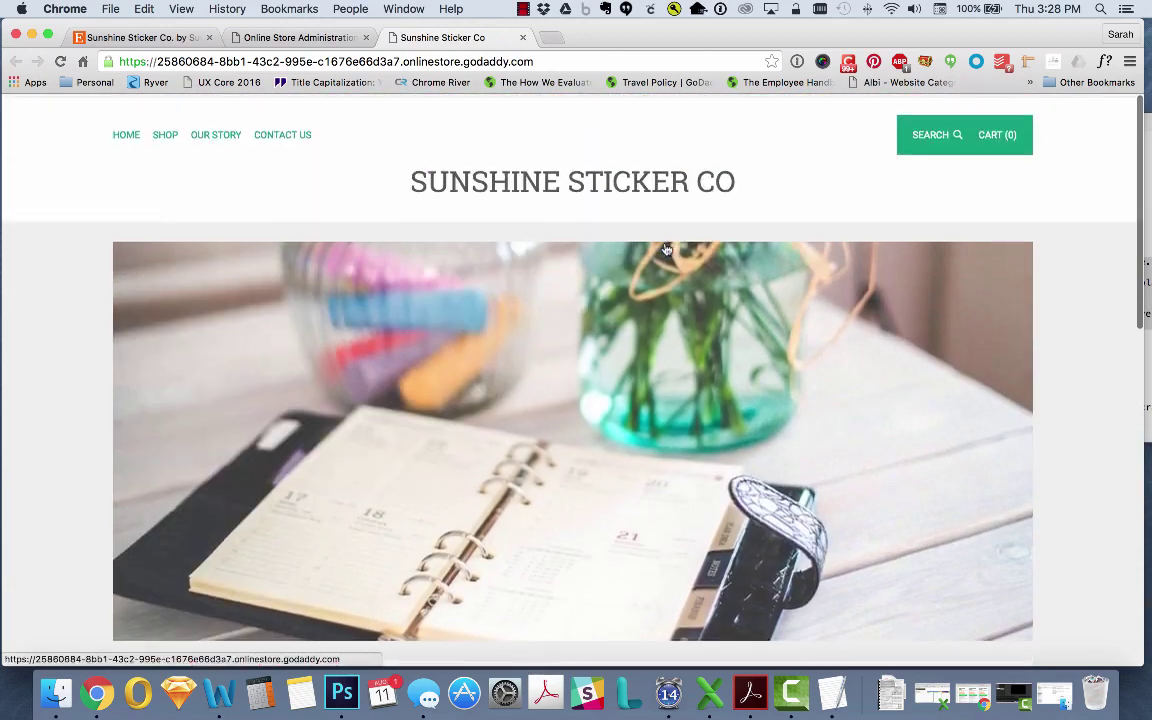
Step: Back in theme settings, collapse Home page and expand Product thumbnail images, showing 1:1 - Square
left_click(300, 36)
scroll(433, 279, "down", 15)
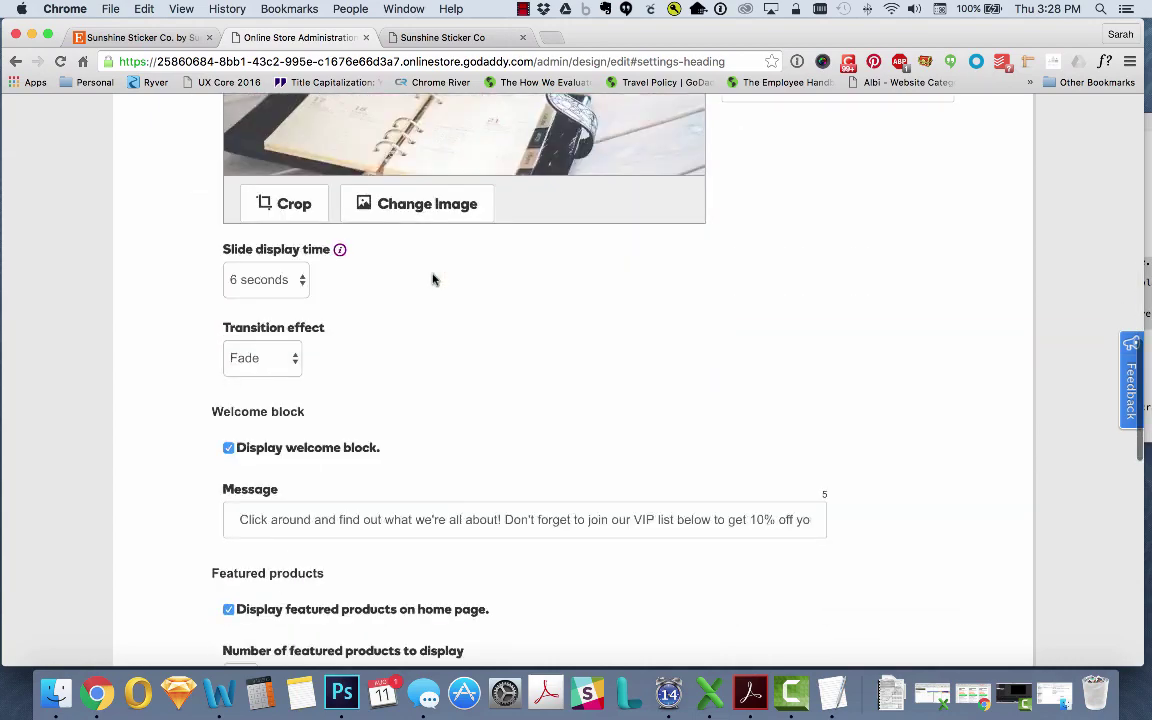
scroll(438, 263, "down", 4)
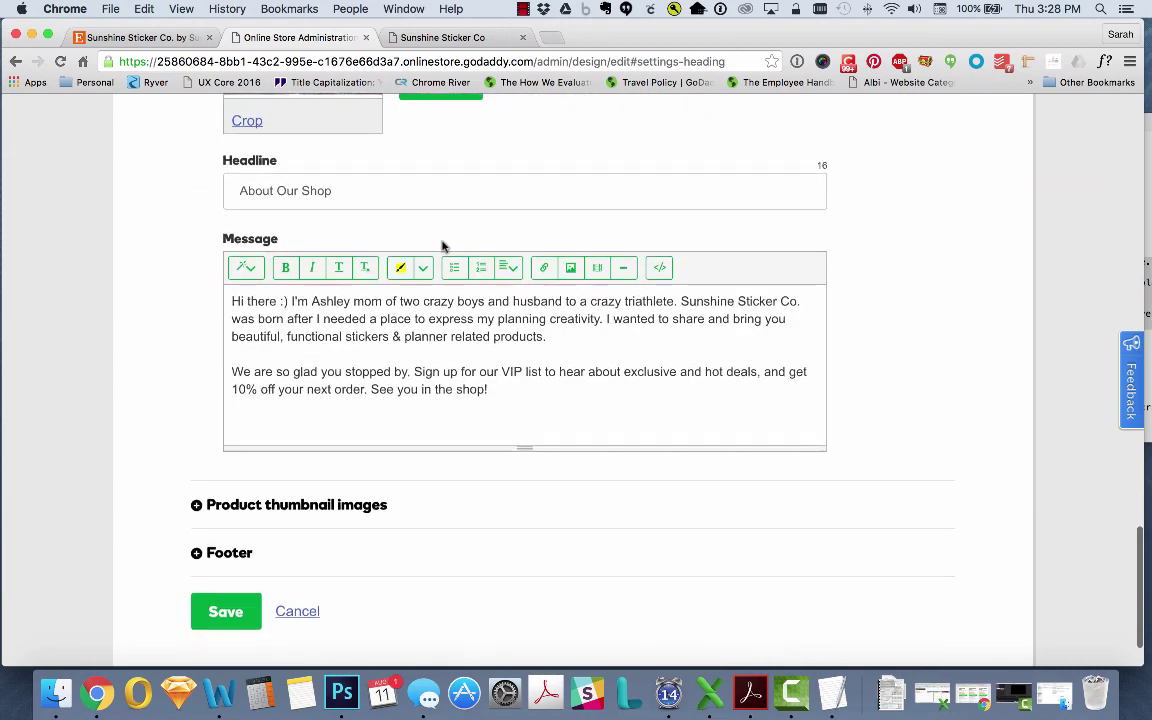
scroll(443, 244, "up", 20)
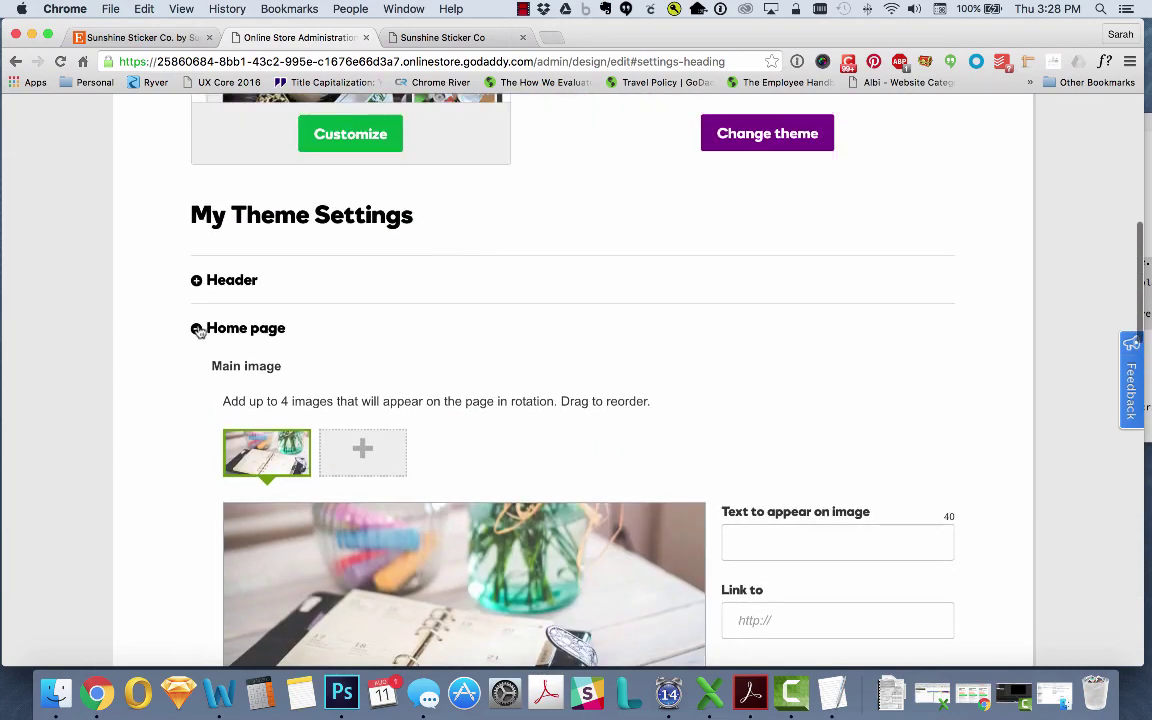
left_click(197, 329)
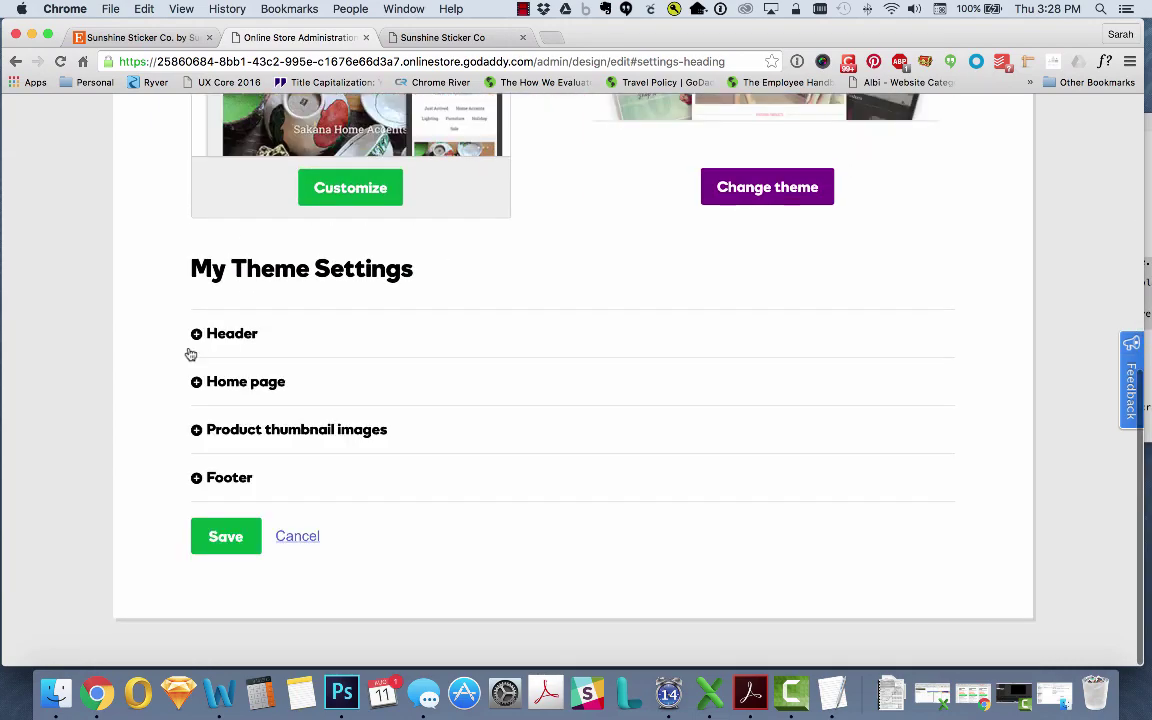
left_click(197, 431)
scroll(494, 380, "down", 2)
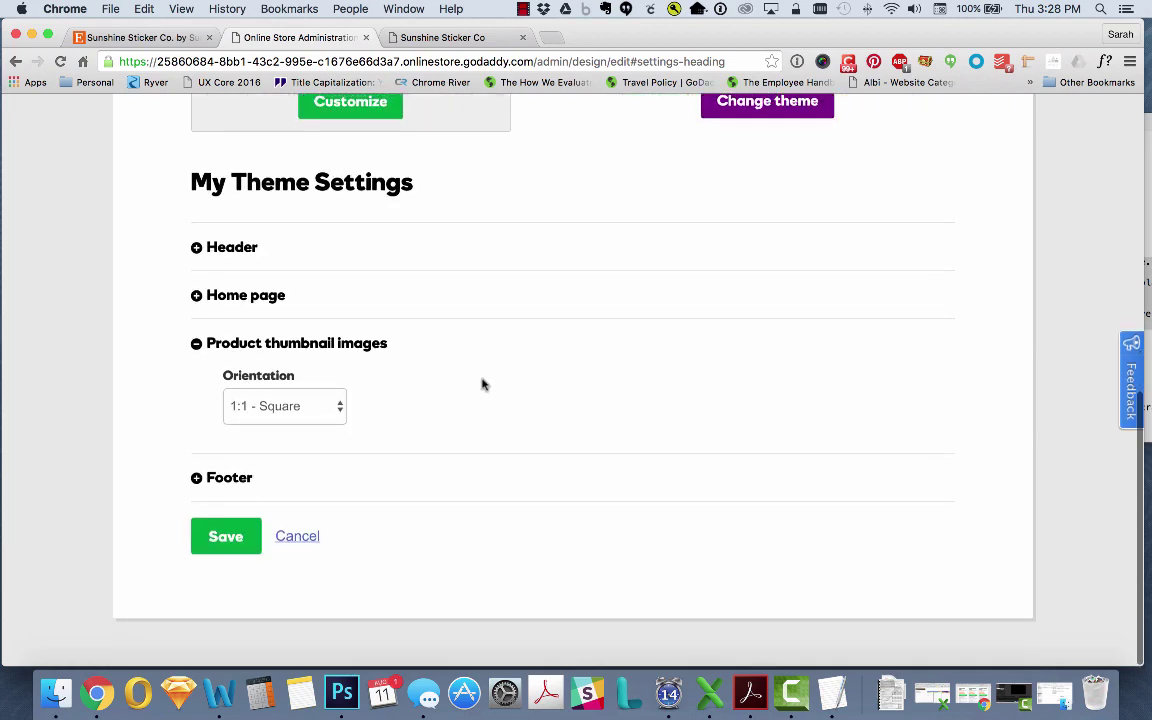
Step: Open the $2.75 Vegetable Planner Stickers listing on Etsy and view its second photo
left_click(111, 38)
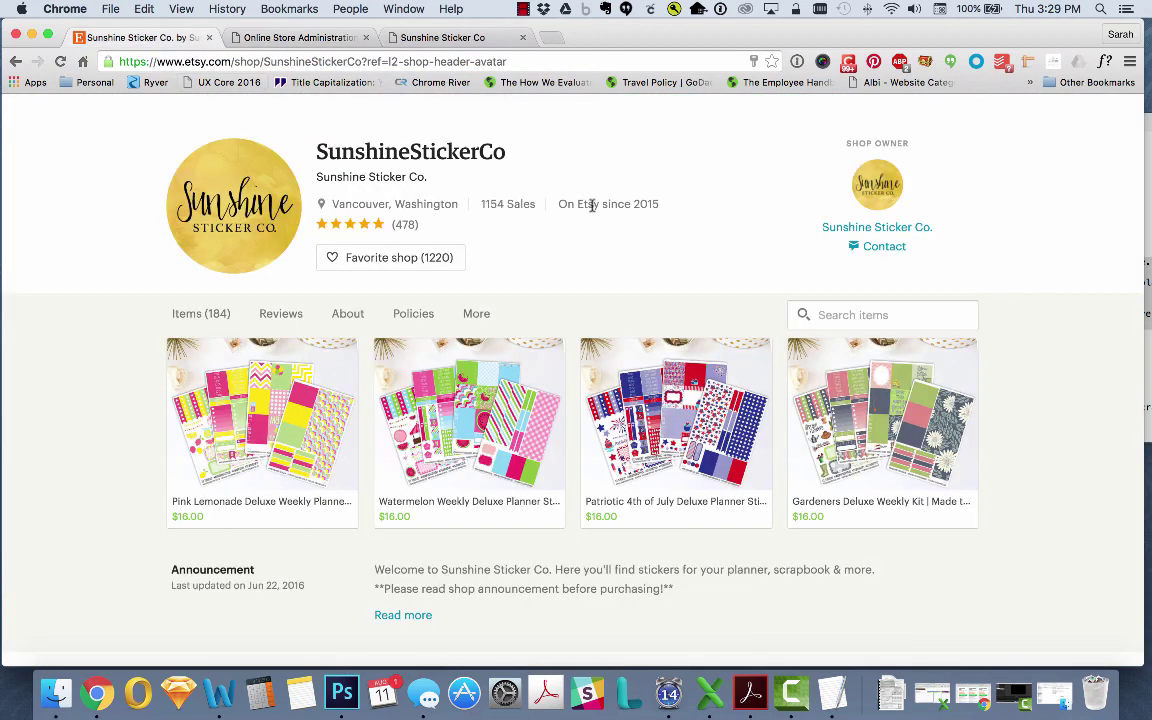
scroll(592, 205, "down", 5)
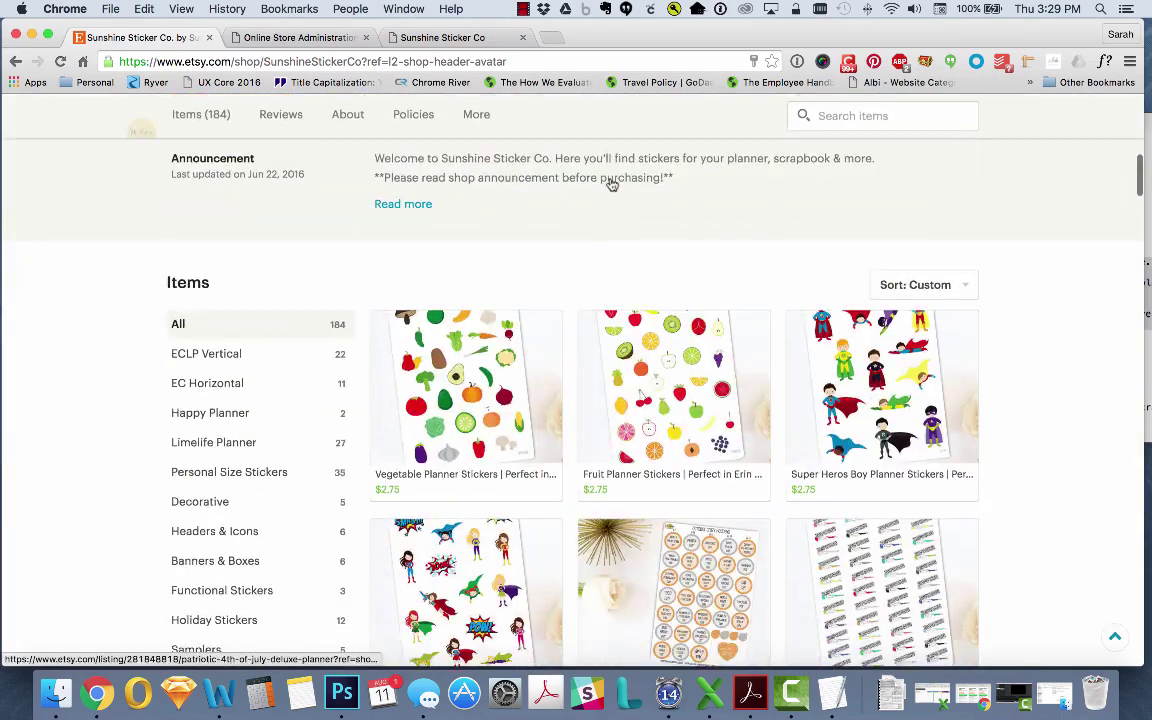
scroll(600, 190, "down", 1)
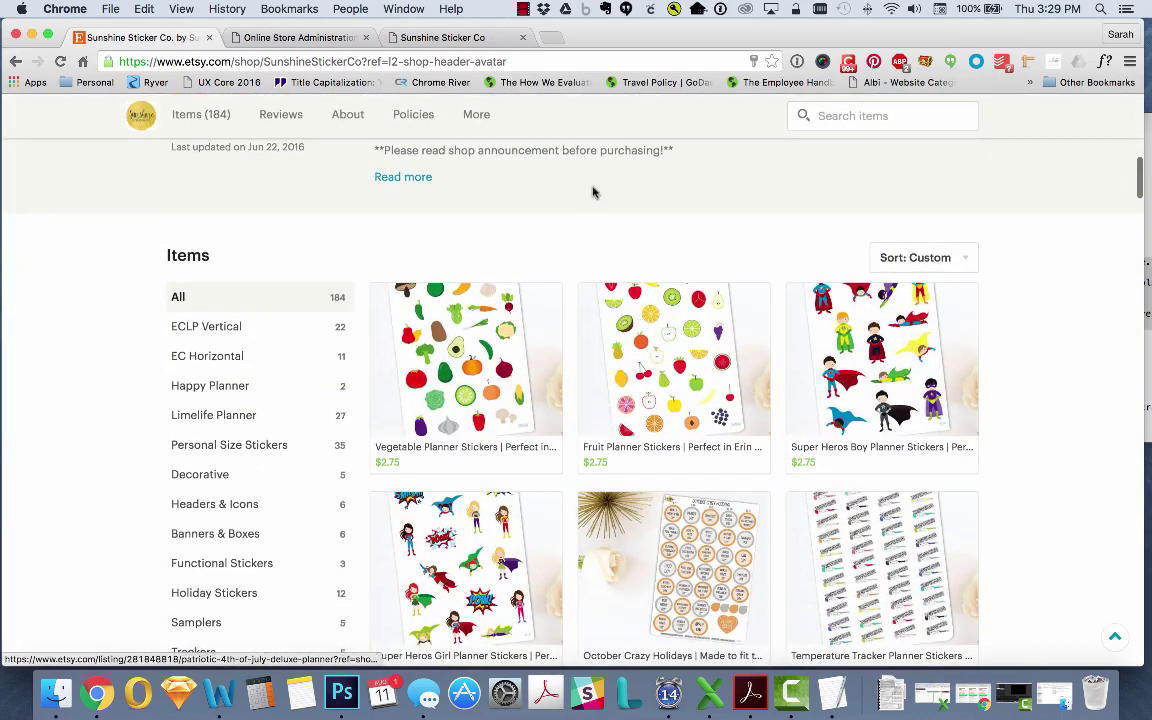
left_click(449, 344)
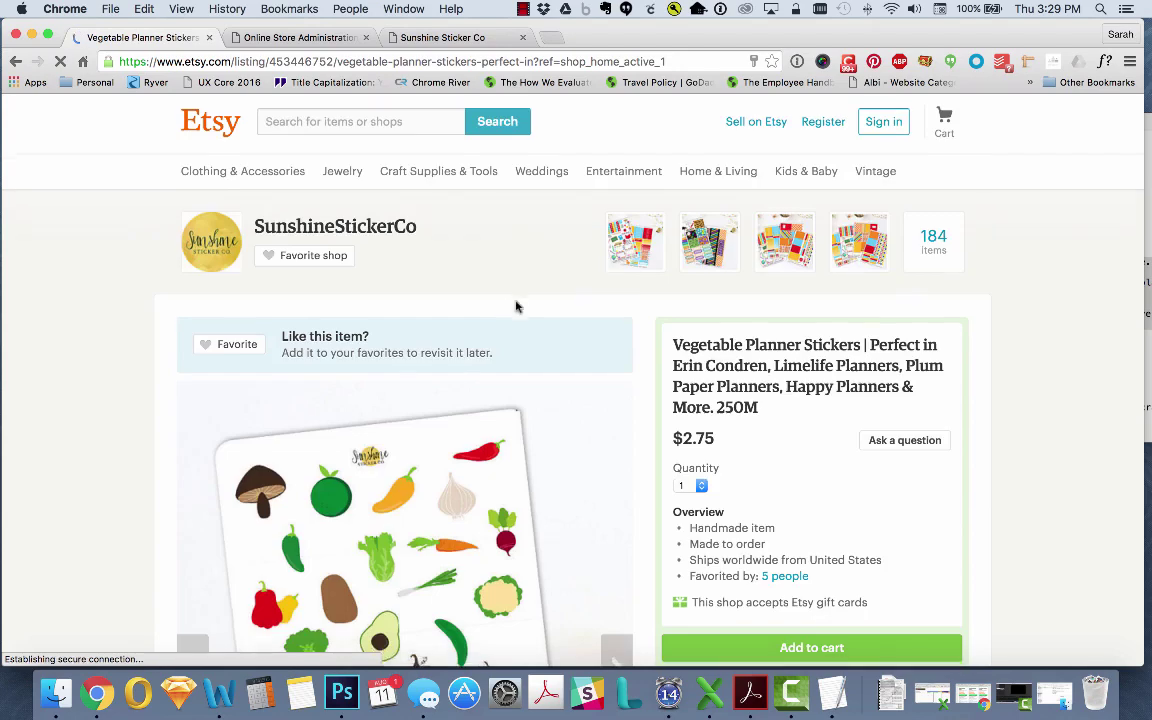
scroll(516, 306, "down", 5)
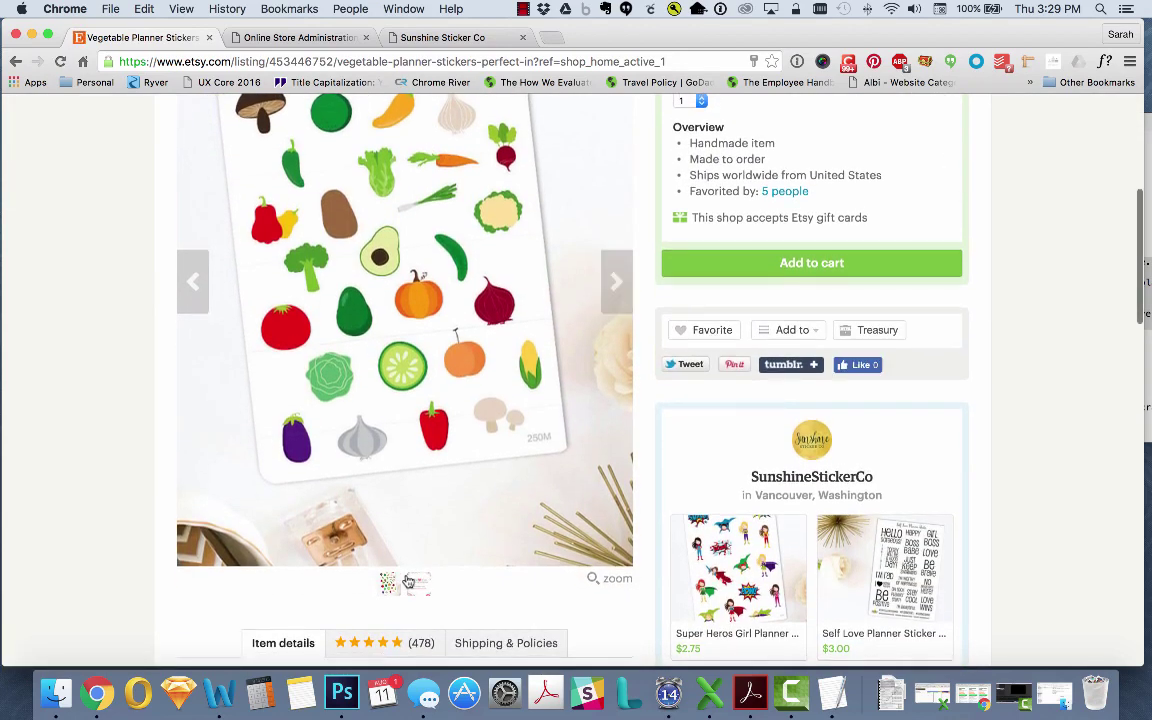
left_click(408, 582)
scroll(455, 310, "up", 1)
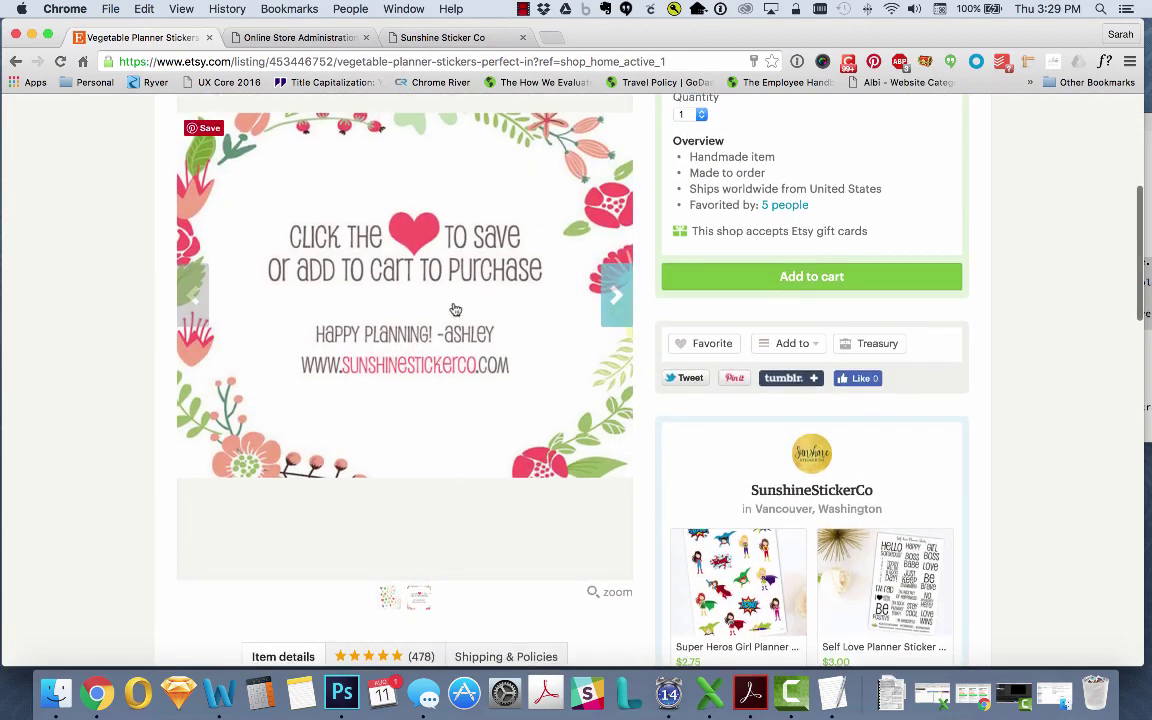
scroll(455, 310, "up", 3)
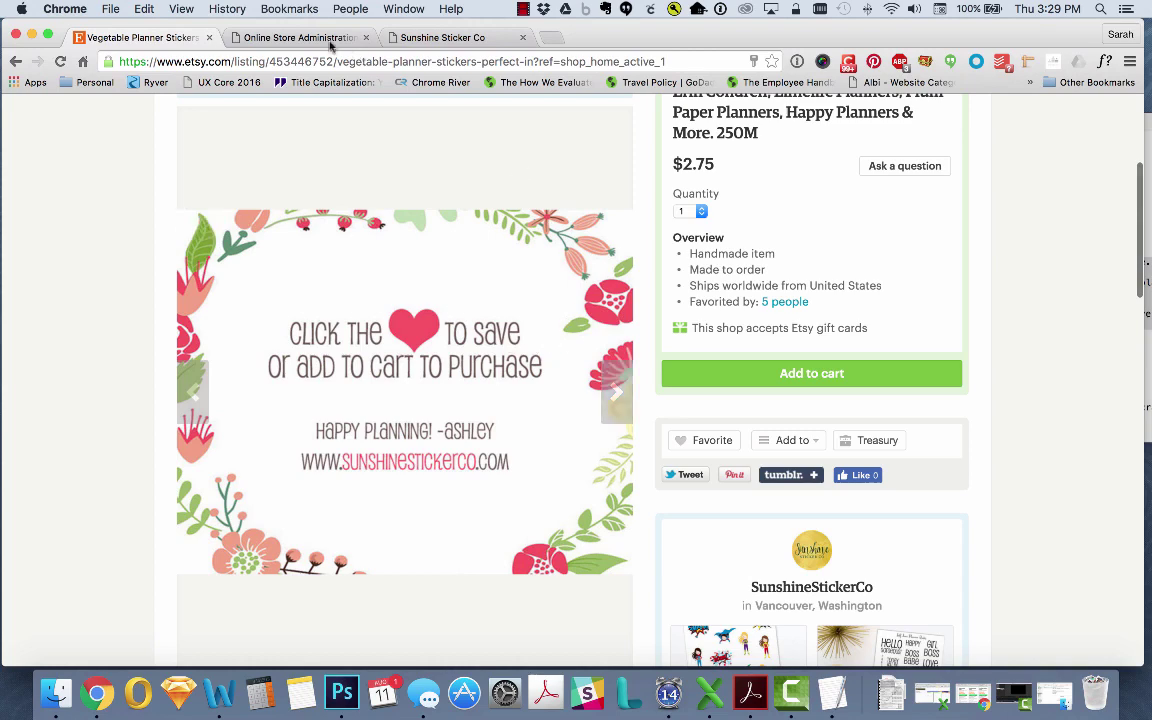
Step: Try 3:2 - Landscape thumbnail orientation, revert to 1:1 - Square, and collapse the thumbnail settings
left_click(330, 40)
left_click(342, 406)
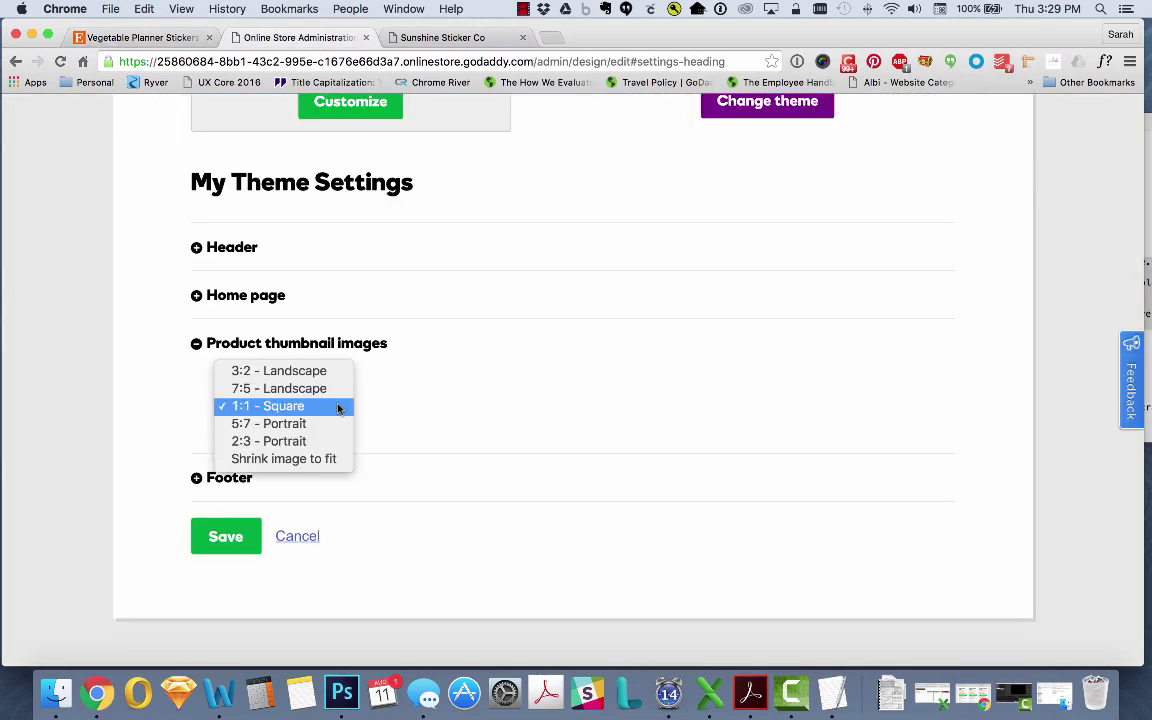
left_click(312, 373)
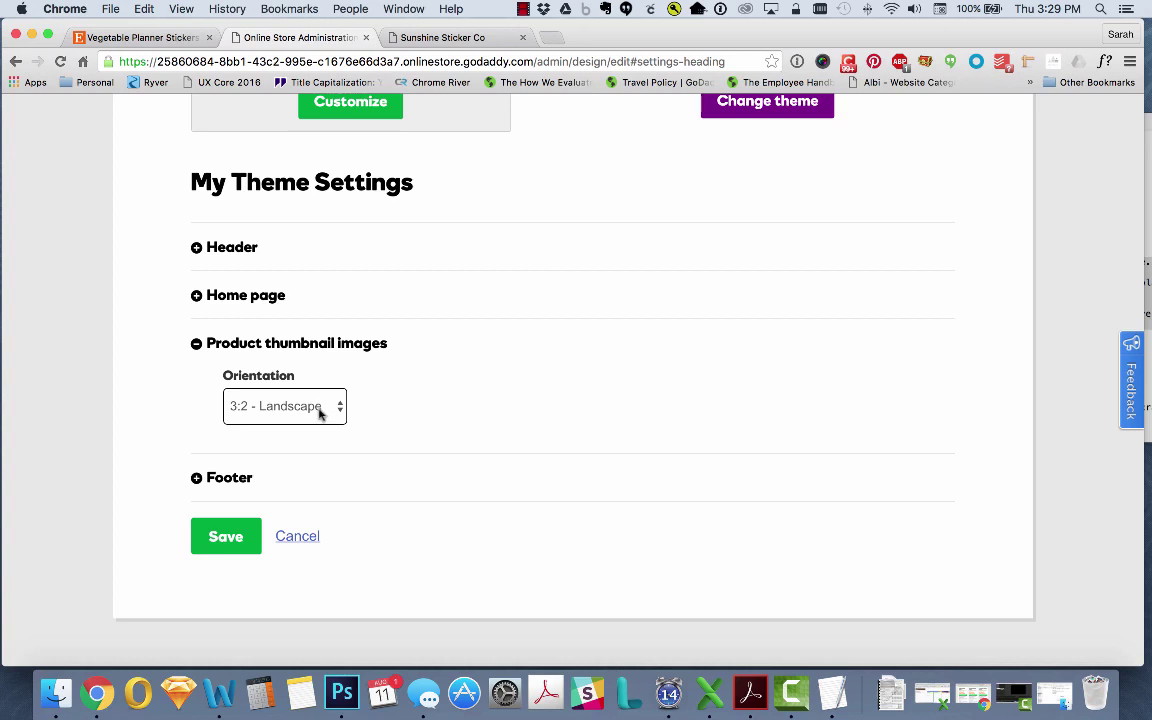
left_click(320, 413)
left_click(298, 441)
left_click(197, 345)
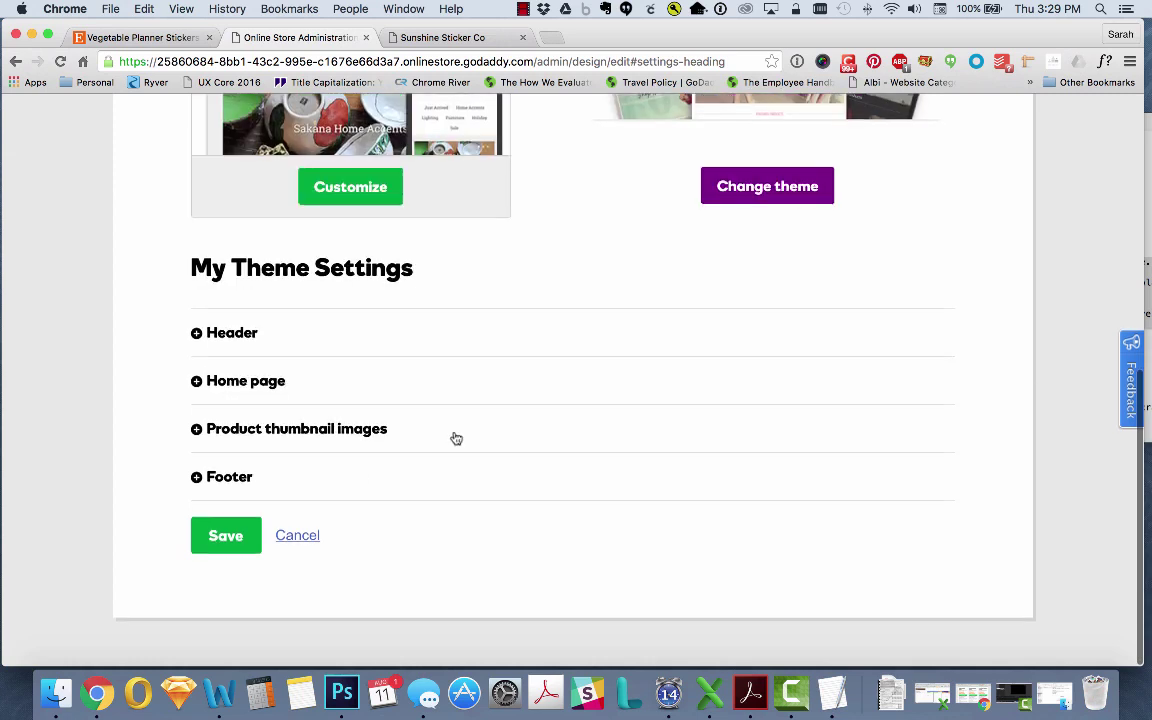
Step: Review the Footer's contact address and guarantee blocks without changes, then collapse Footer
left_click(250, 476)
scroll(479, 441, "down", 3)
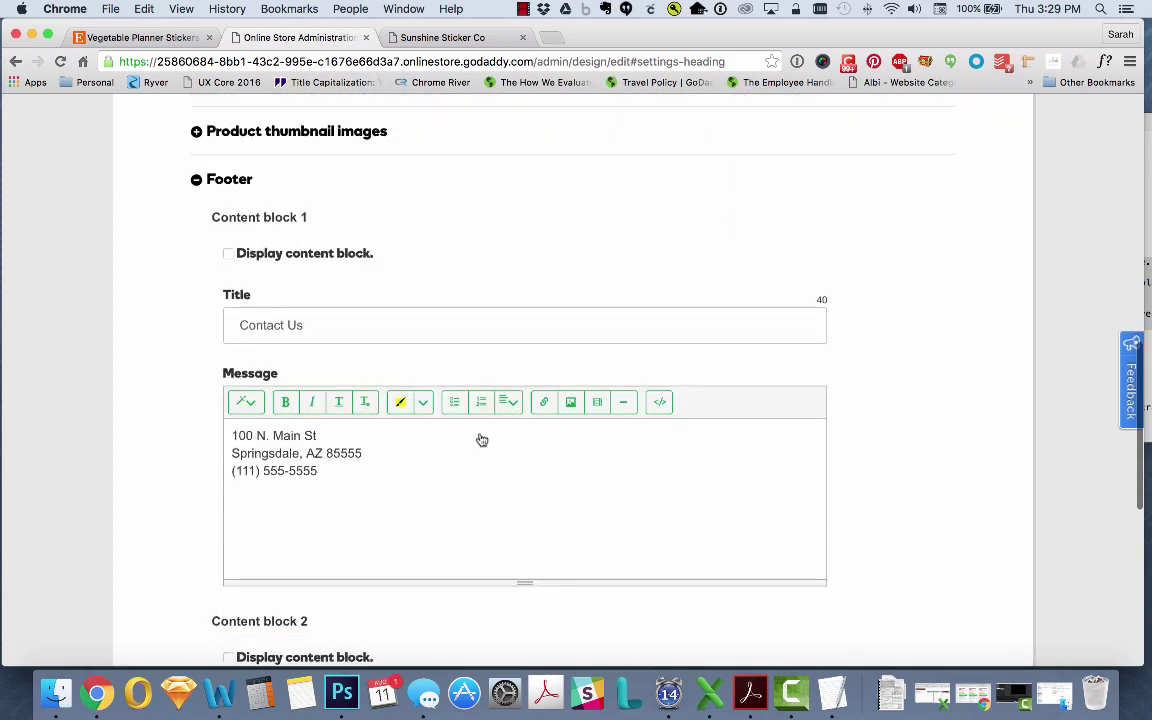
scroll(478, 437, "down", 10)
scroll(414, 206, "up", 6)
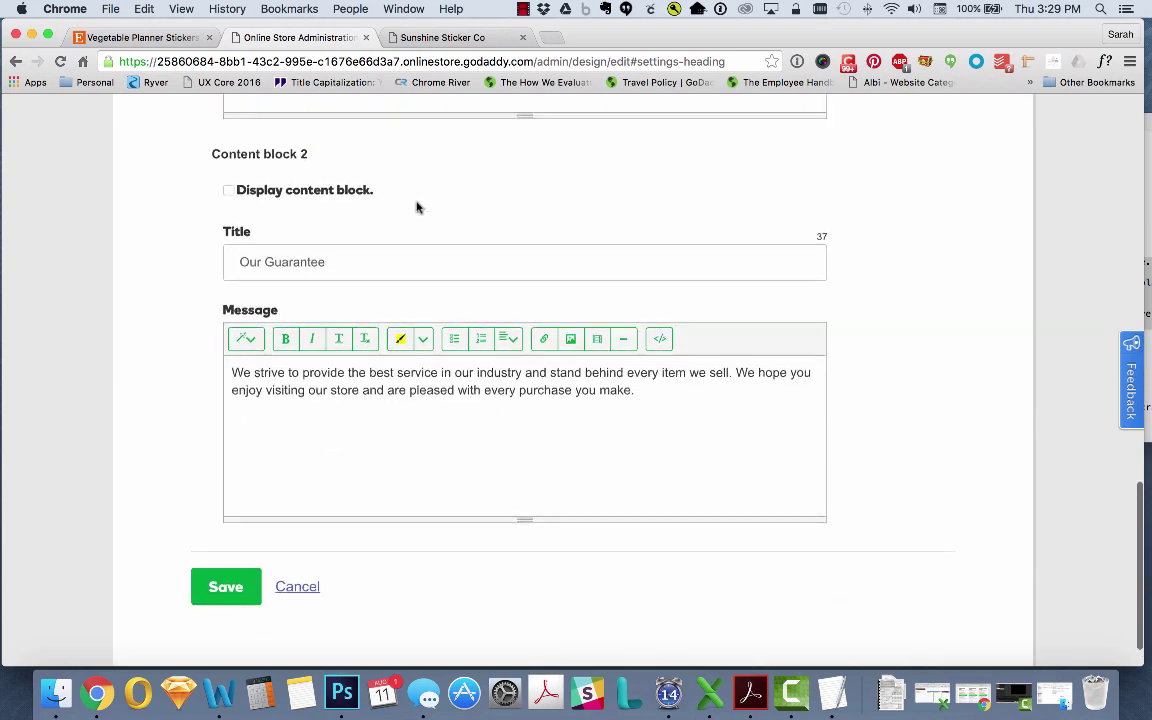
scroll(306, 149, "up", 2)
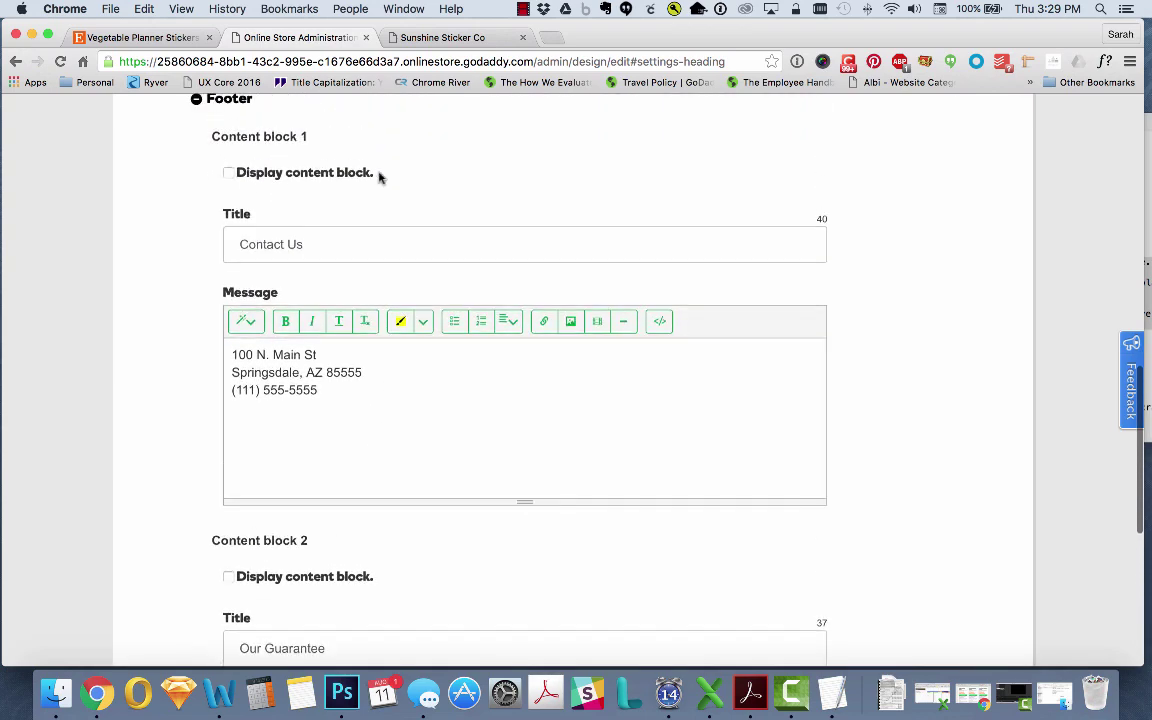
left_click_drag(230, 352, 244, 434)
left_click(336, 435)
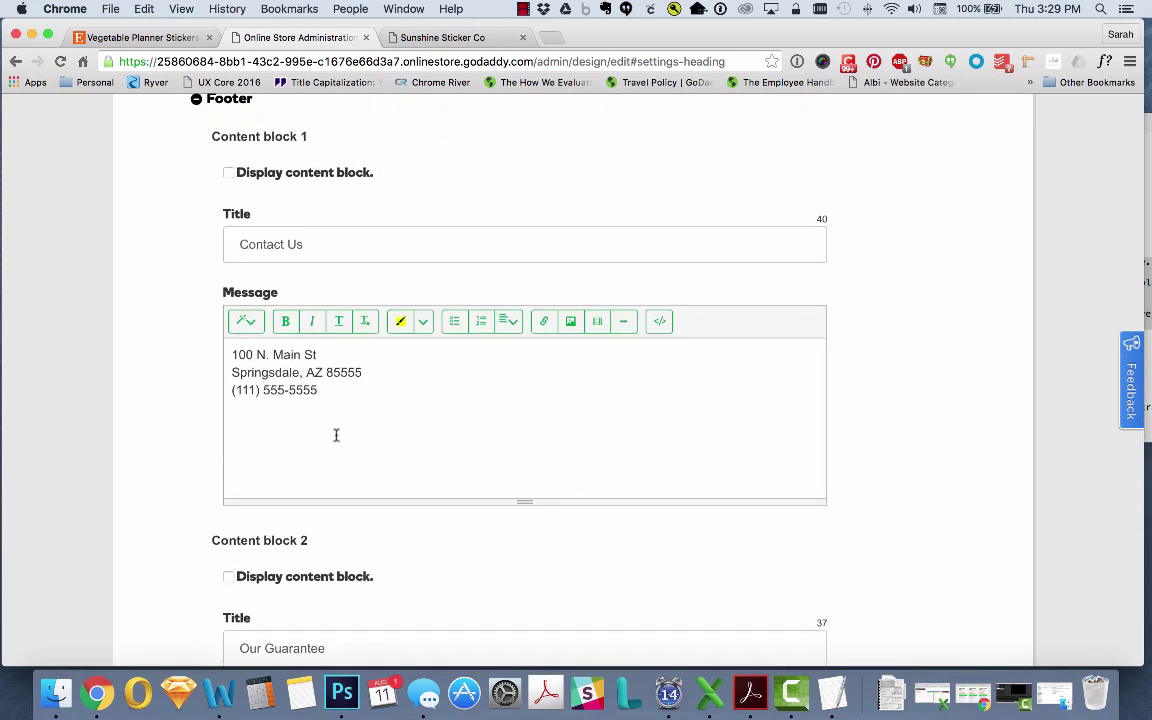
left_click(196, 100)
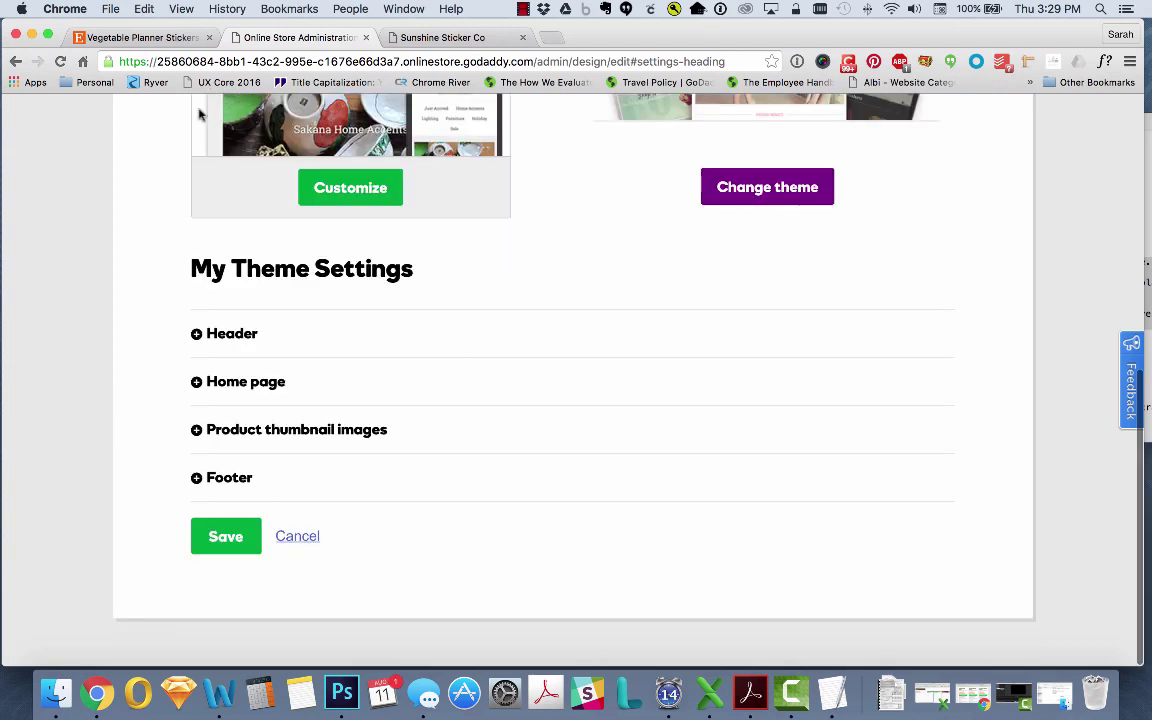
Step: Save the theme settings, reload the storefront to check banner, VIP message and About section, and return
left_click(226, 537)
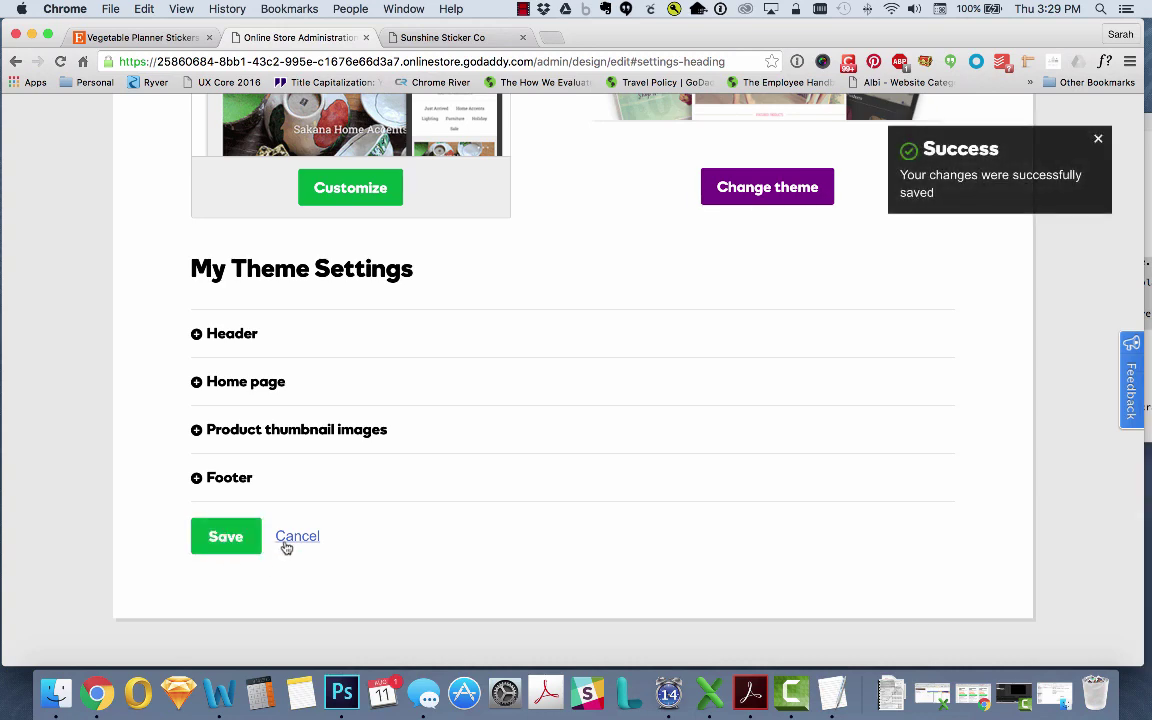
scroll(651, 406, "up", 2)
left_click(443, 37)
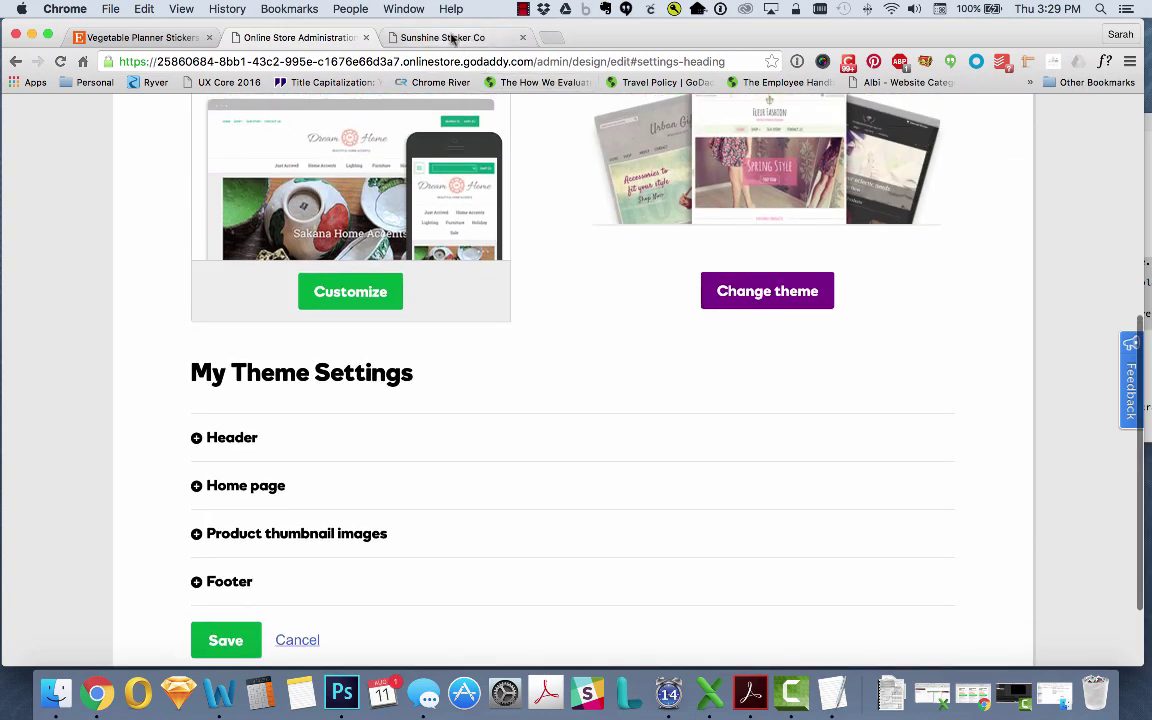
left_click(581, 62)
key("Return")
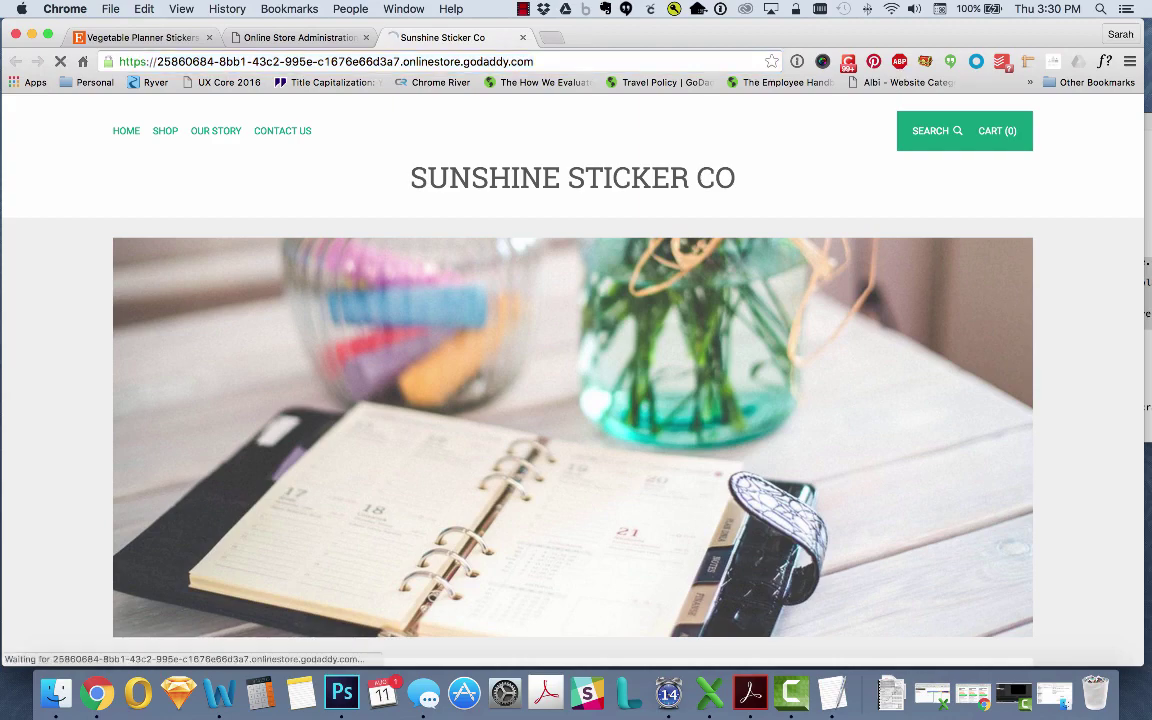
scroll(830, 390, "down", 10)
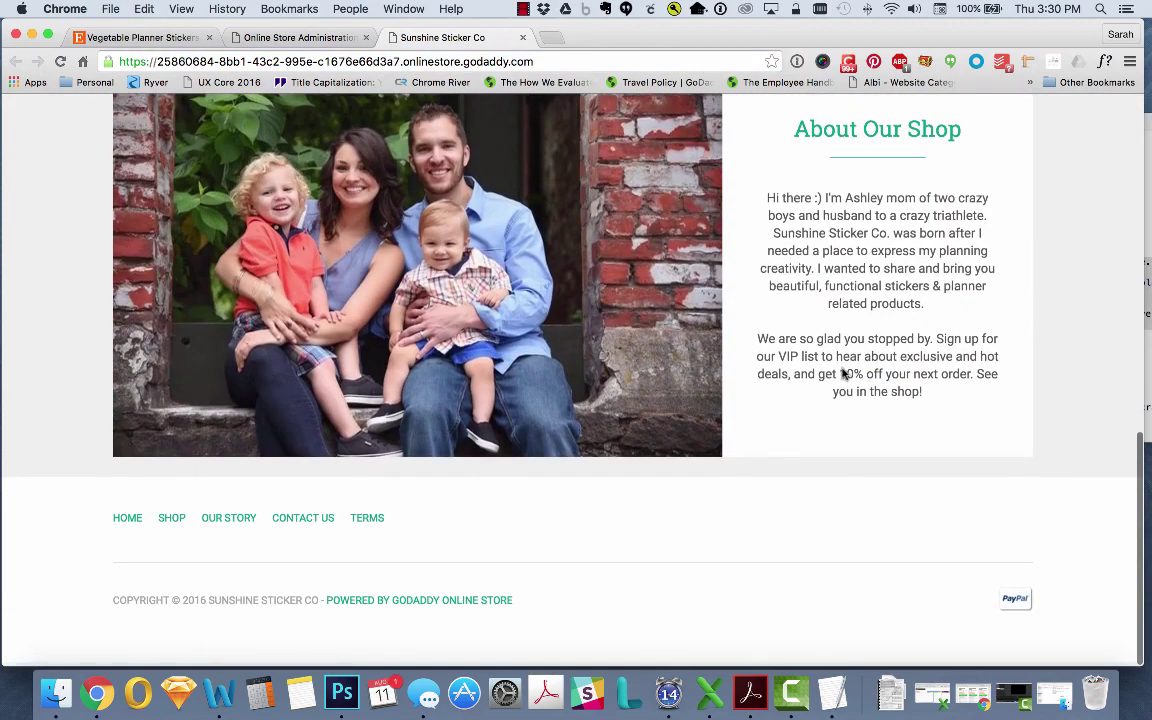
scroll(843, 373, "up", 10)
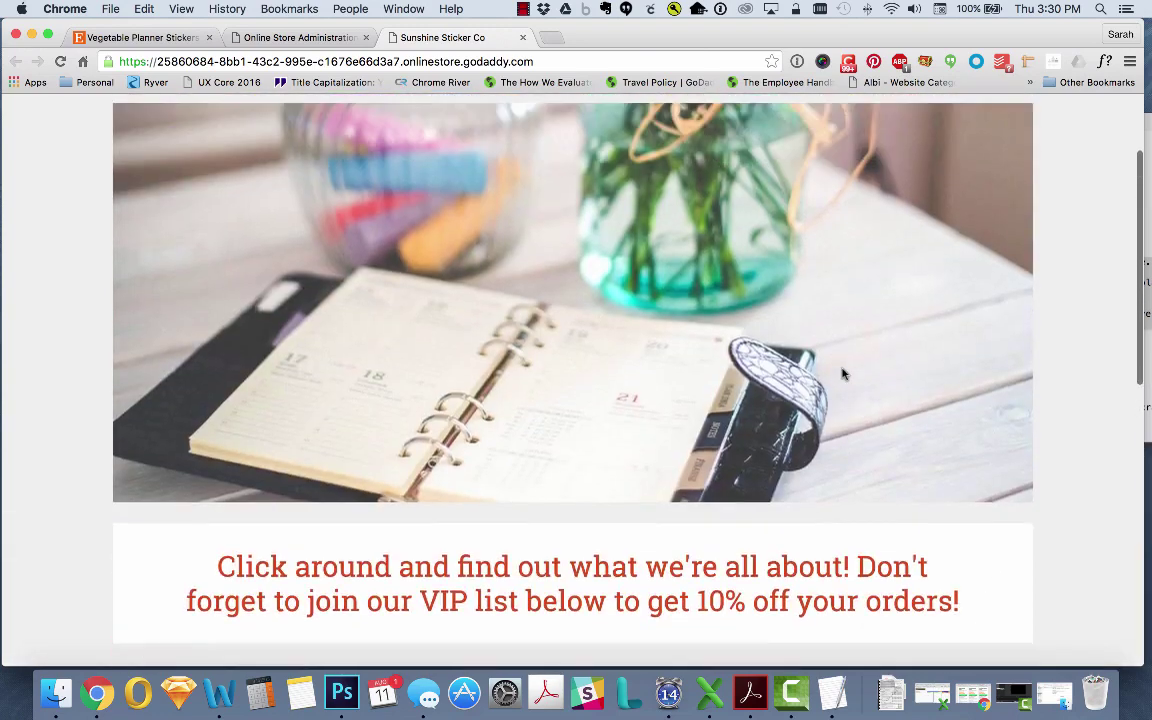
left_click(300, 38)
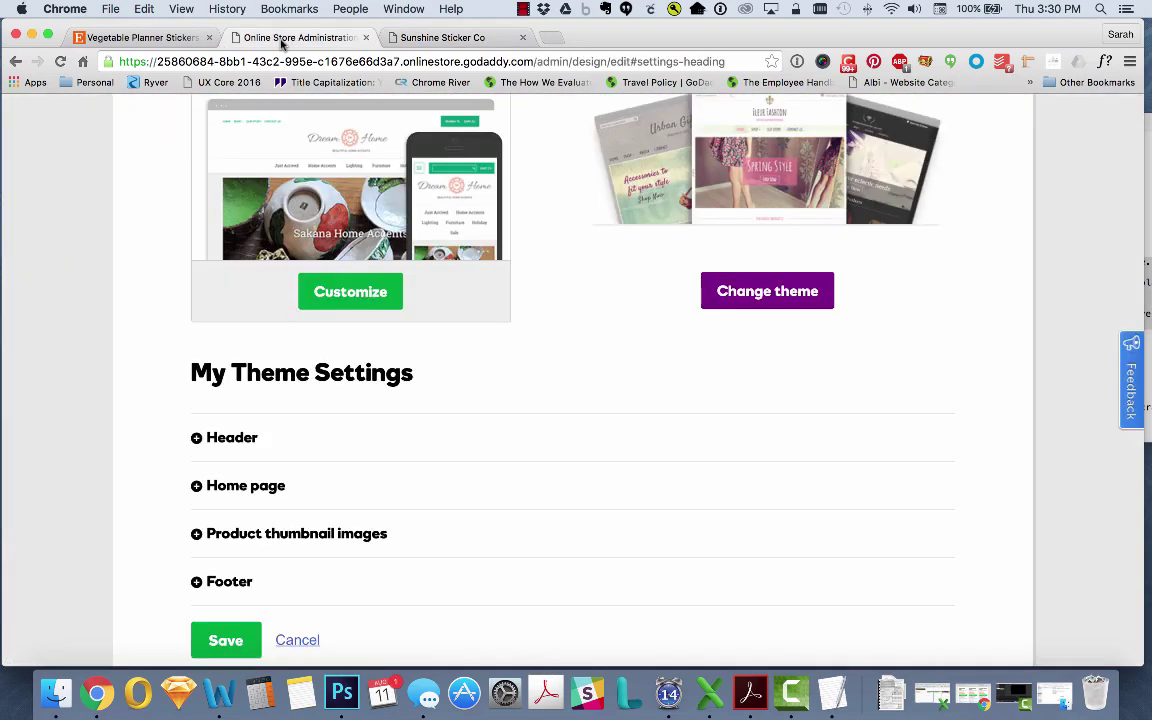
Step: Set the Site Store Logo to the uploaded logo-sunshine-sticker-co-400x150.png and save
scroll(300, 200, "up", 3)
left_click(282, 175)
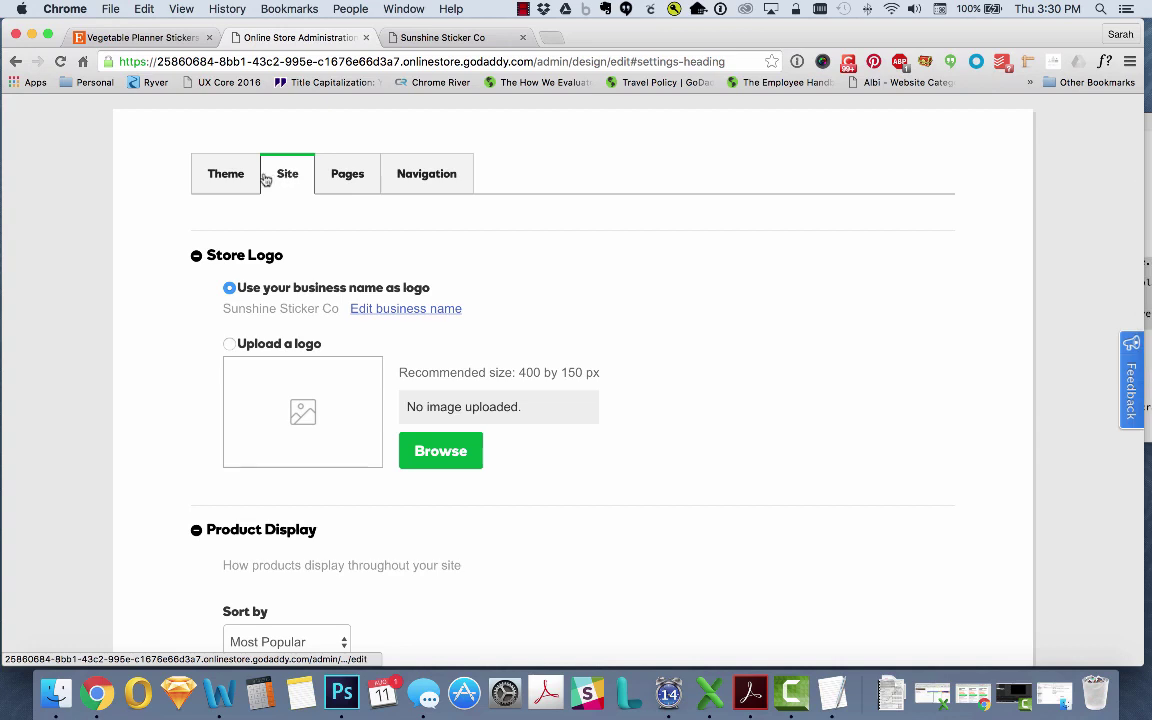
left_click(229, 345)
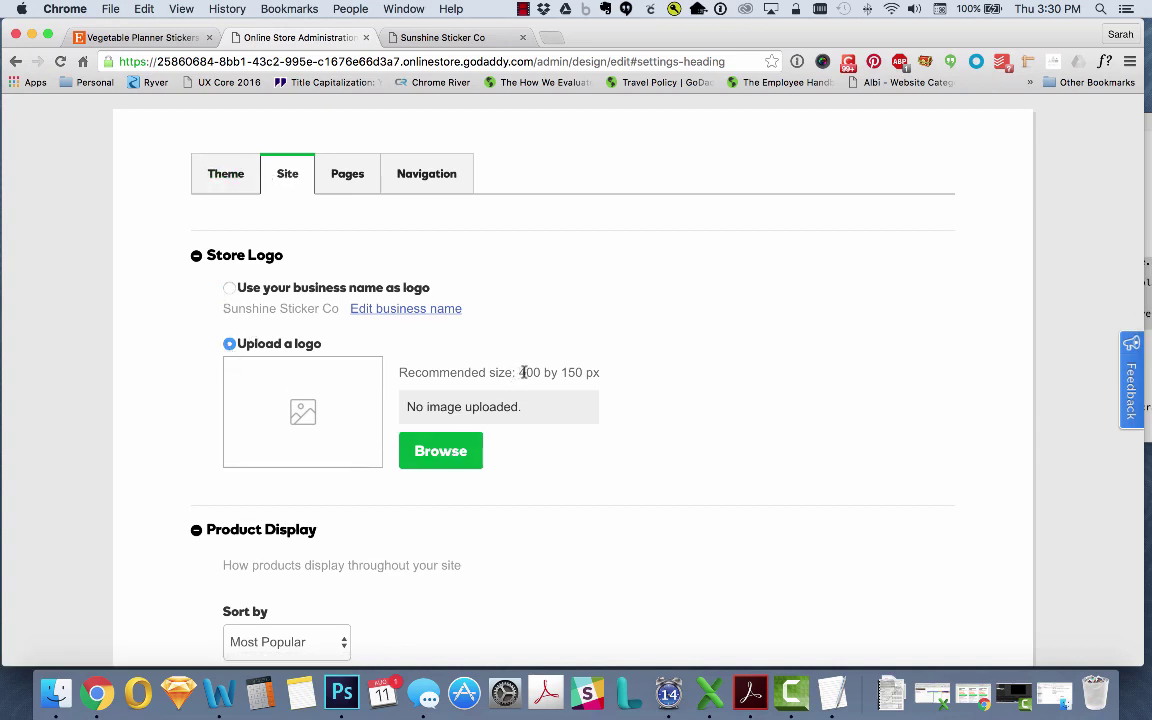
left_click_drag(519, 372, 579, 372)
left_click(437, 457)
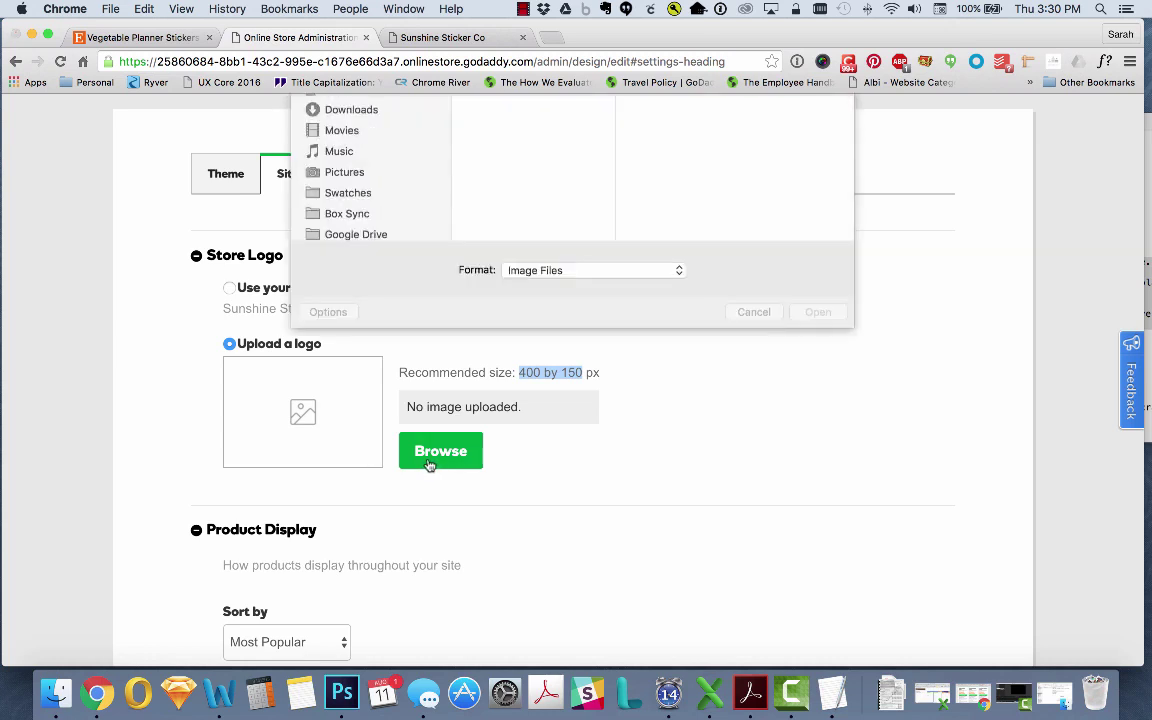
left_click(560, 175)
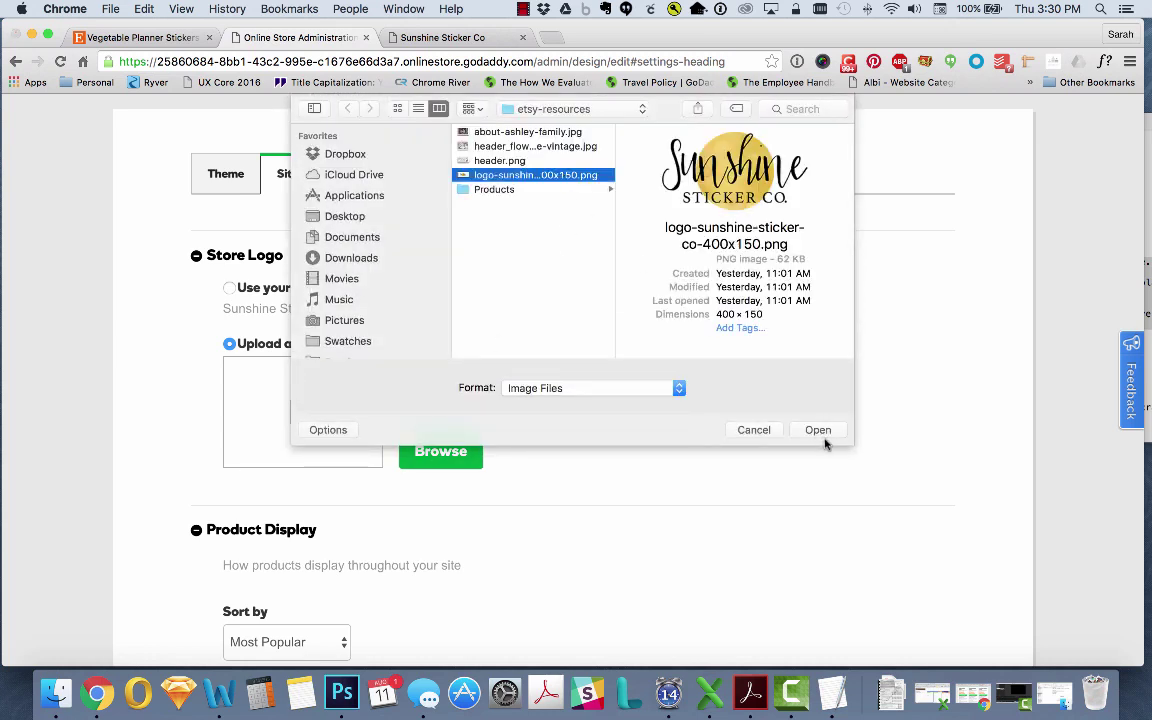
left_click(818, 429)
scroll(824, 431, "down", 5)
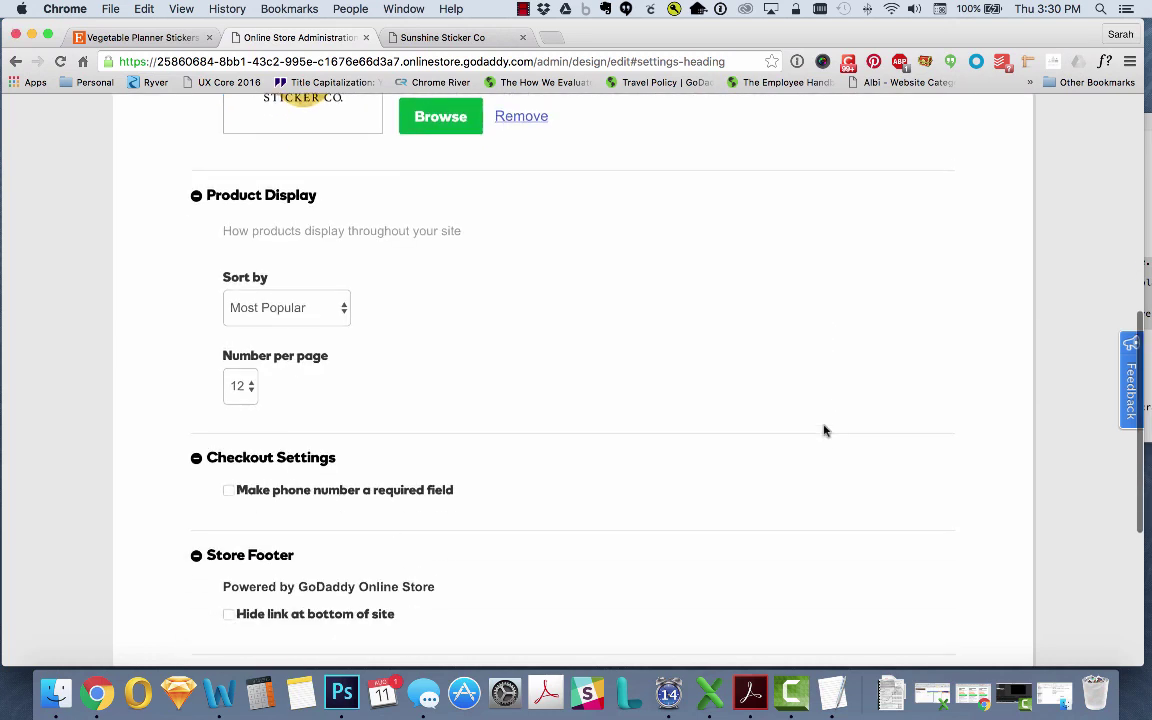
scroll(815, 428, "down", 5)
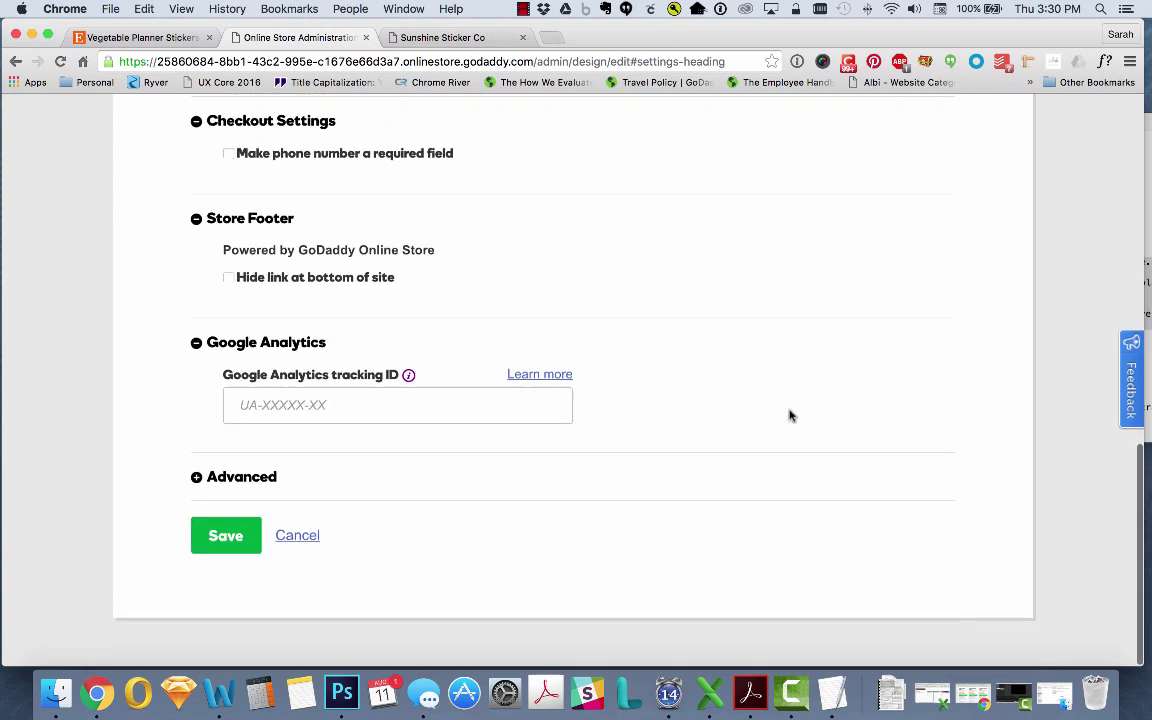
left_click(230, 540)
scroll(677, 417, "down", 4)
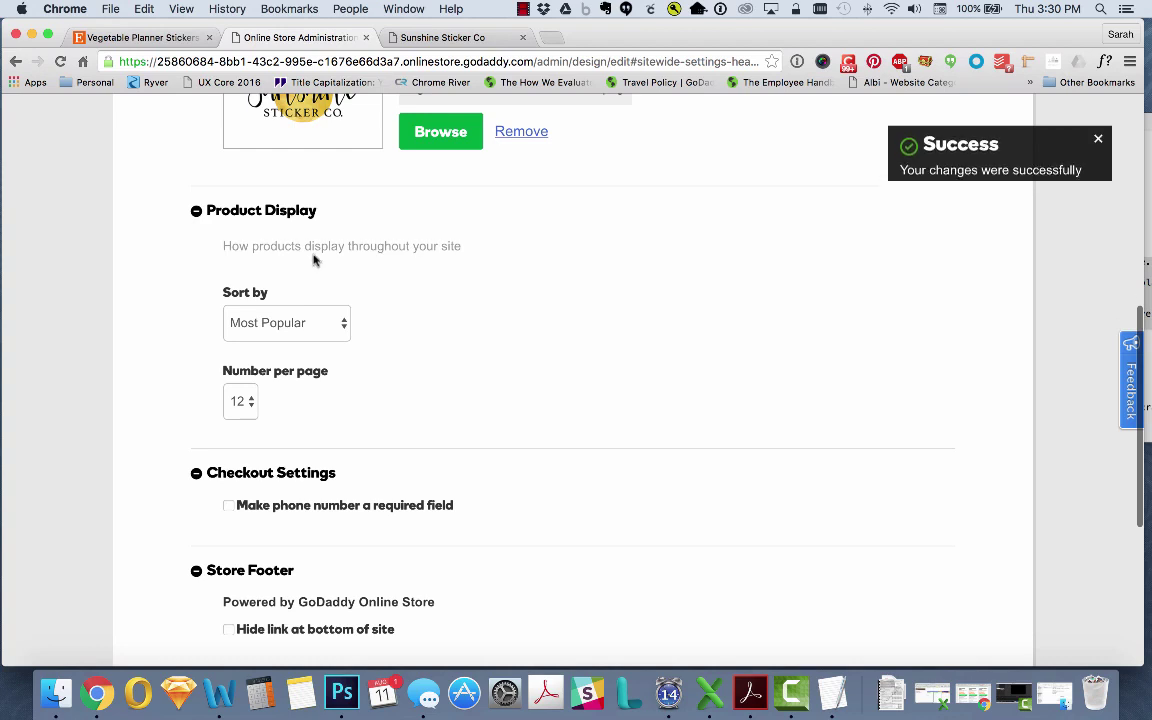
Step: Set product Sort by to 'Date (newest first)'
left_click(315, 322)
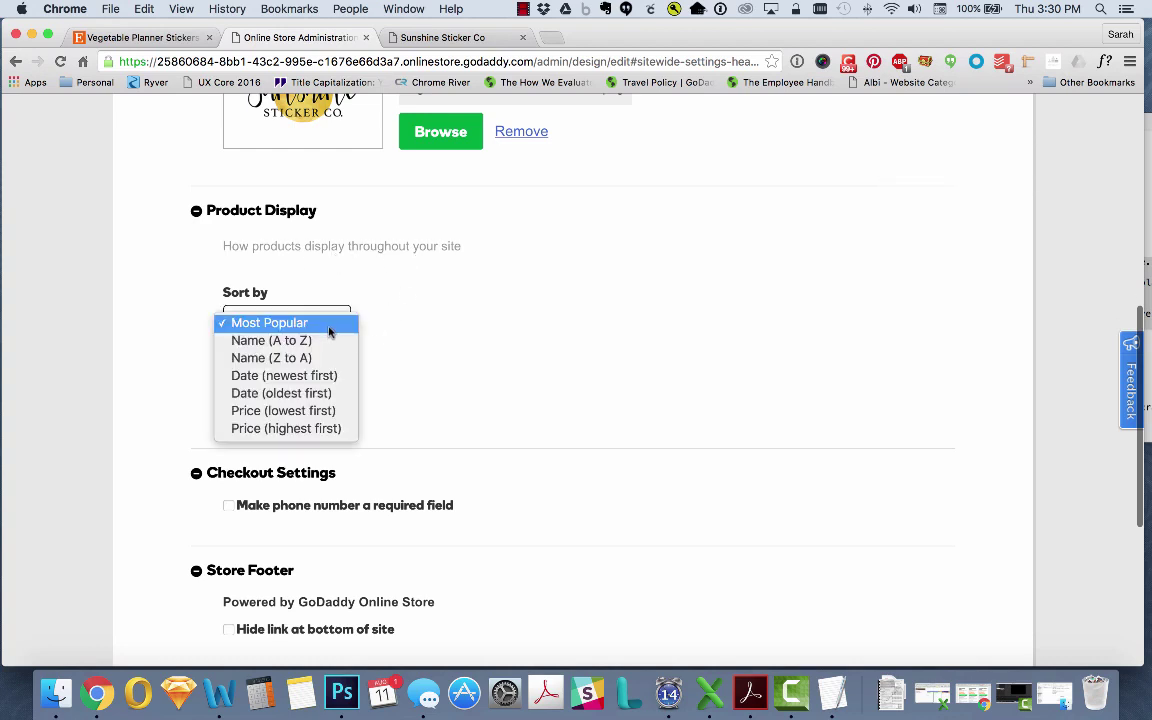
left_click(316, 380)
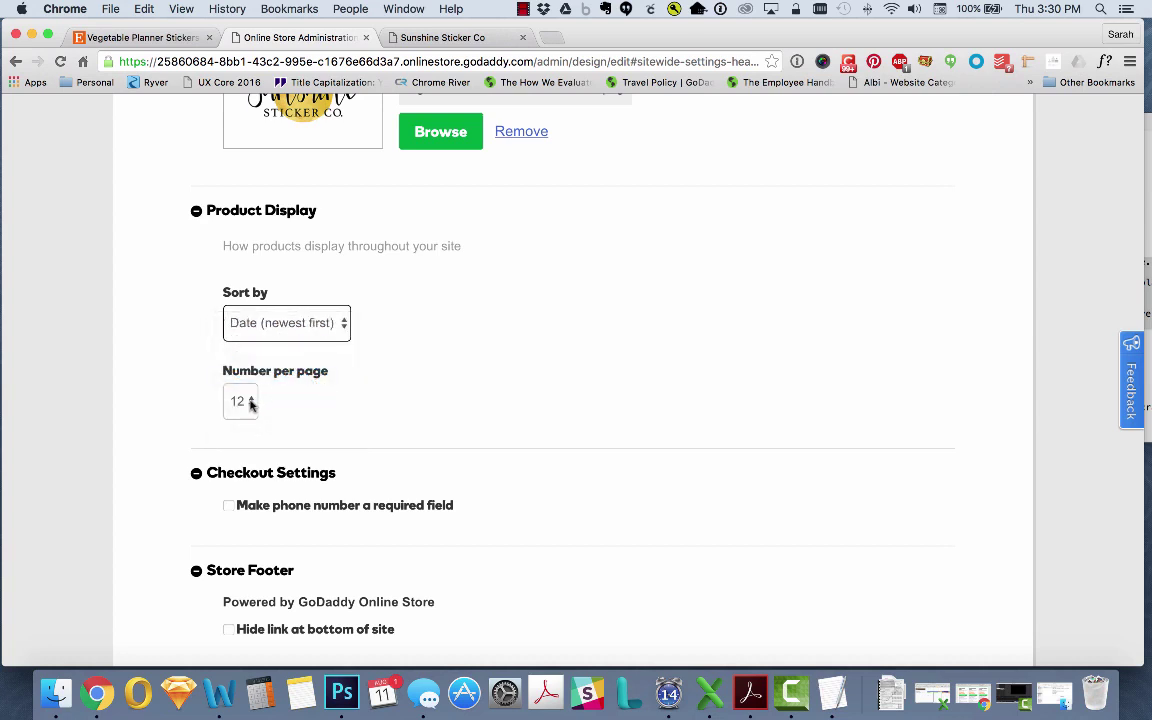
scroll(342, 400, "down", 6)
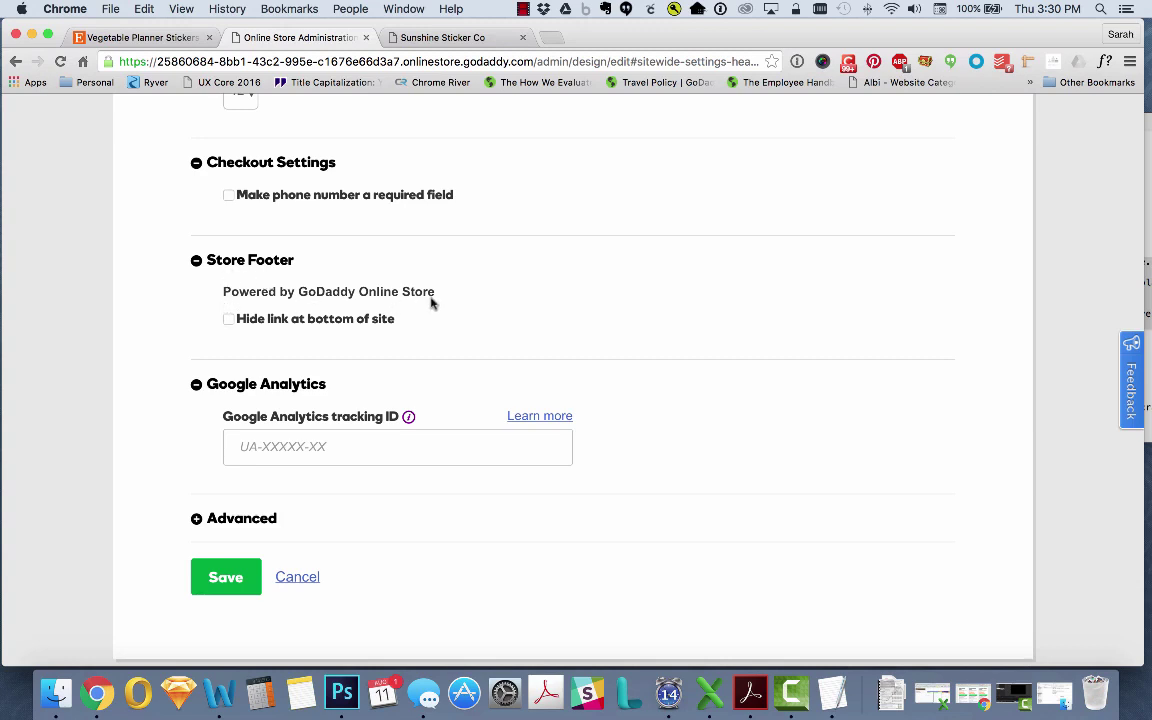
Step: Check 'Hide link at bottom of site' to remove the Powered by GoDaddy link, and save
left_click(228, 320)
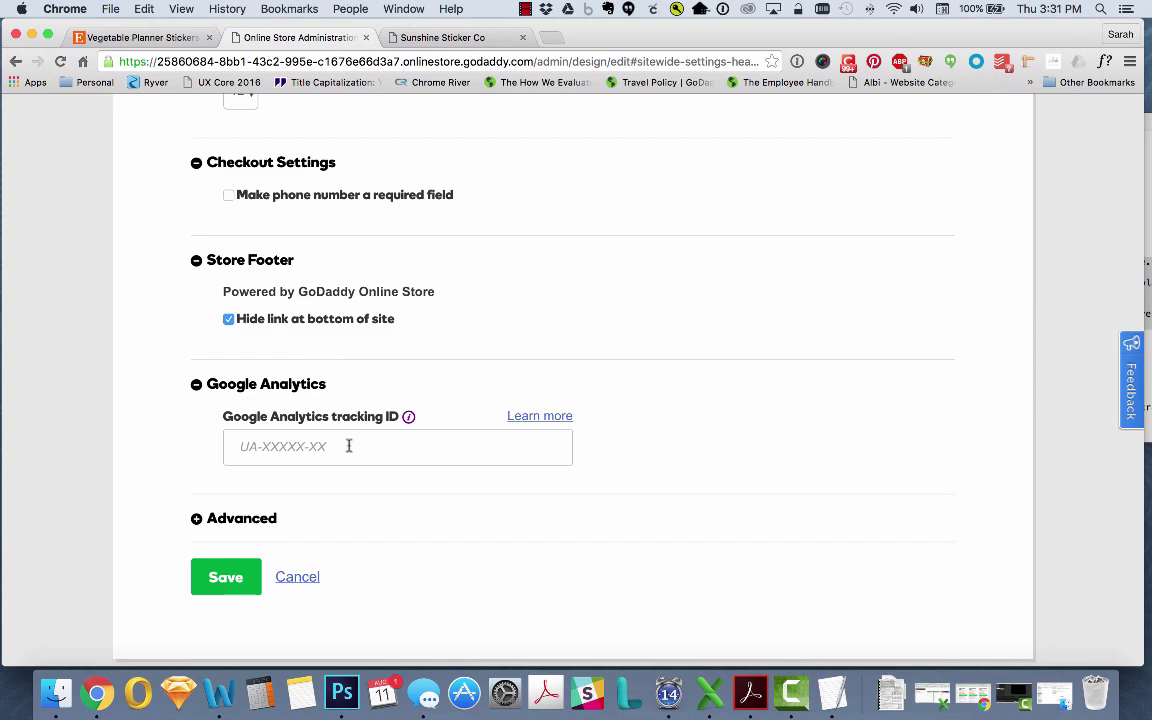
left_click(199, 520)
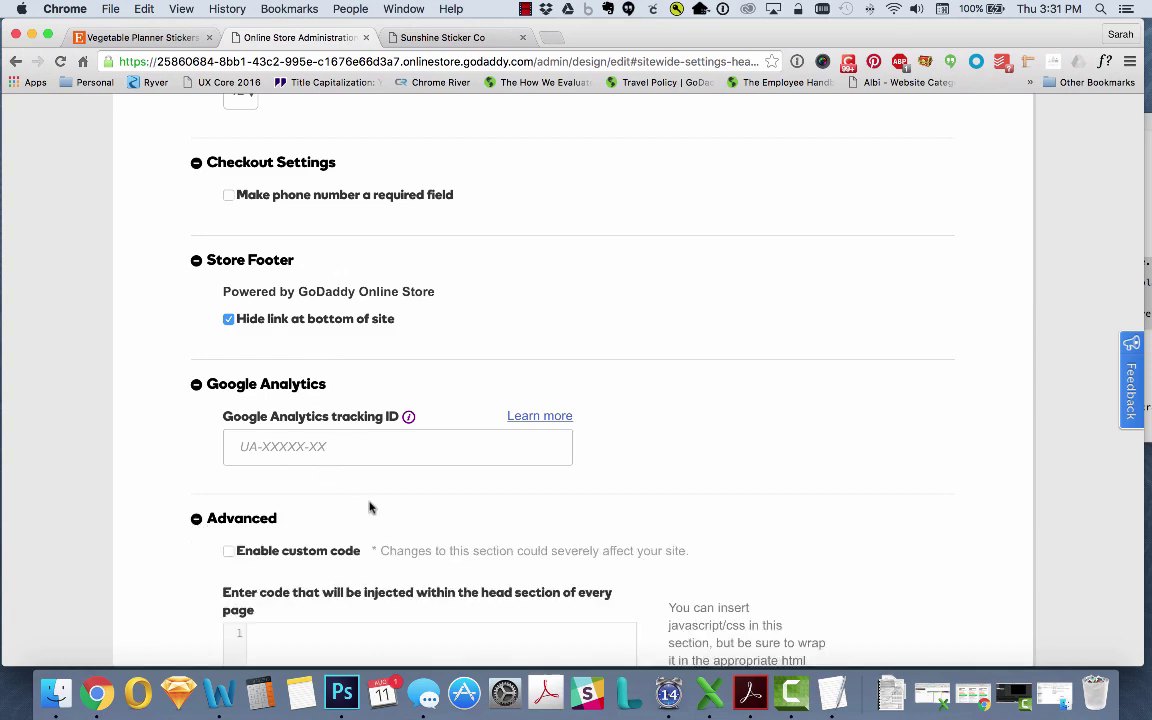
scroll(337, 420, "down", 5)
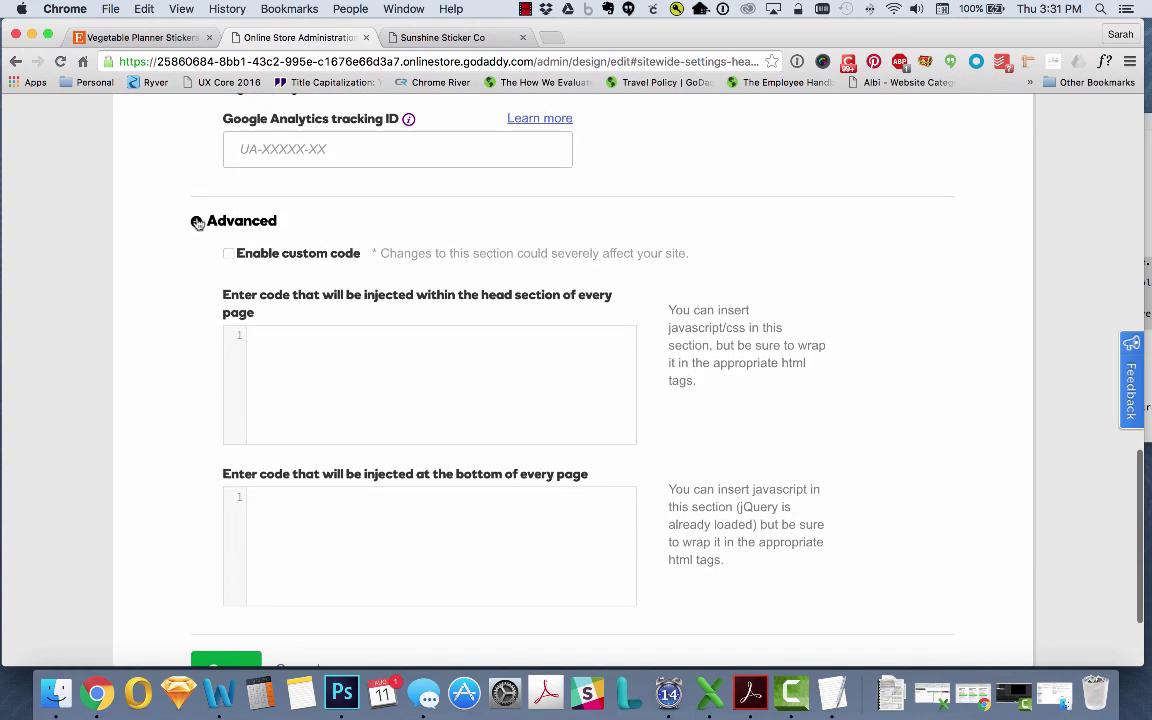
left_click(197, 222)
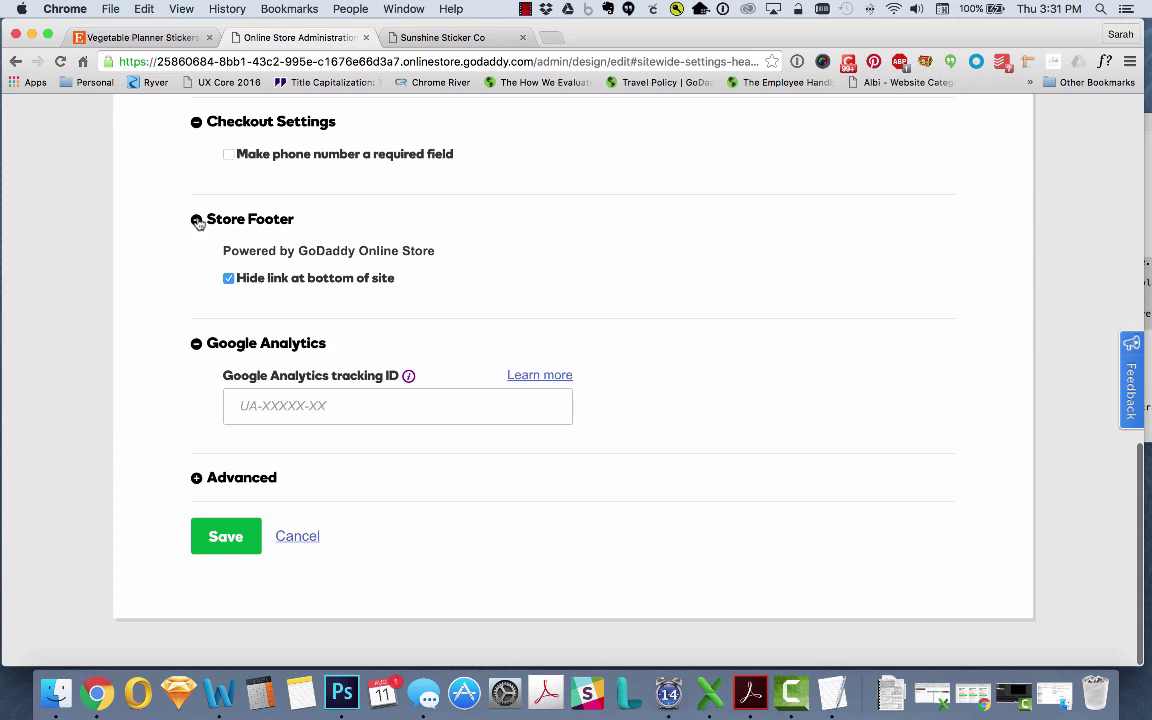
left_click(220, 531)
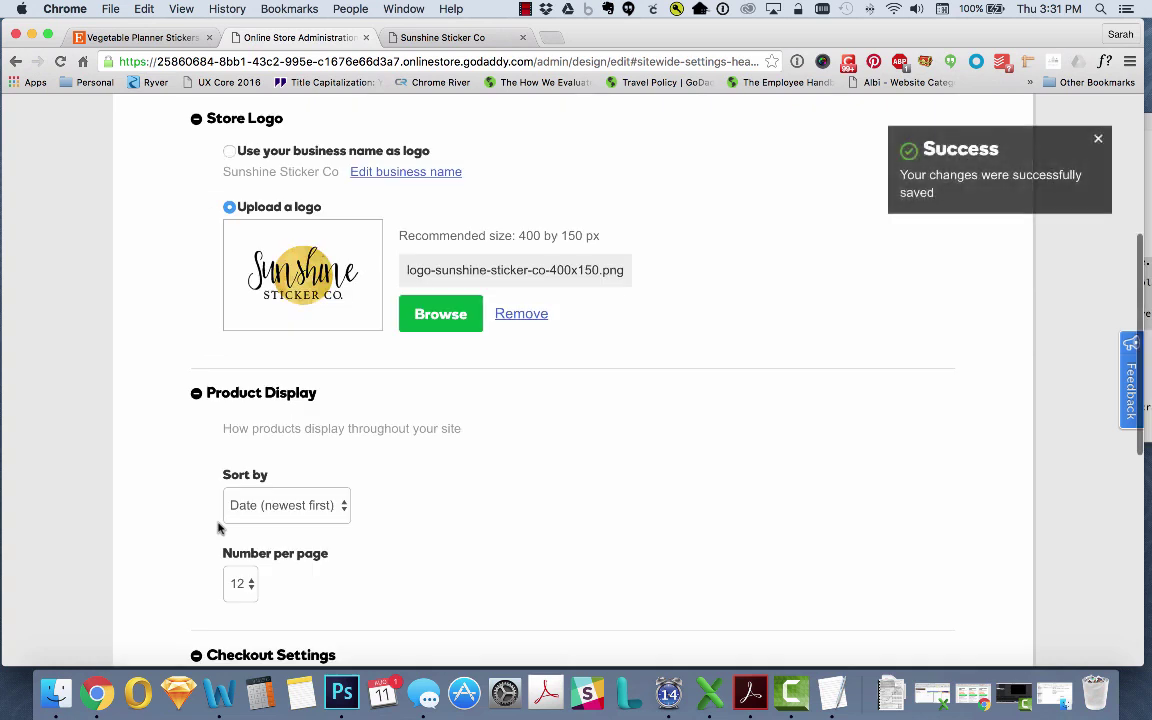
Step: Reload the Sunshine Sticker Co storefront and scroll to the footer to confirm the logo and hidden link
left_click(455, 37)
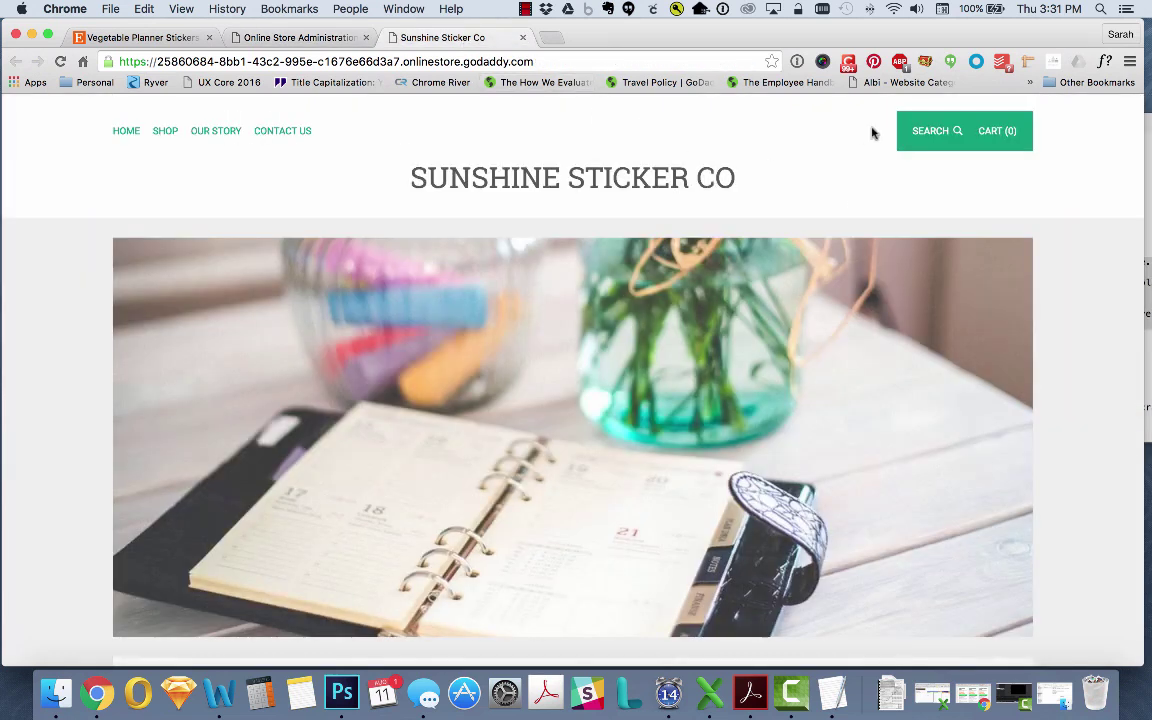
left_click(712, 61)
key("Return")
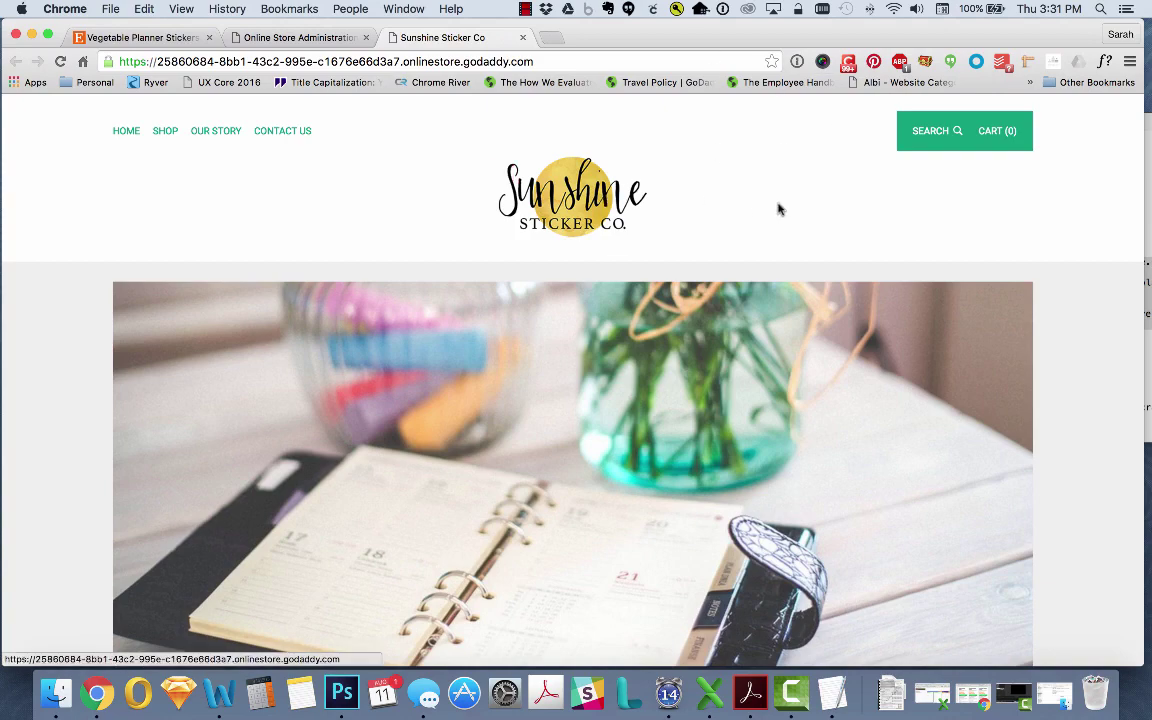
scroll(790, 200, "down", 3)
scroll(805, 197, "down", 10)
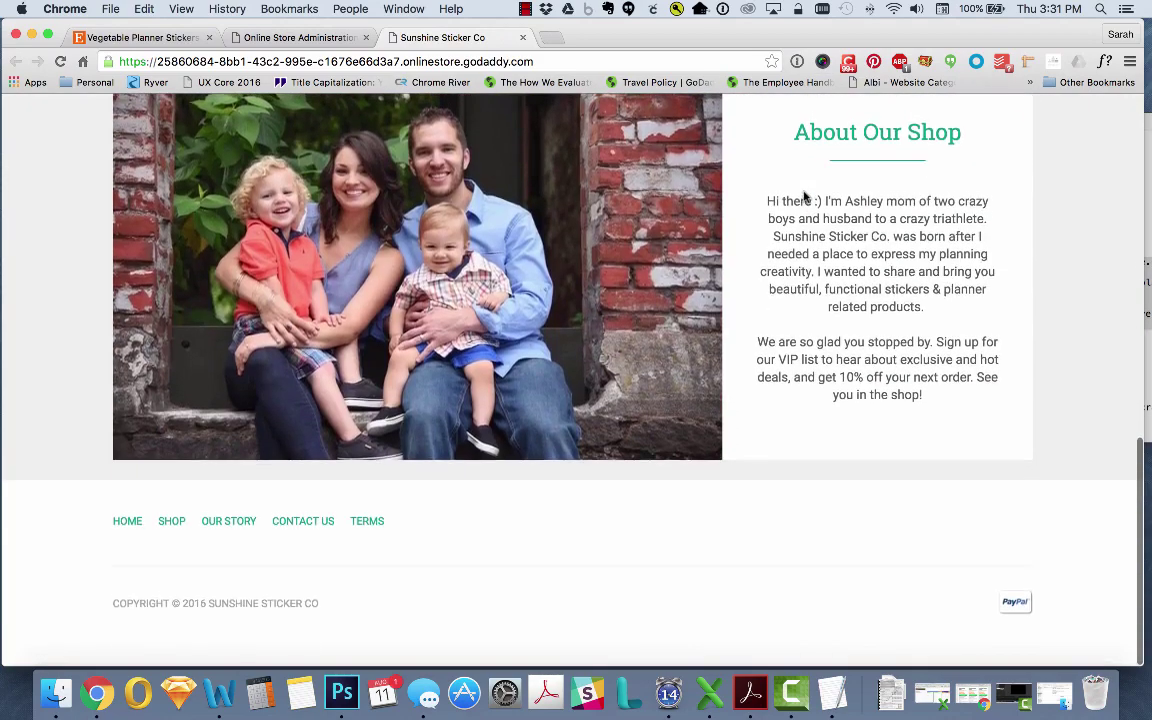